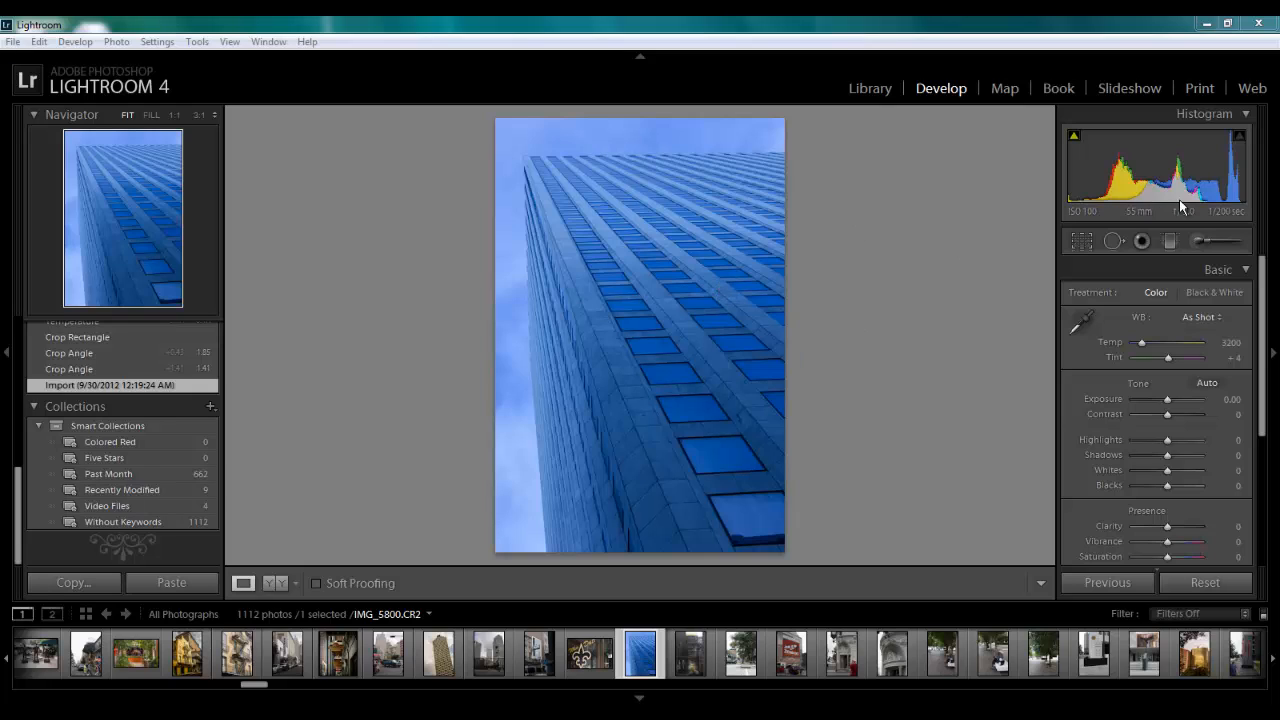
Warm the building photo by setting its white balance temperature to 7000
{"action": "left_click_drag", "start_coordinate": [1144, 346], "coordinate": [1166, 343]}
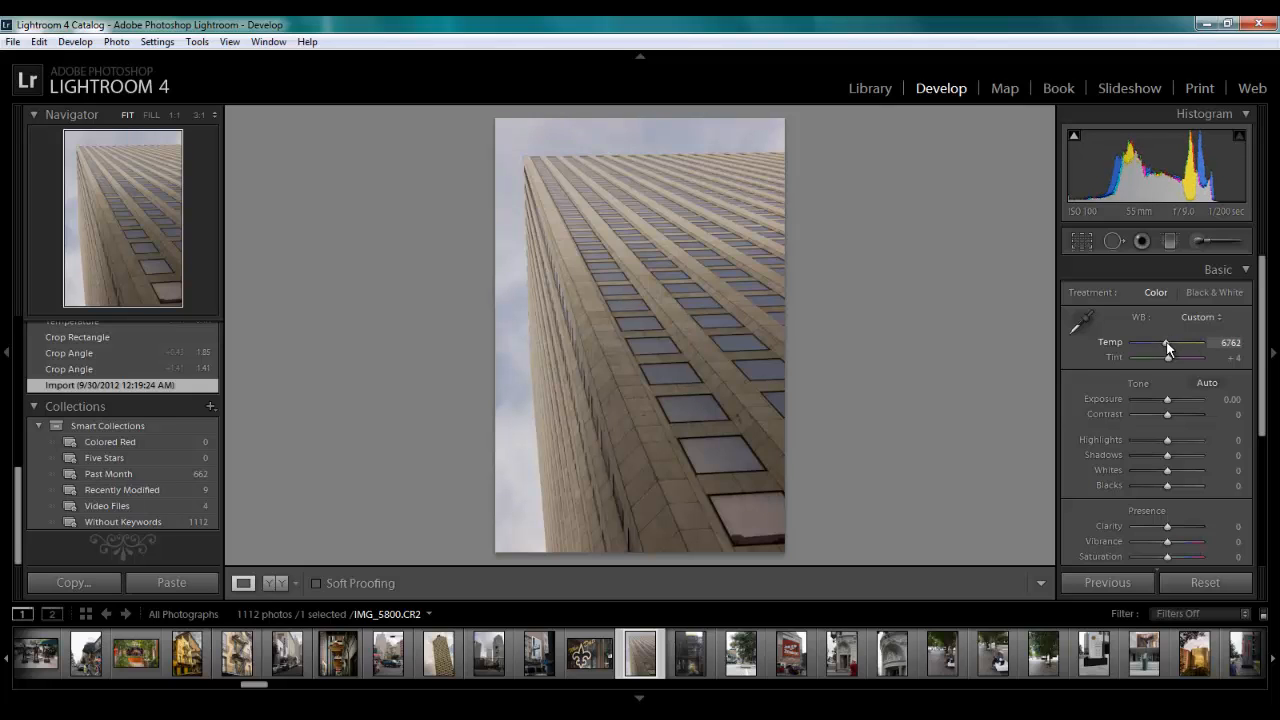
{"action": "left_click_drag", "start_coordinate": [1166, 344], "coordinate": [1168, 345]}
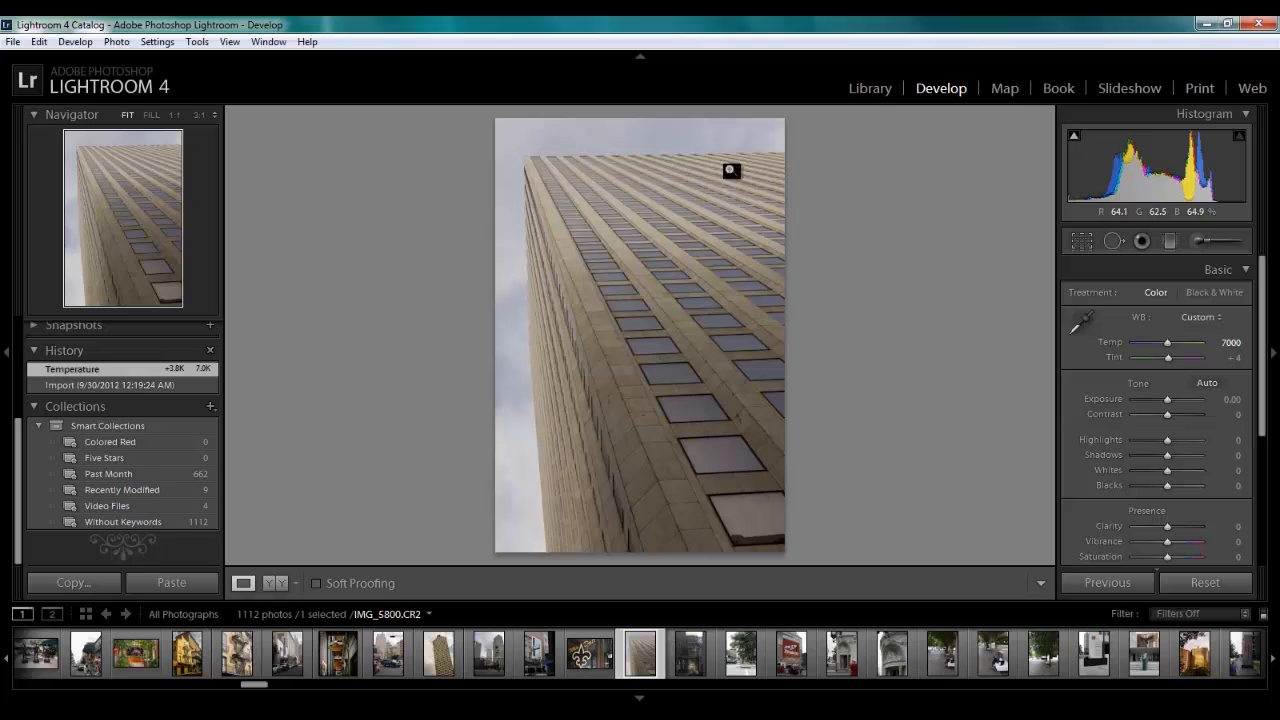
Straighten the photo to a crop angle of 1.28 and apply the crop
{"action": "left_click", "coordinate": [1081, 242]}
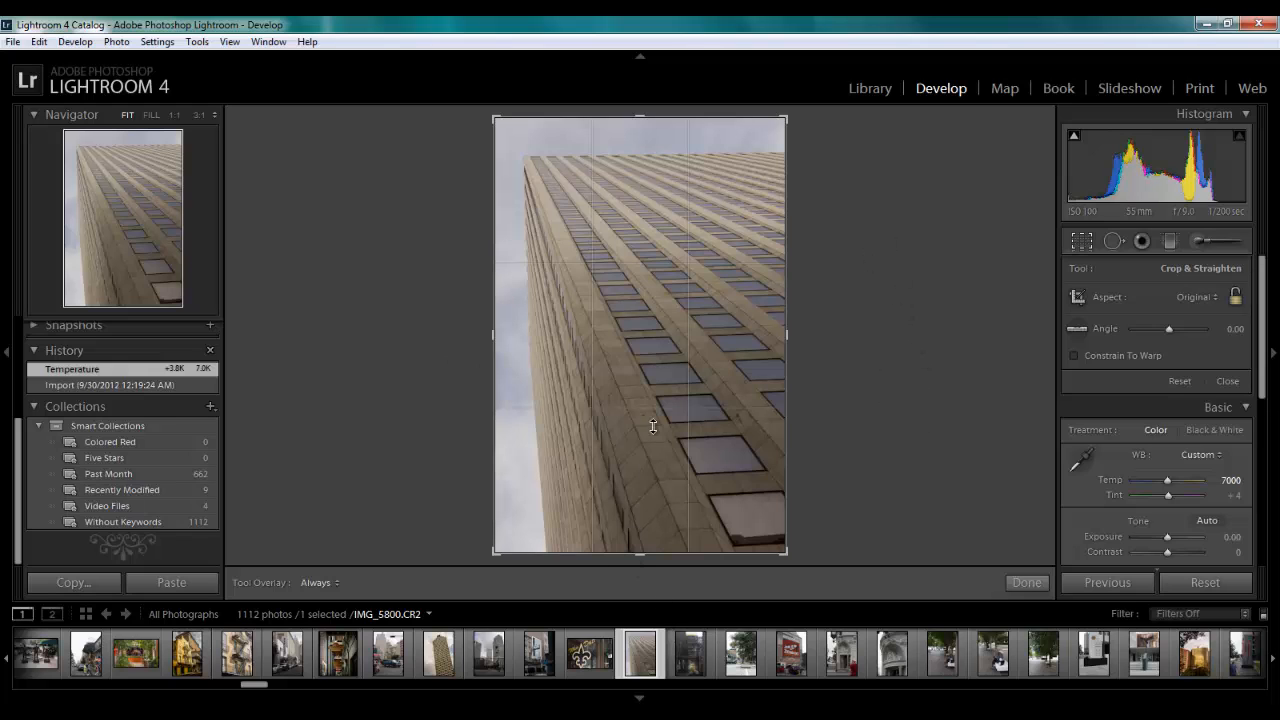
{"action": "left_click_drag", "start_coordinate": [816, 332], "coordinate": [817, 337]}
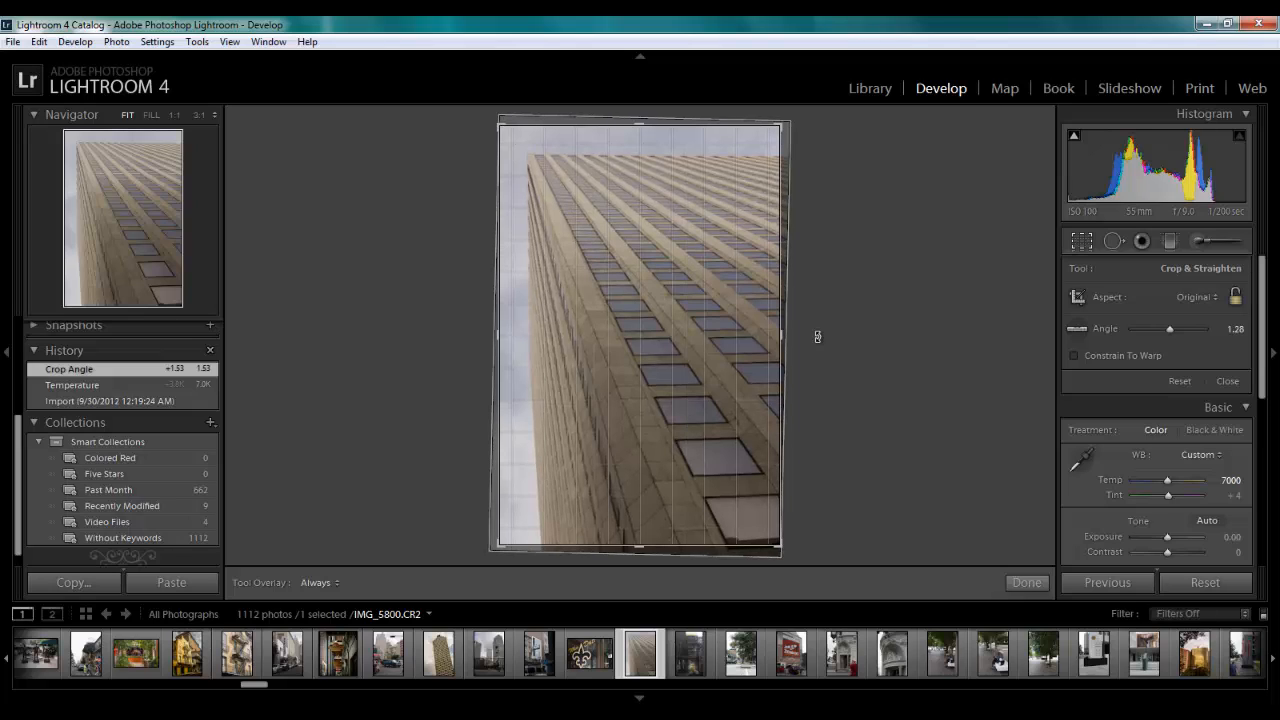
{"action": "left_click_drag", "start_coordinate": [817, 337], "coordinate": [817, 337]}
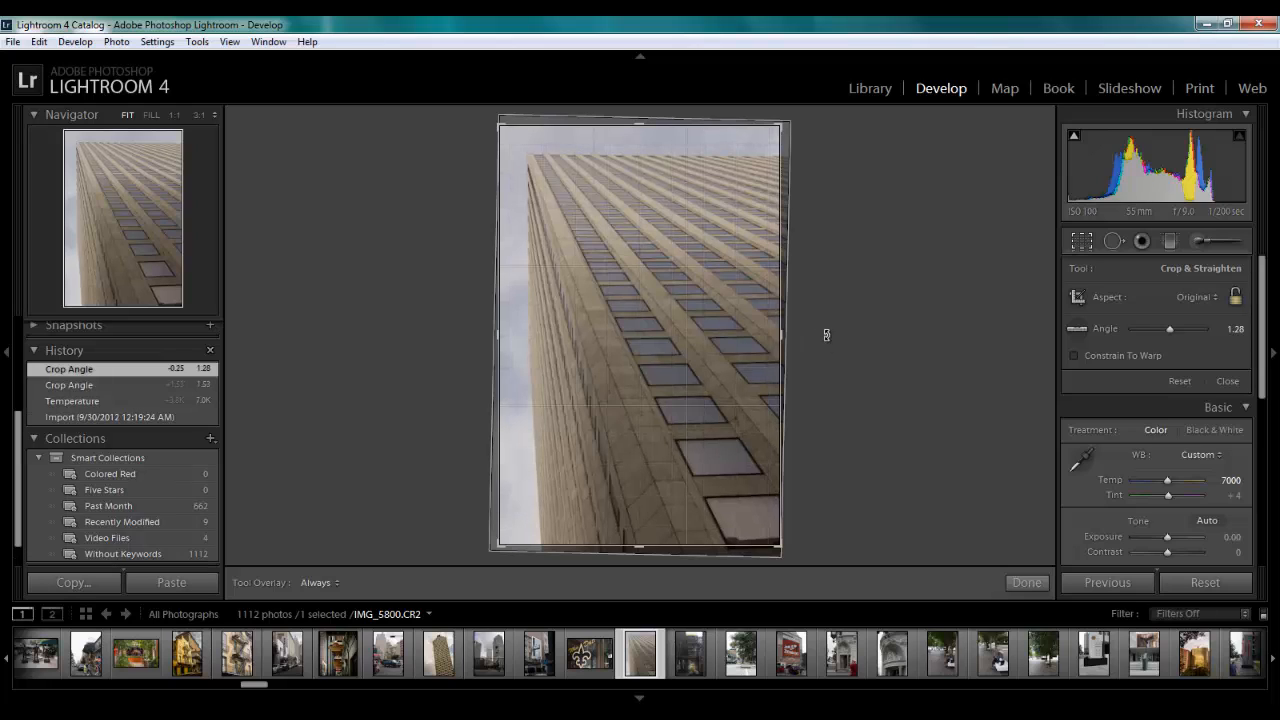
{"action": "key", "text": "Return"}
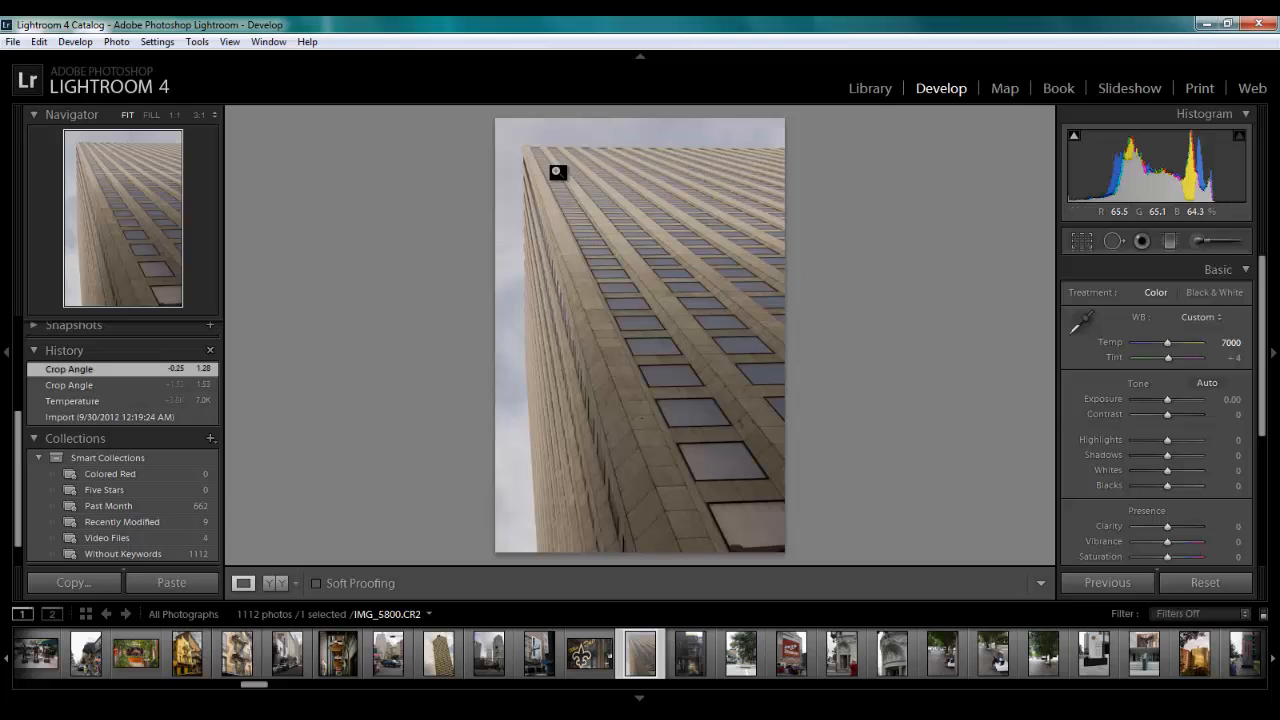
Refine the crop by adjusting its bottom edge, upper-left corner and left edge to trim the sky around the building
{"action": "left_click", "coordinate": [1081, 241]}
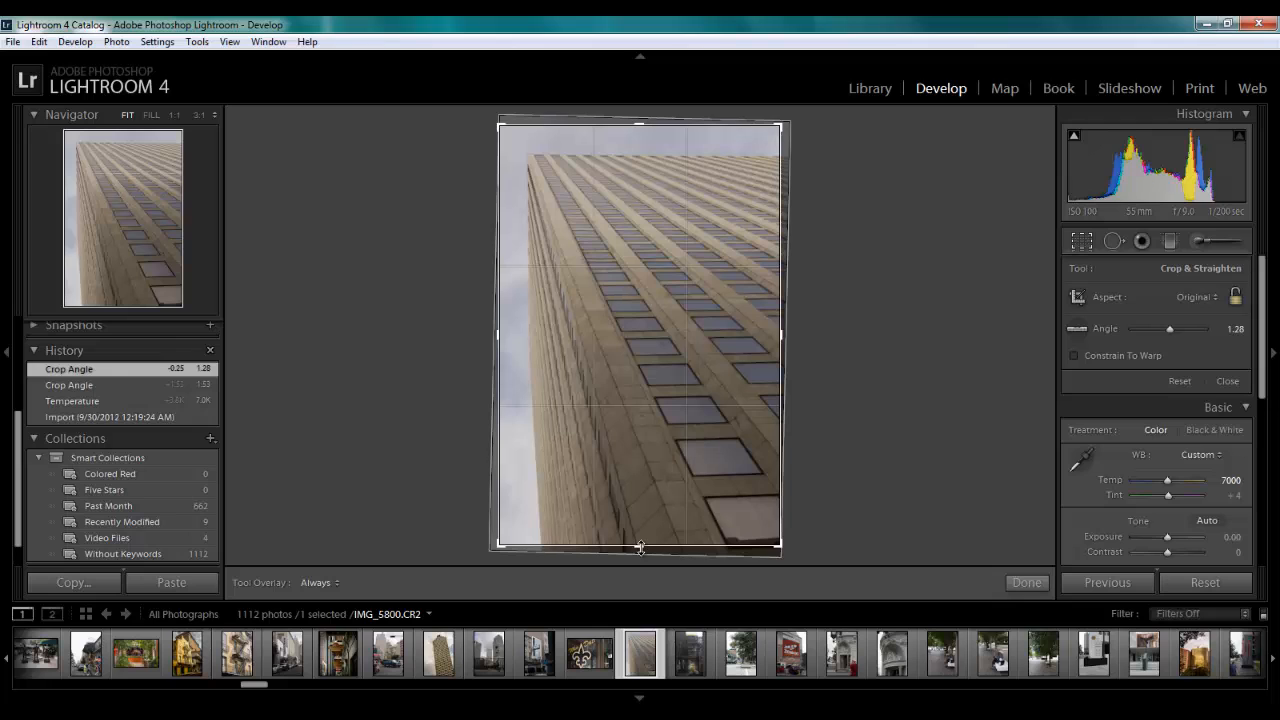
{"action": "left_click_drag", "start_coordinate": [640, 546], "coordinate": [643, 562]}
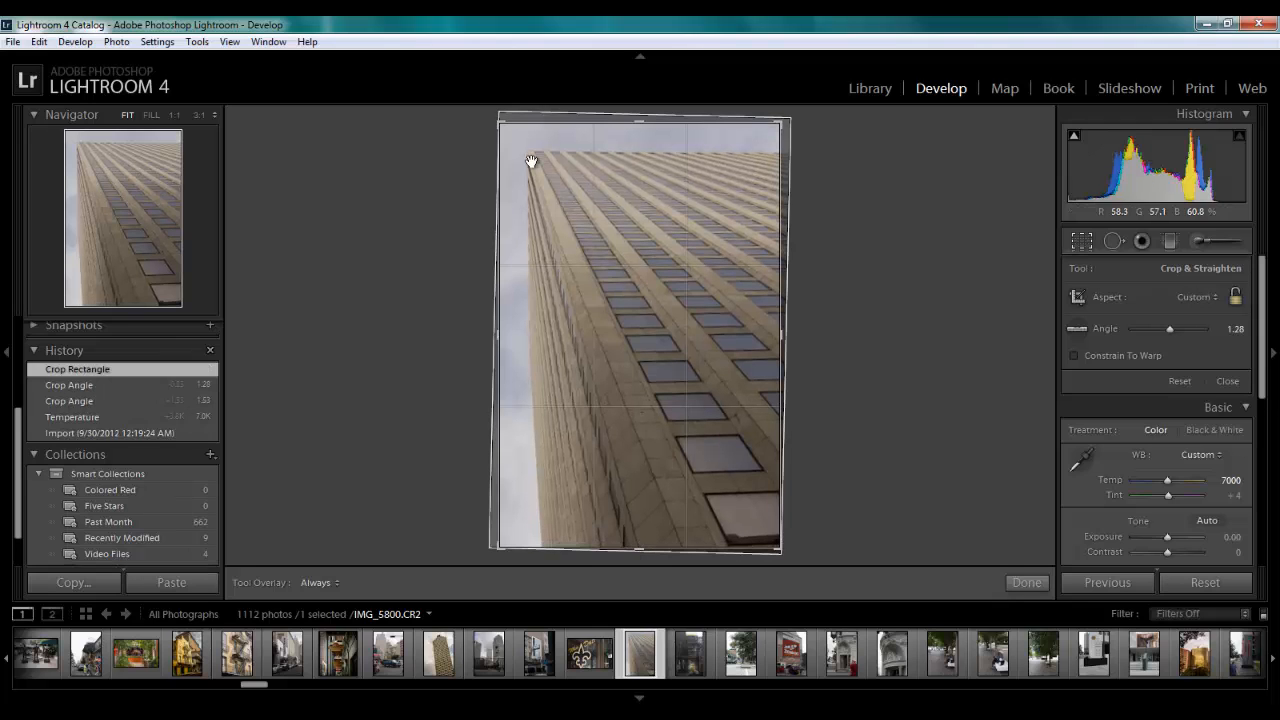
{"action": "left_click_drag", "start_coordinate": [500, 123], "coordinate": [505, 128]}
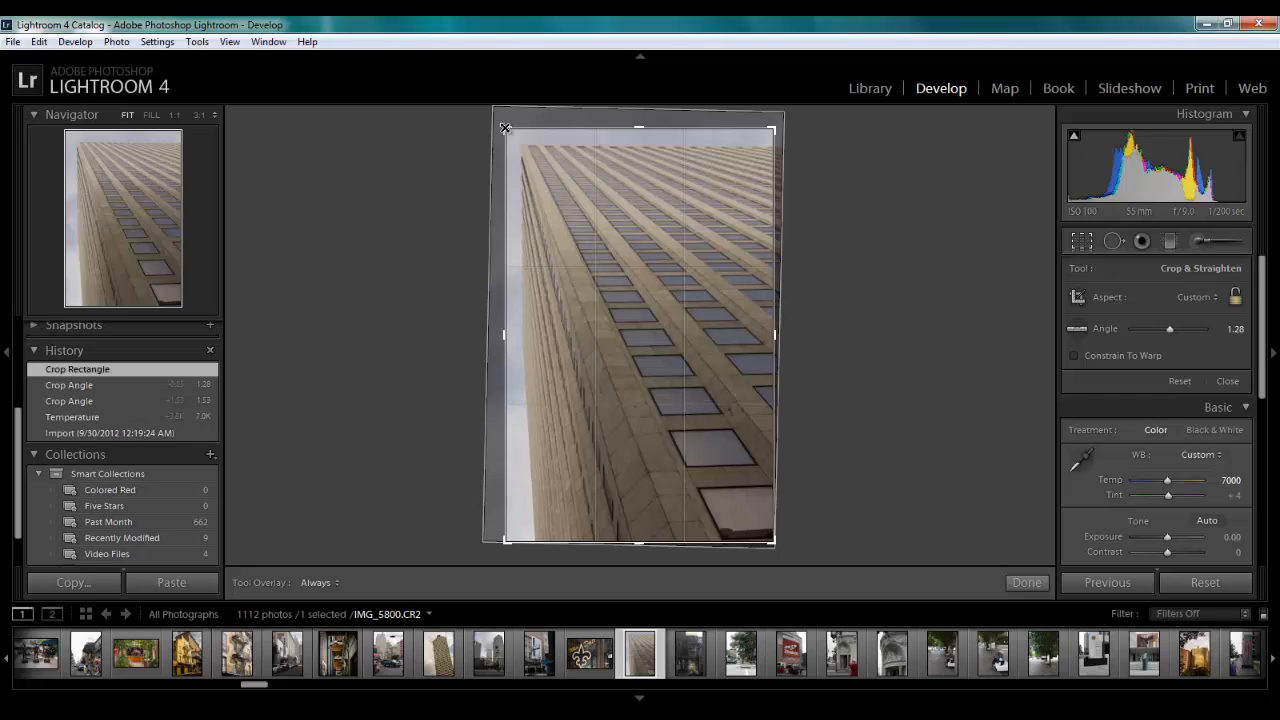
{"action": "left_click_drag", "start_coordinate": [505, 128], "coordinate": [505, 128]}
{"action": "key", "text": "r"}
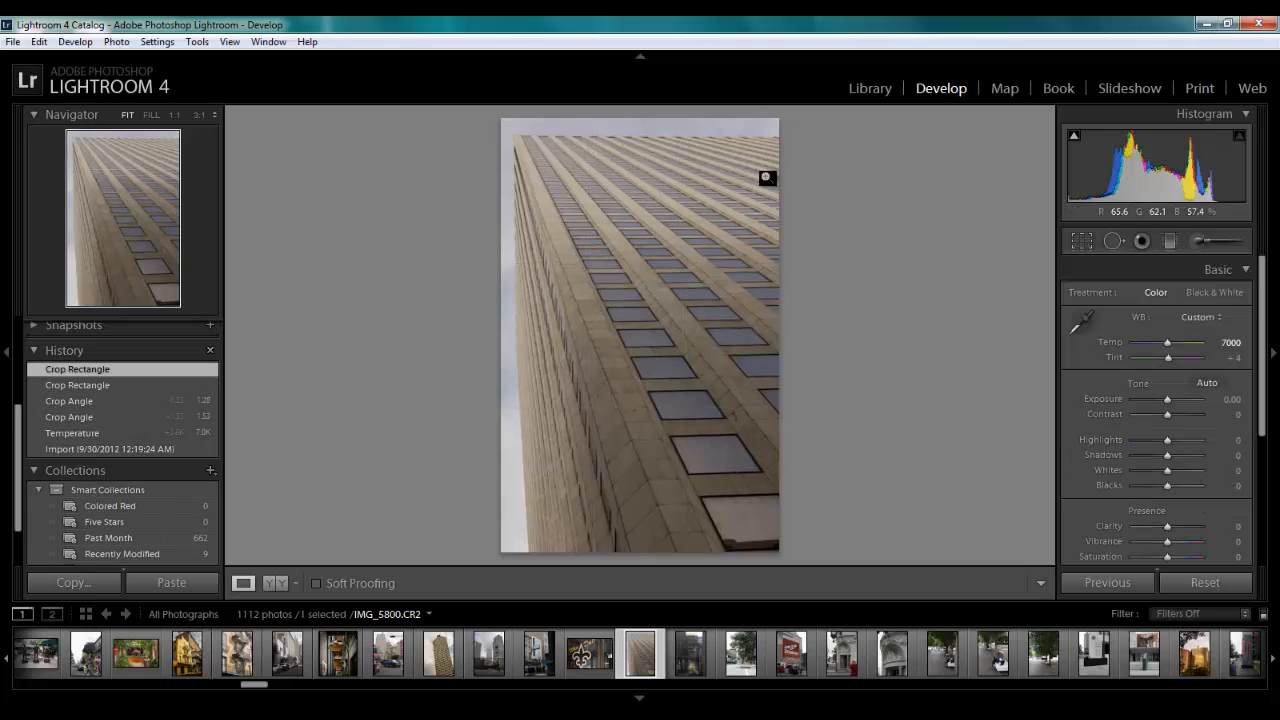
{"action": "left_click", "coordinate": [1080, 242]}
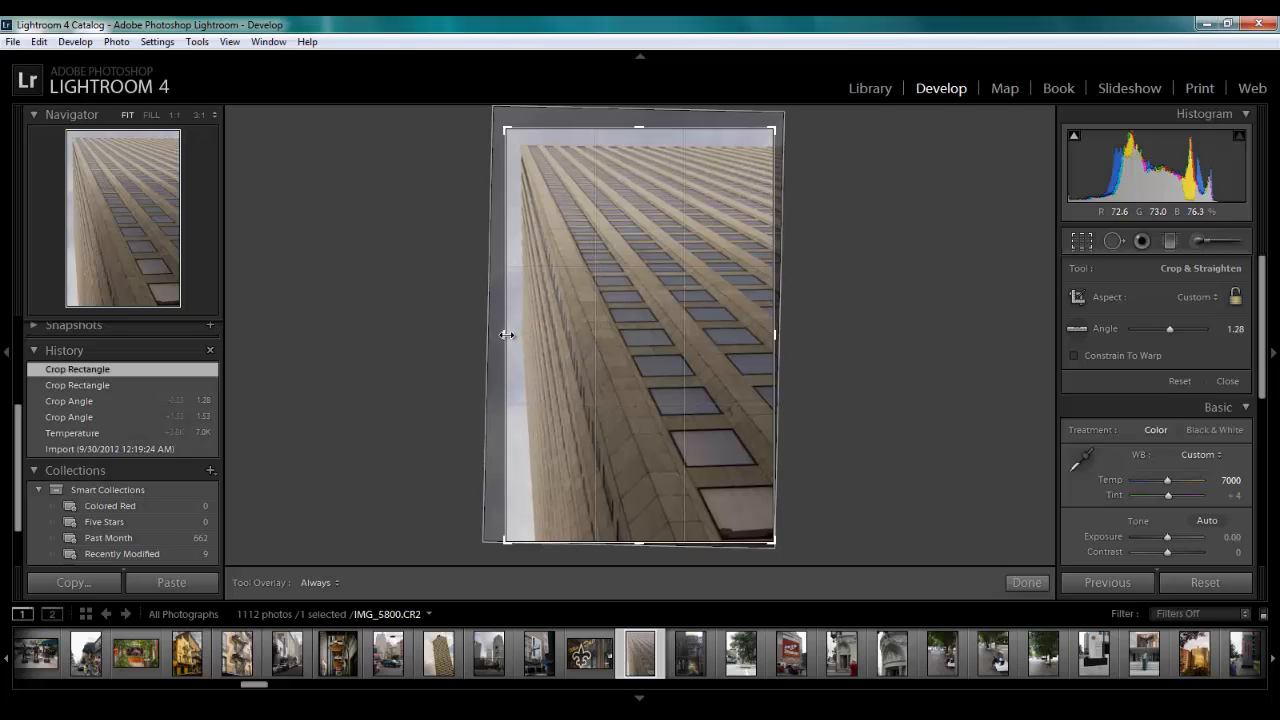
{"action": "left_click_drag", "start_coordinate": [506, 335], "coordinate": [508, 336]}
{"action": "key", "text": "r"}
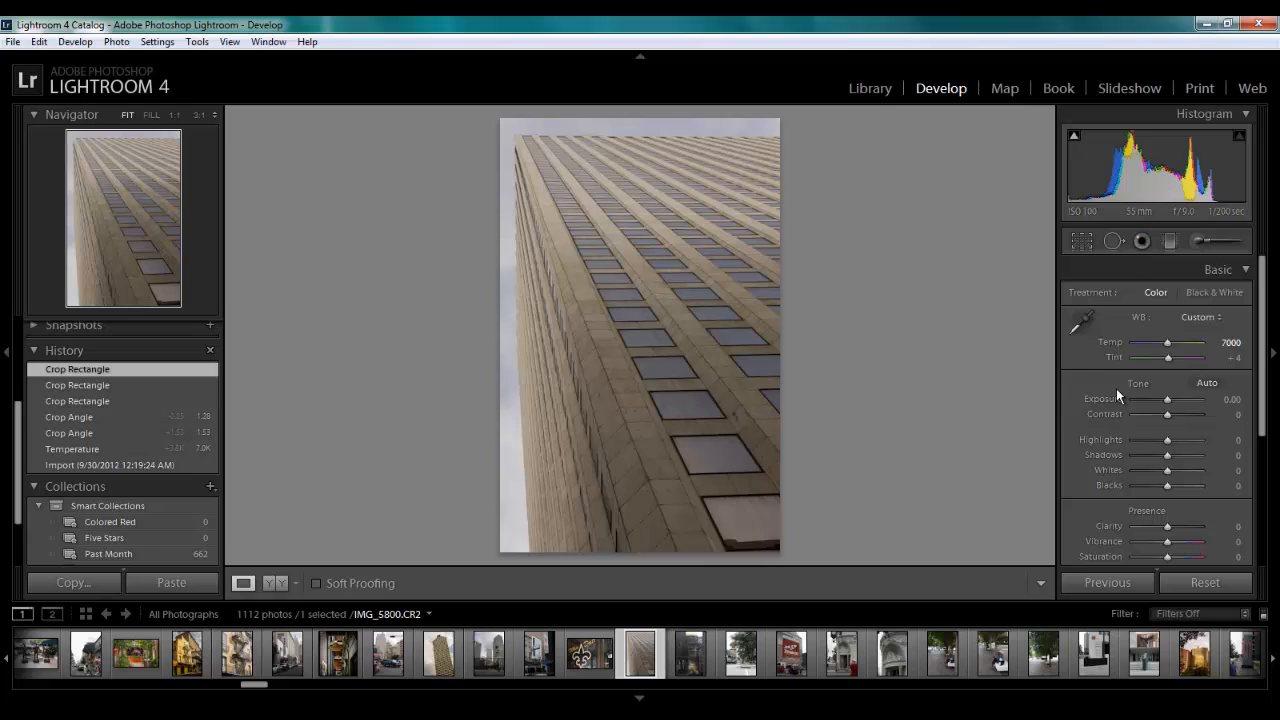
Set Highlights to −100, Shadows to +100, Whites to +74 and Blacks to −64, using the clipping preview for whites and blacks
{"action": "left_click_drag", "start_coordinate": [1166, 440], "coordinate": [1115, 446]}
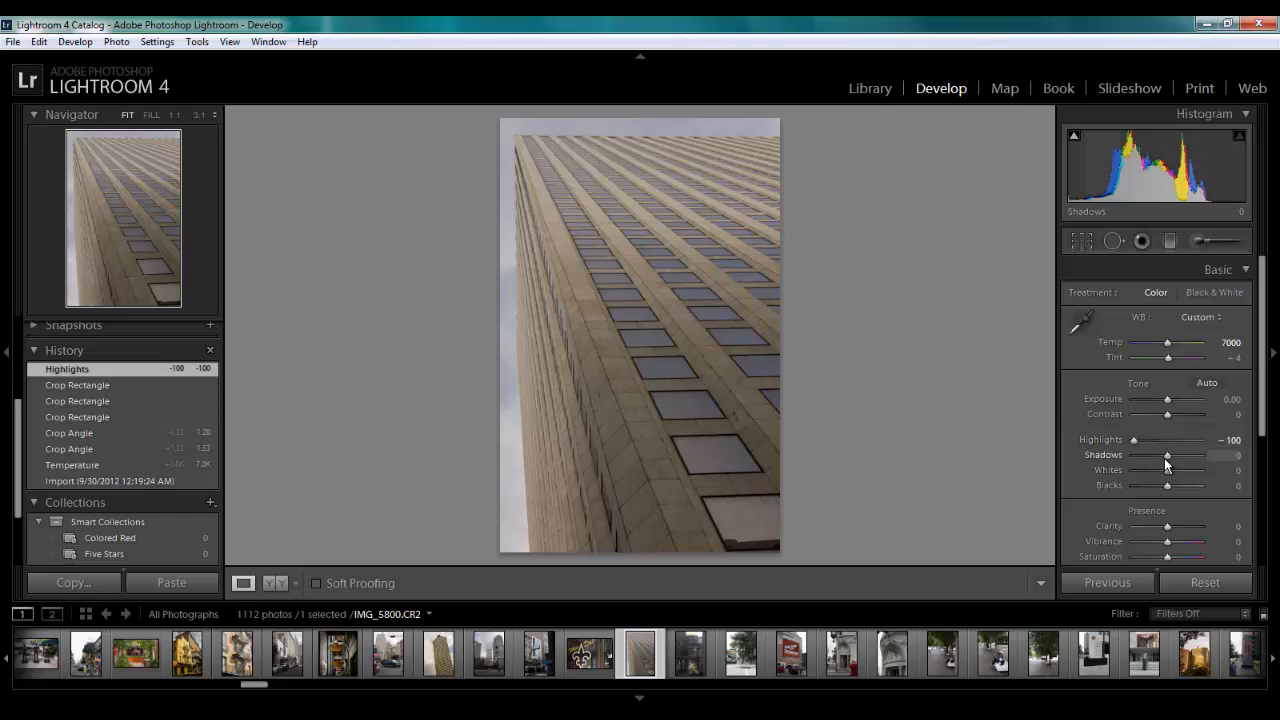
{"action": "left_click_drag", "start_coordinate": [1167, 456], "coordinate": [1253, 460]}
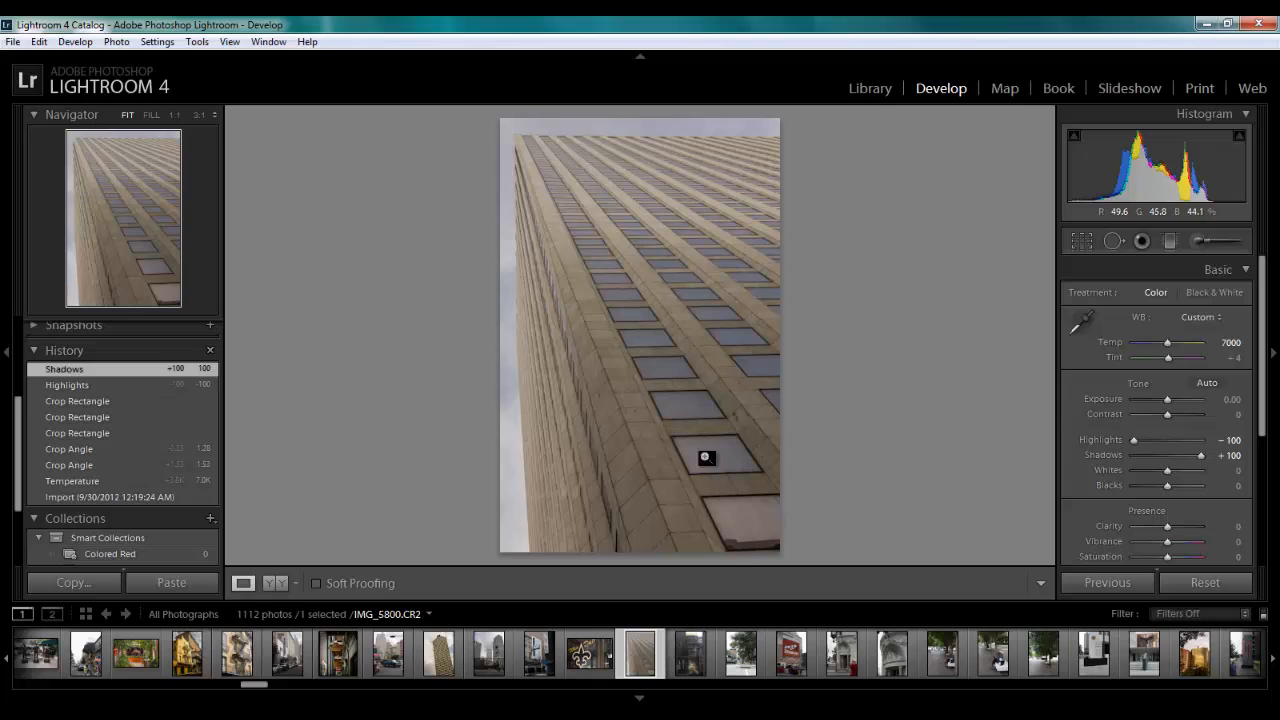
{"action": "key", "text": "alt"}
{"action": "left_click", "coordinate": [1168, 476], "text": "alt"}
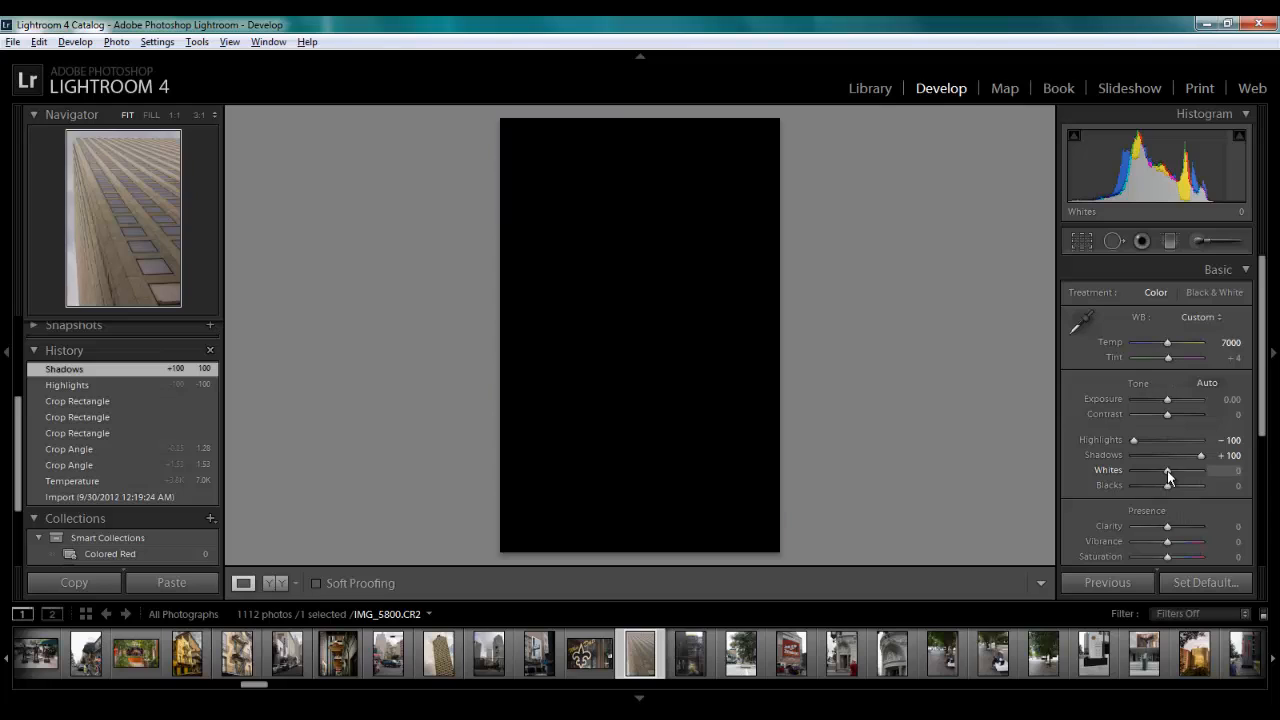
{"action": "left_click_drag", "start_coordinate": [1168, 476], "coordinate": [1193, 478]}
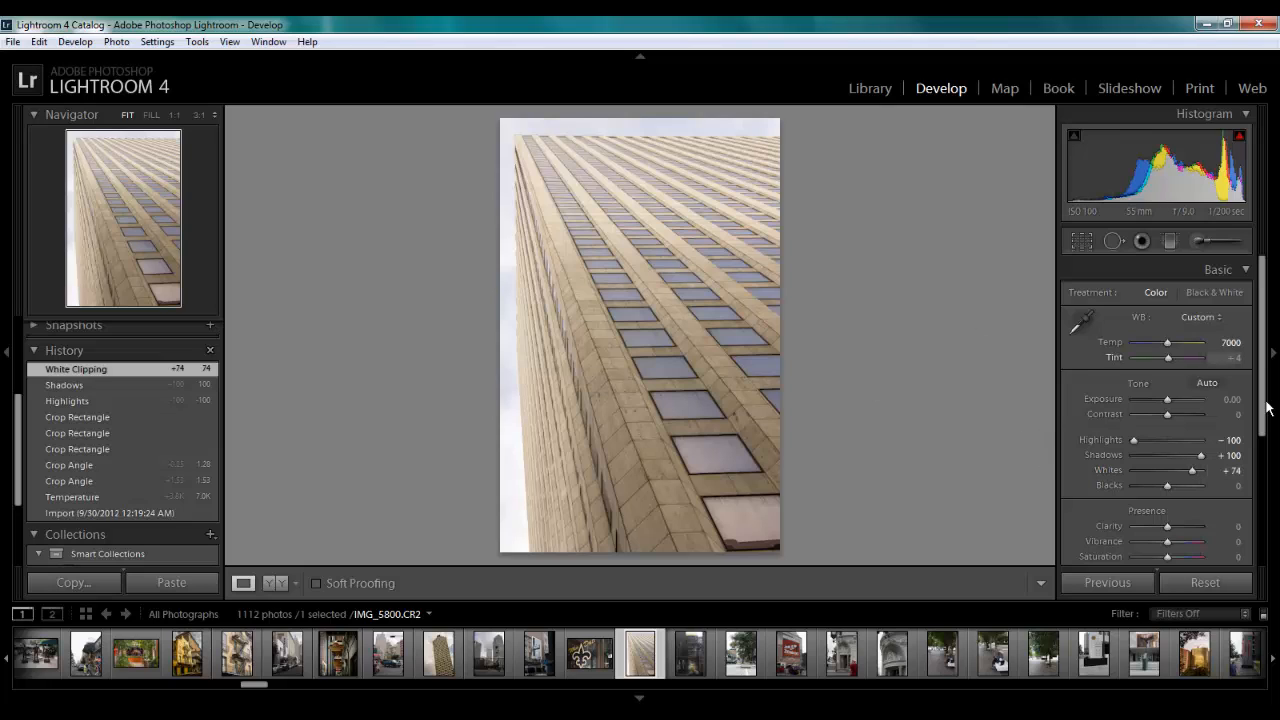
{"action": "key", "text": "alt"}
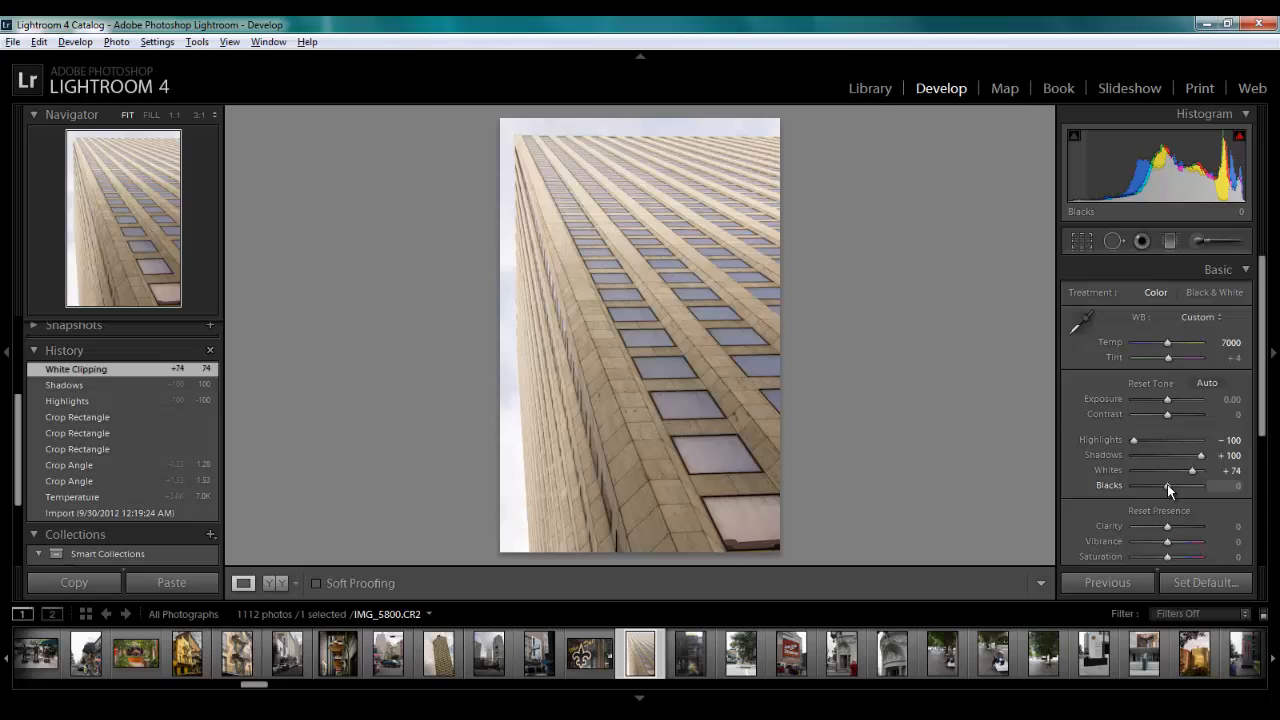
{"action": "left_click_drag", "start_coordinate": [1167, 484], "coordinate": [1147, 488]}
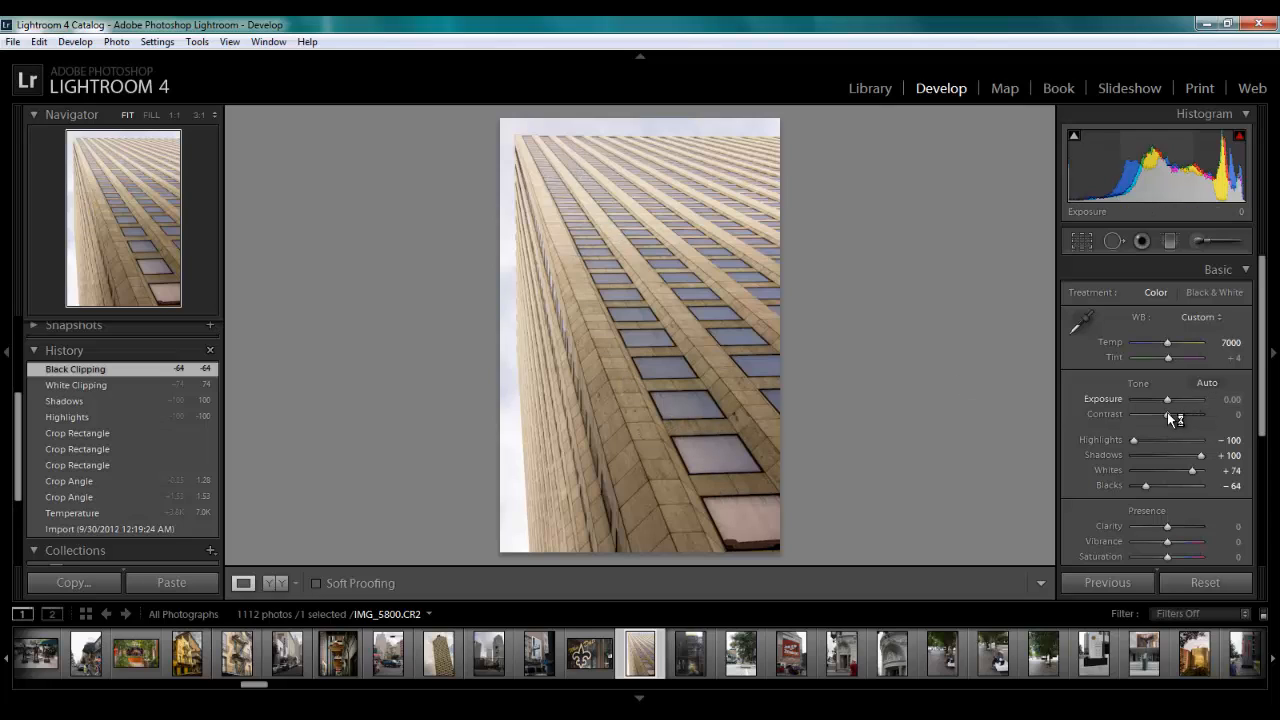
Raise the photo's Contrast to +38 and lower its Exposure to −1.07
{"action": "mouse_move", "coordinate": [1171, 413]}
{"action": "left_mouse_down"}
{"action": "mouse_move", "coordinate": [1183, 417]}
{"action": "mouse_move", "coordinate": [1163, 402]}
{"action": "left_mouse_up"}
{"action": "left_click_drag", "start_coordinate": [1162, 405], "coordinate": [1157, 403]}
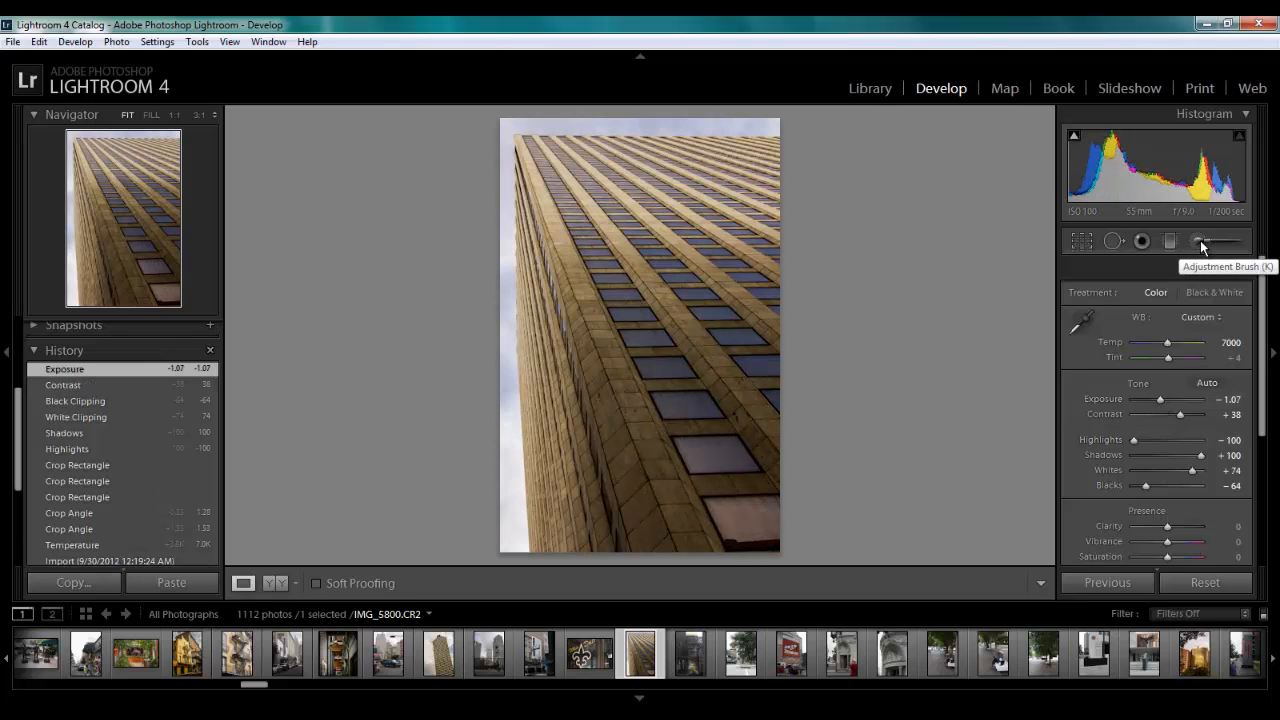
Paint over the sky with an adjustment brush set to Exposure −1.61, Contrast 33, Clarity 36 and Saturation 31
{"action": "left_click", "coordinate": [1200, 240]}
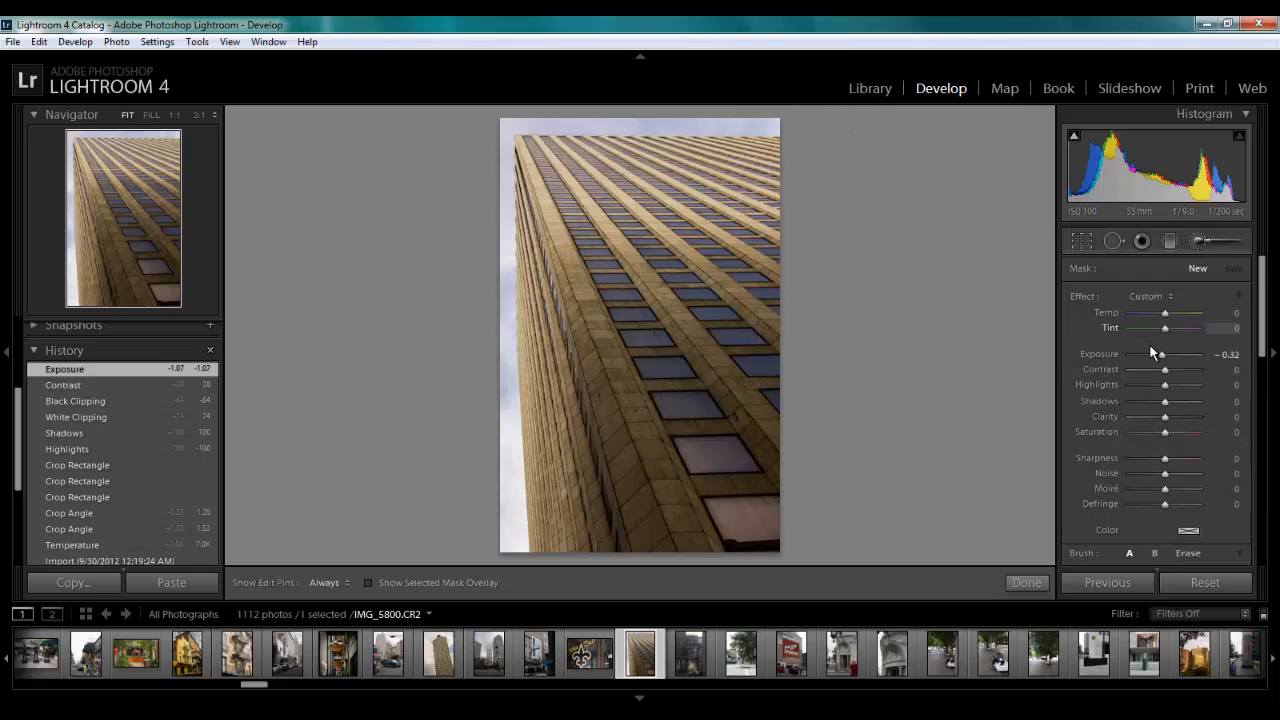
{"action": "mouse_move", "coordinate": [1161, 354]}
{"action": "left_mouse_down"}
{"action": "mouse_move", "coordinate": [1151, 357]}
{"action": "mouse_move", "coordinate": [1179, 370]}
{"action": "left_mouse_up"}
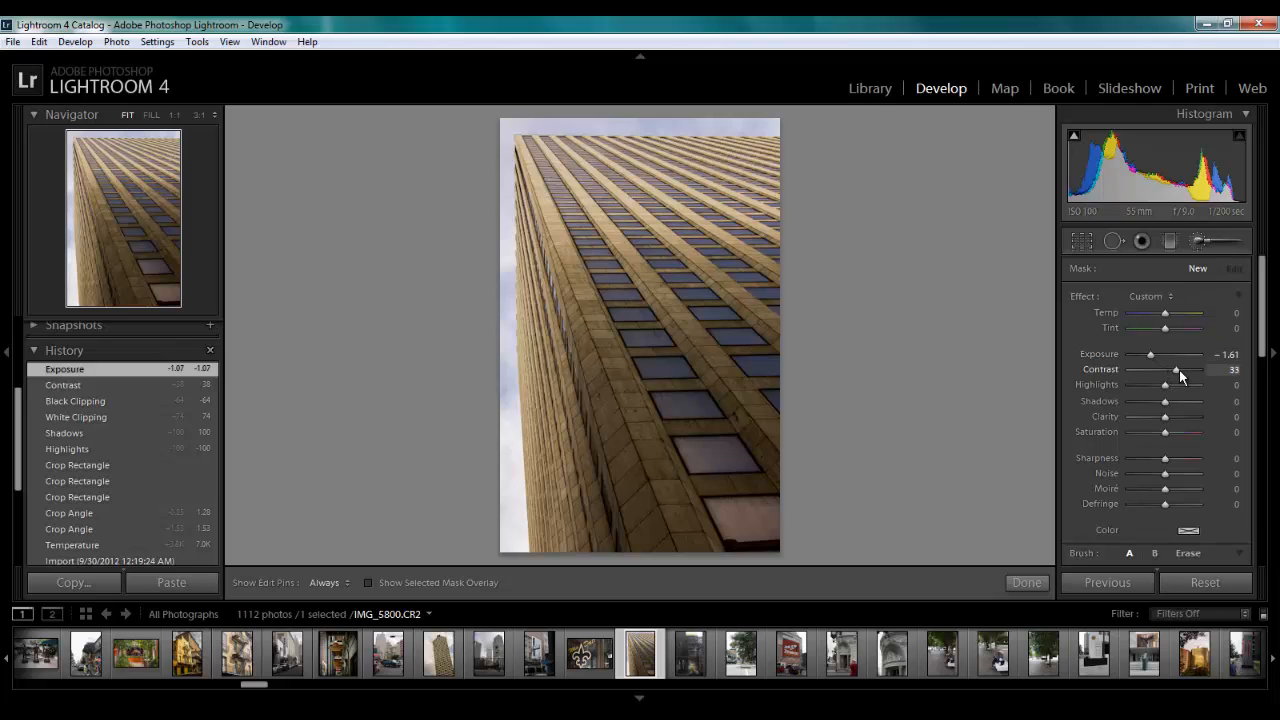
{"action": "left_click_drag", "start_coordinate": [1164, 416], "coordinate": [1178, 420]}
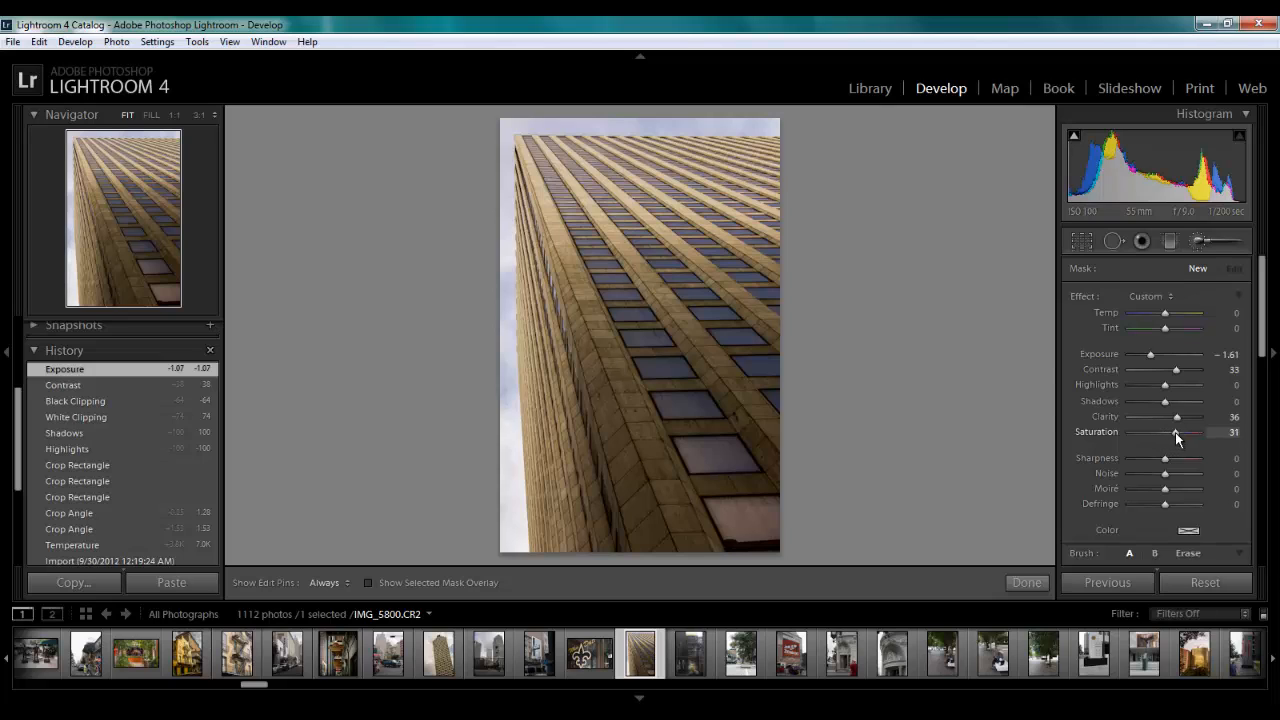
{"action": "key", "text": "h"}
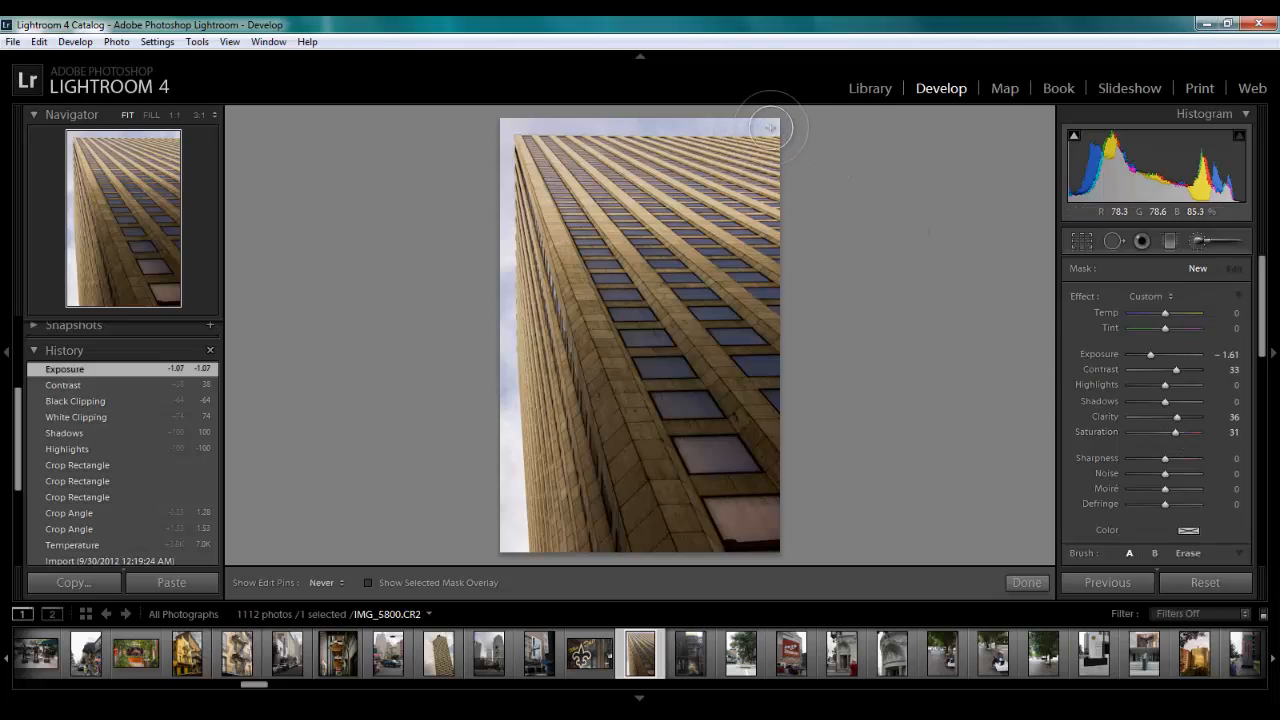
{"action": "mouse_move", "coordinate": [770, 127]}
{"action": "left_mouse_down"}
{"action": "mouse_move", "coordinate": [507, 131]}
{"action": "mouse_move", "coordinate": [504, 581]}
{"action": "mouse_move", "coordinate": [503, 383]}
{"action": "left_mouse_up"}
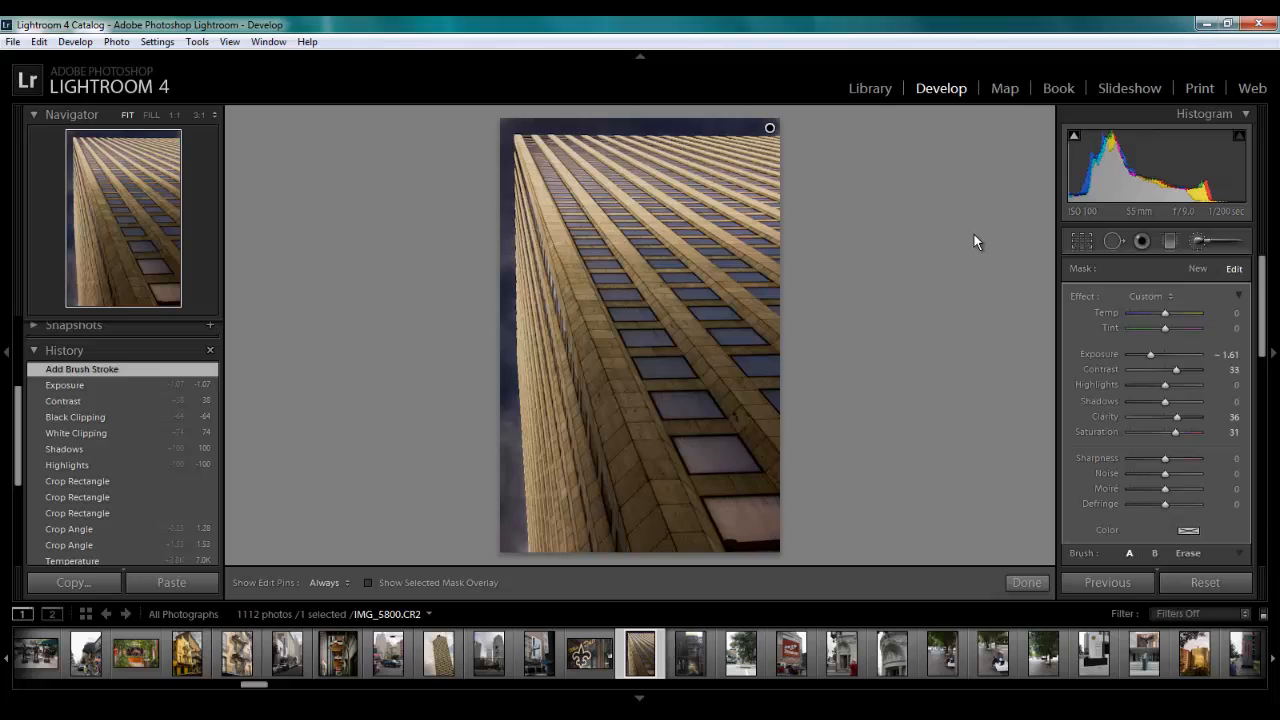
Set the painted sky adjustment's Exposure to −0.51
{"action": "left_click_drag", "start_coordinate": [1150, 354], "coordinate": [1161, 363]}
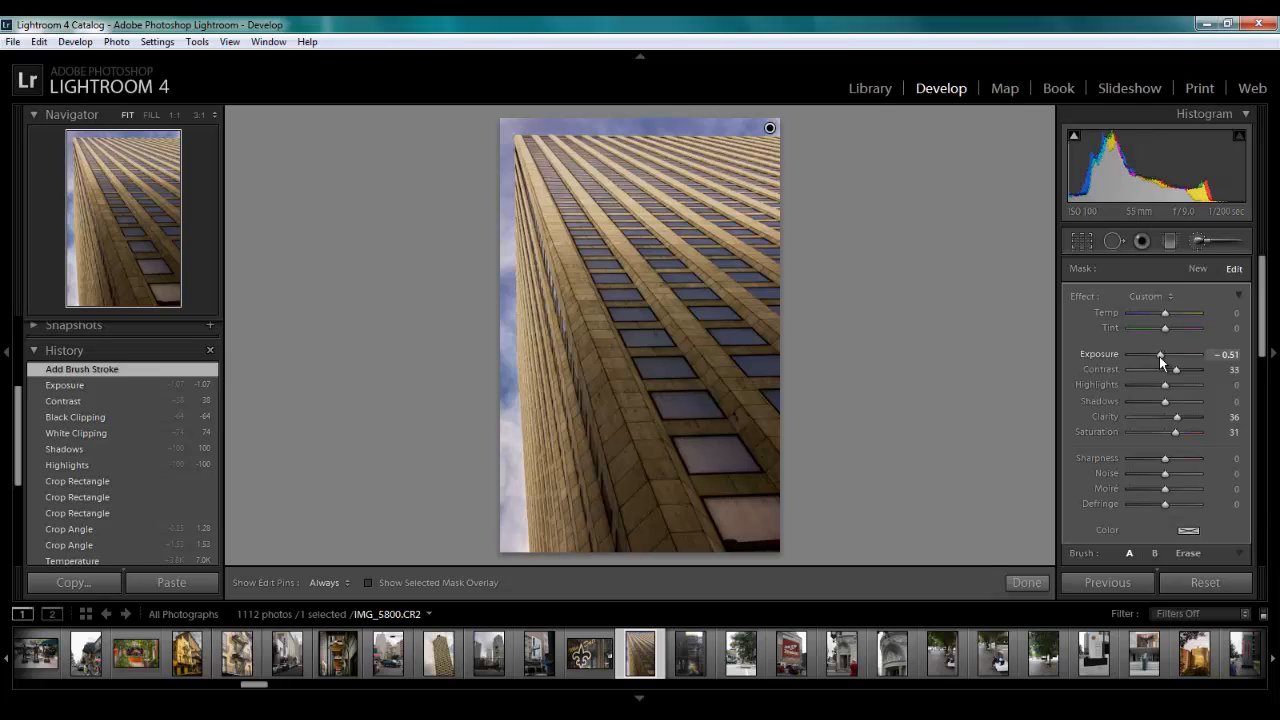
{"action": "left_click_drag", "start_coordinate": [1161, 362], "coordinate": [1161, 362]}
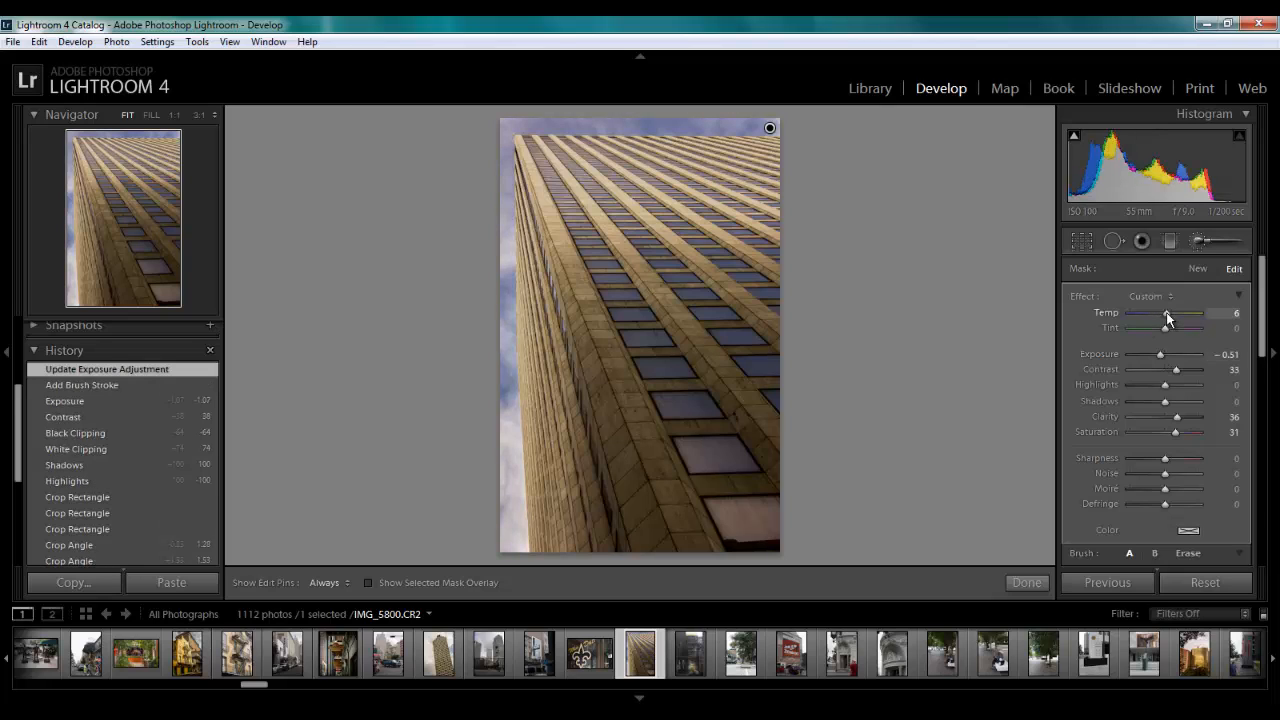
Try a Temp of 40 and a Tint shift on the painted sky, resetting each to 0
{"action": "left_click_drag", "start_coordinate": [1167, 312], "coordinate": [1180, 318]}
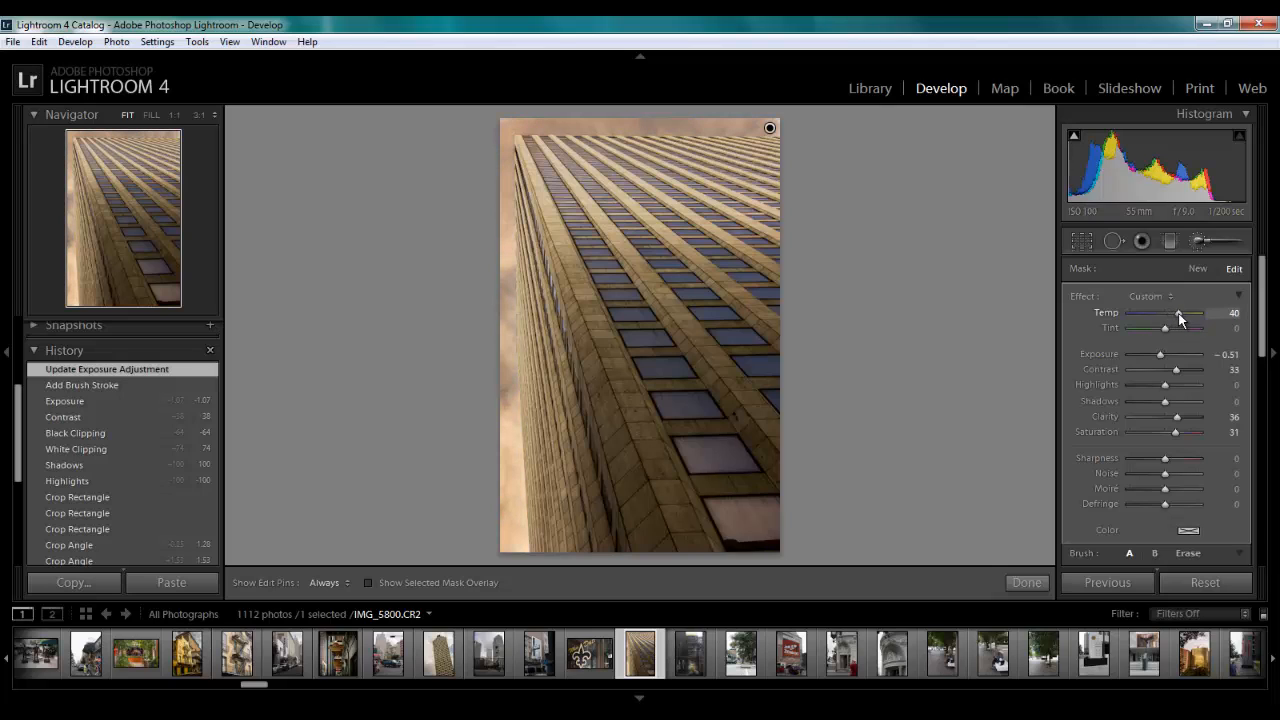
{"action": "double_click", "coordinate": [1180, 316]}
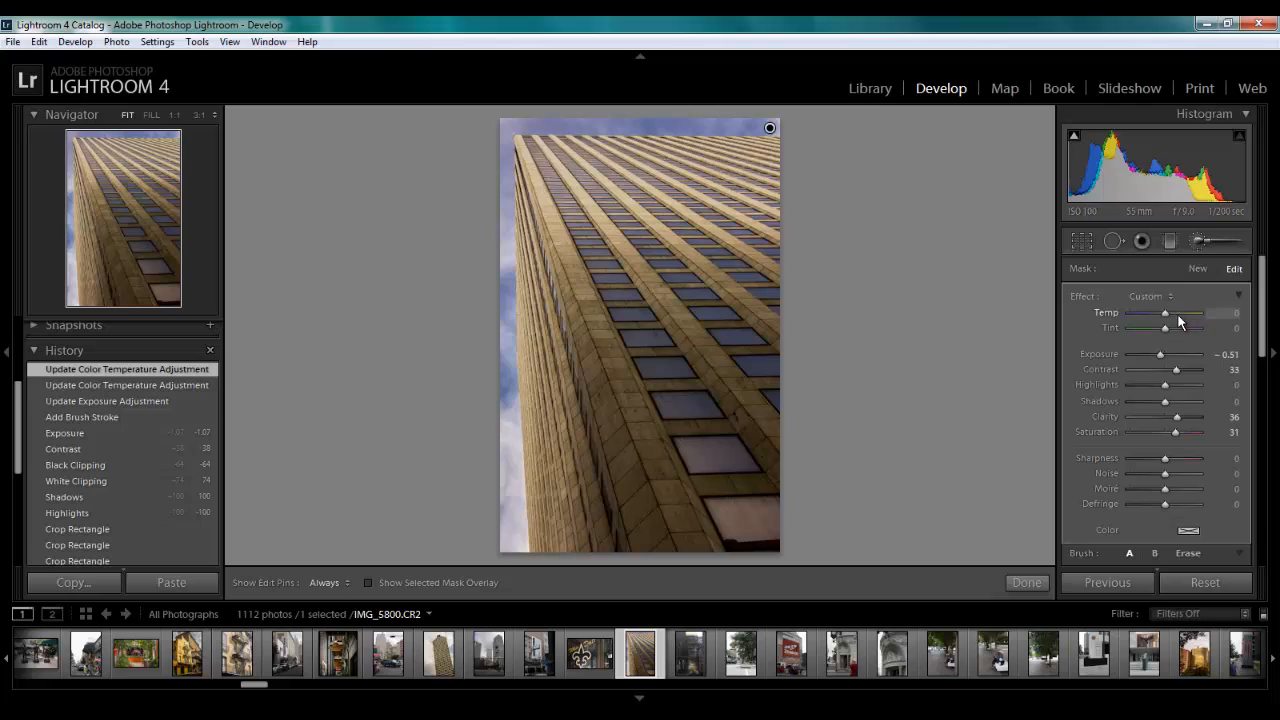
{"action": "left_click_drag", "start_coordinate": [1165, 328], "coordinate": [1179, 334]}
{"action": "double_click", "coordinate": [1179, 330]}
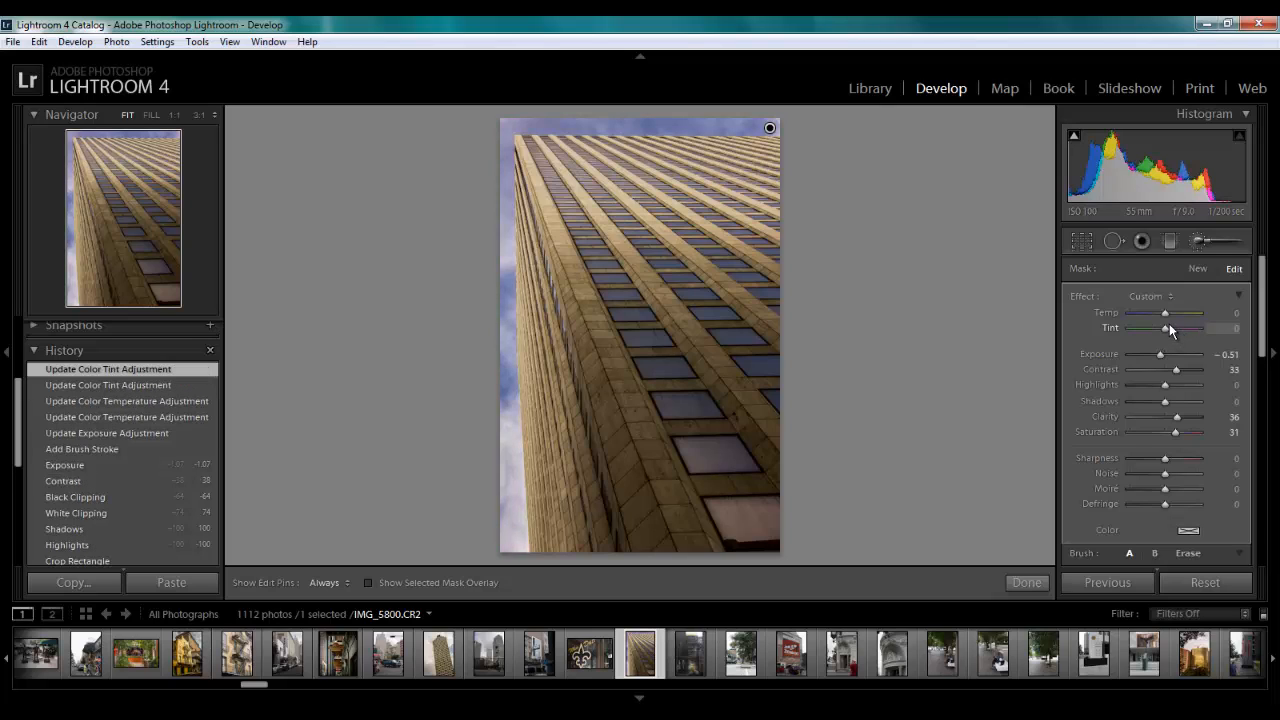
Set the painted sky's Exposure to −0.32, keep its Contrast at 33, and finish the brush adjustment
{"action": "left_click_drag", "start_coordinate": [1161, 356], "coordinate": [1177, 377]}
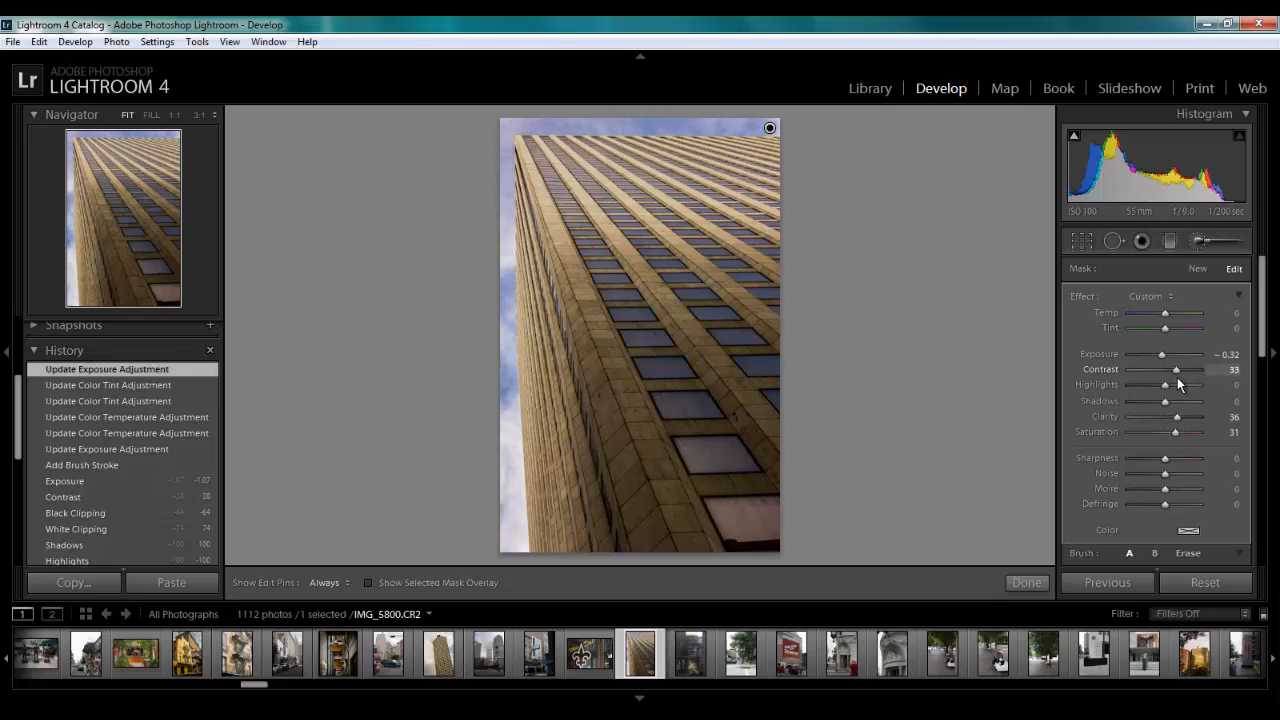
{"action": "left_click", "coordinate": [1021, 582]}
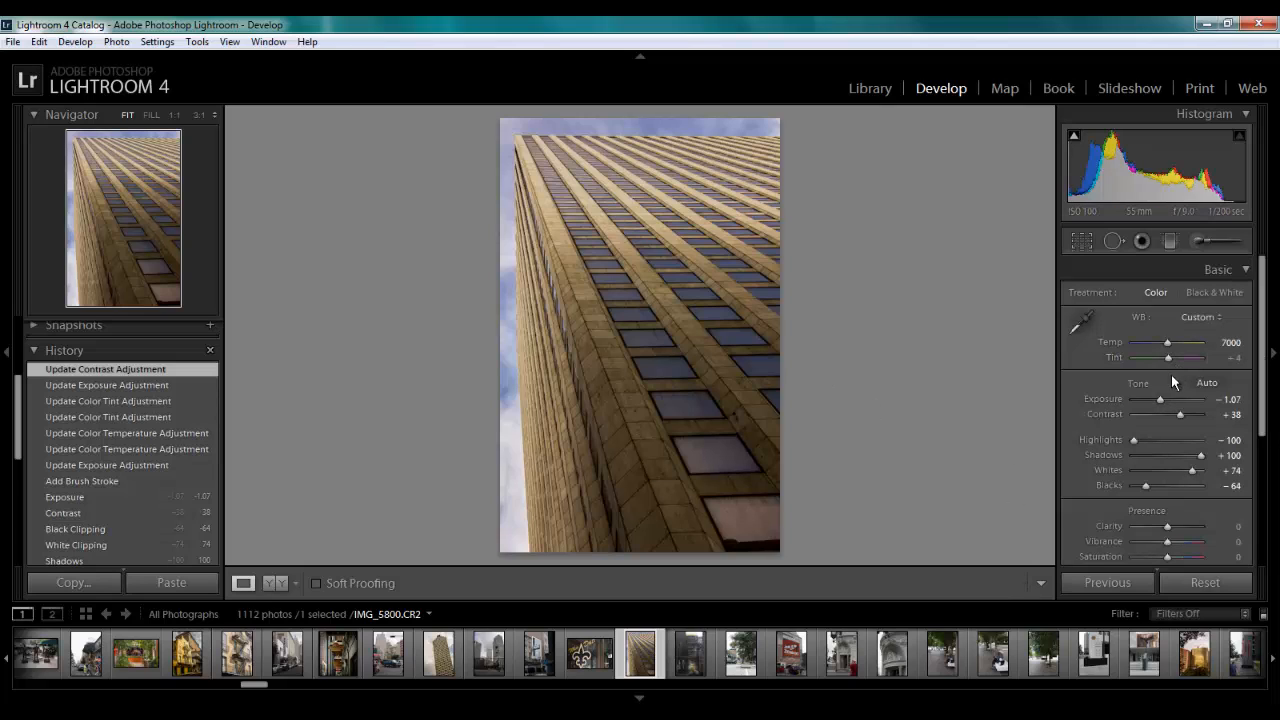
Set the photo's Clarity to +48 and Vibrance to +26, keeping the overall Exposure at −1.07
{"action": "left_click_drag", "start_coordinate": [1160, 403], "coordinate": [1160, 402]}
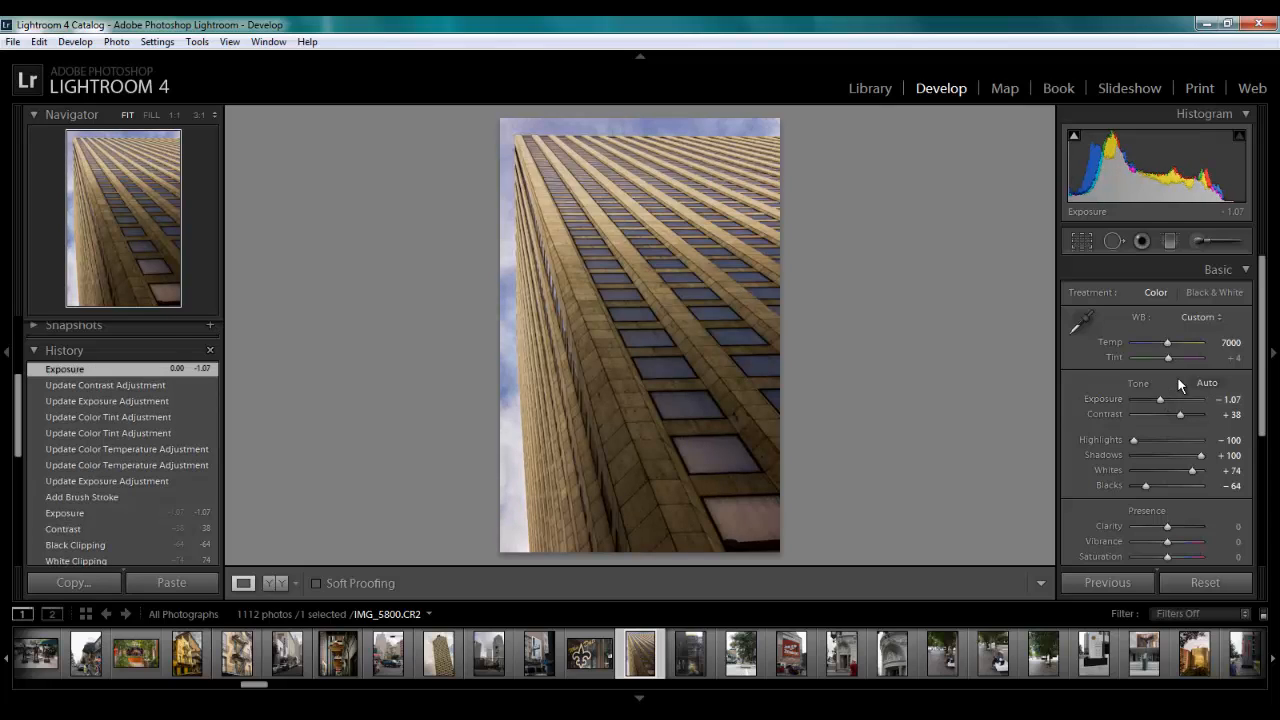
{"action": "scroll", "coordinate": [1200, 430], "scroll_direction": "down", "scroll_amount": 2}
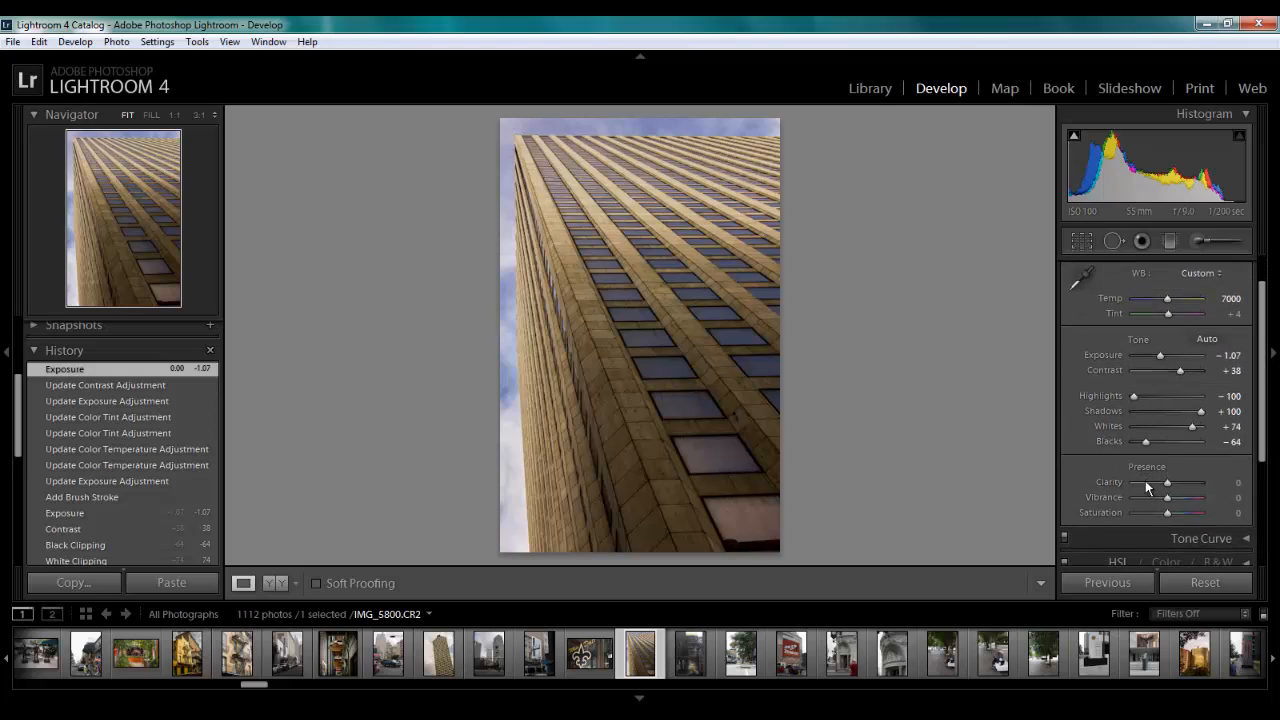
{"action": "left_click_drag", "start_coordinate": [1169, 484], "coordinate": [1187, 489]}
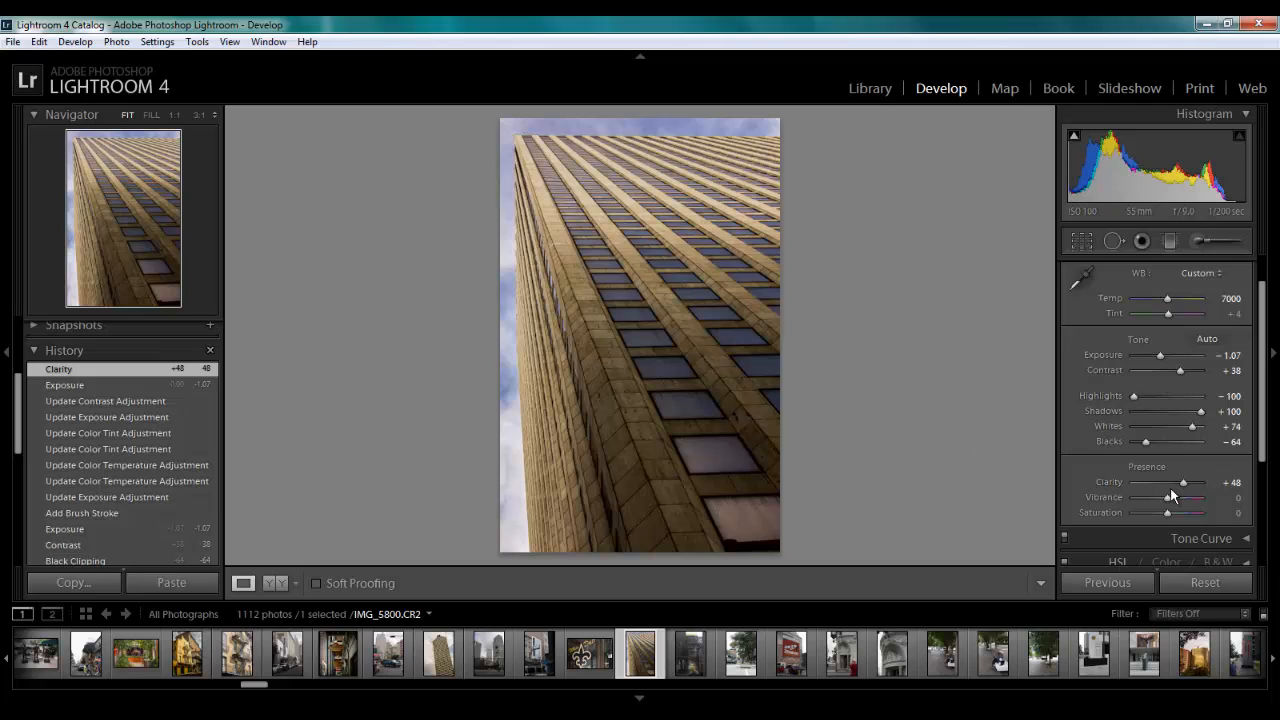
{"action": "left_click_drag", "start_coordinate": [1168, 503], "coordinate": [1175, 498]}
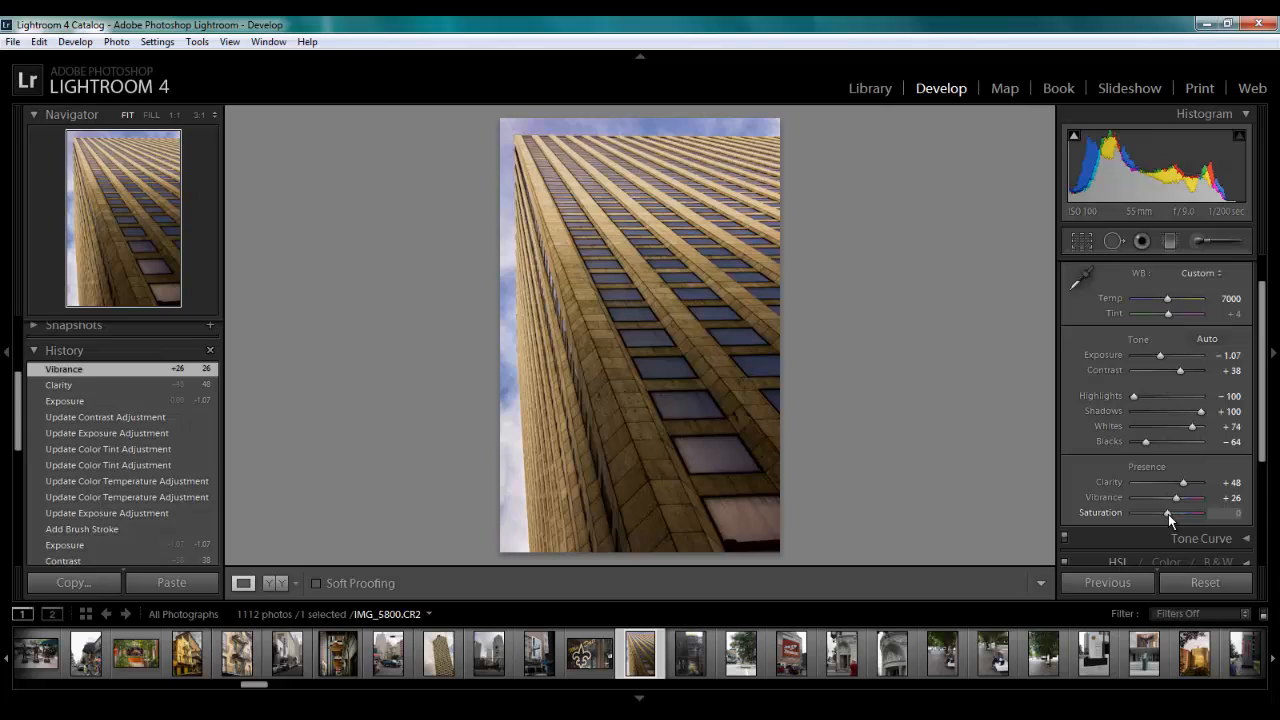
Set the photo's overall Saturation to +2, collapse the Basic adjustments and open the HSL adjustments
{"action": "mouse_move", "coordinate": [1168, 514]}
{"action": "left_mouse_down"}
{"action": "mouse_move", "coordinate": [1122, 514]}
{"action": "mouse_move", "coordinate": [1166, 514]}
{"action": "left_mouse_up"}
{"action": "left_click_drag", "start_coordinate": [1168, 514], "coordinate": [1168, 514]}
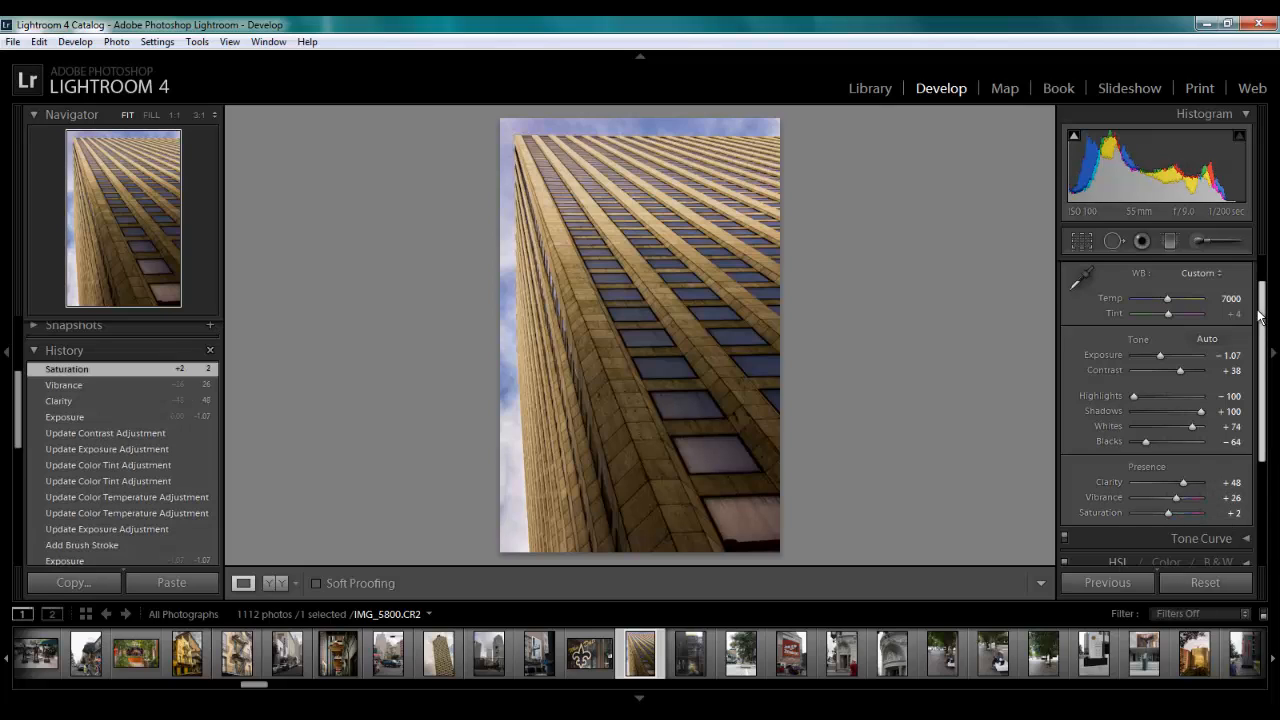
{"action": "scroll", "coordinate": [1264, 330], "scroll_direction": "down", "scroll_amount": 3}
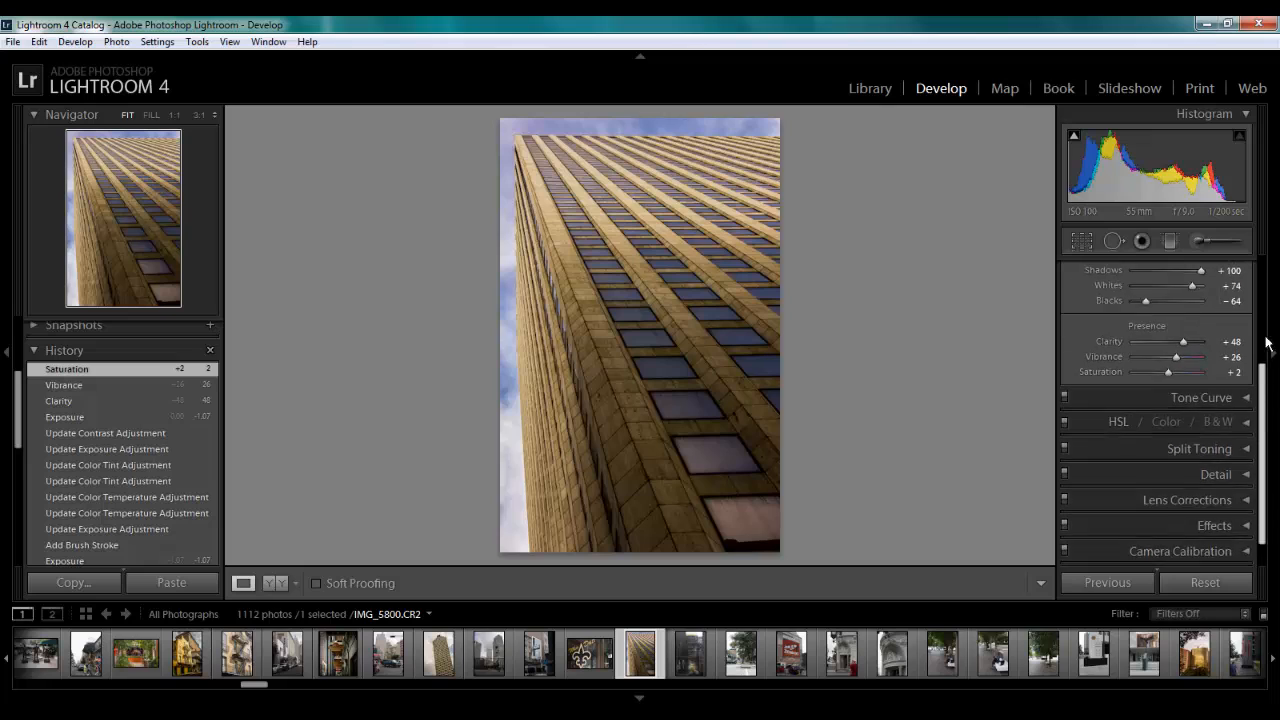
{"action": "scroll", "coordinate": [1264, 340], "scroll_direction": "up", "scroll_amount": 2}
{"action": "left_click", "coordinate": [1246, 269]}
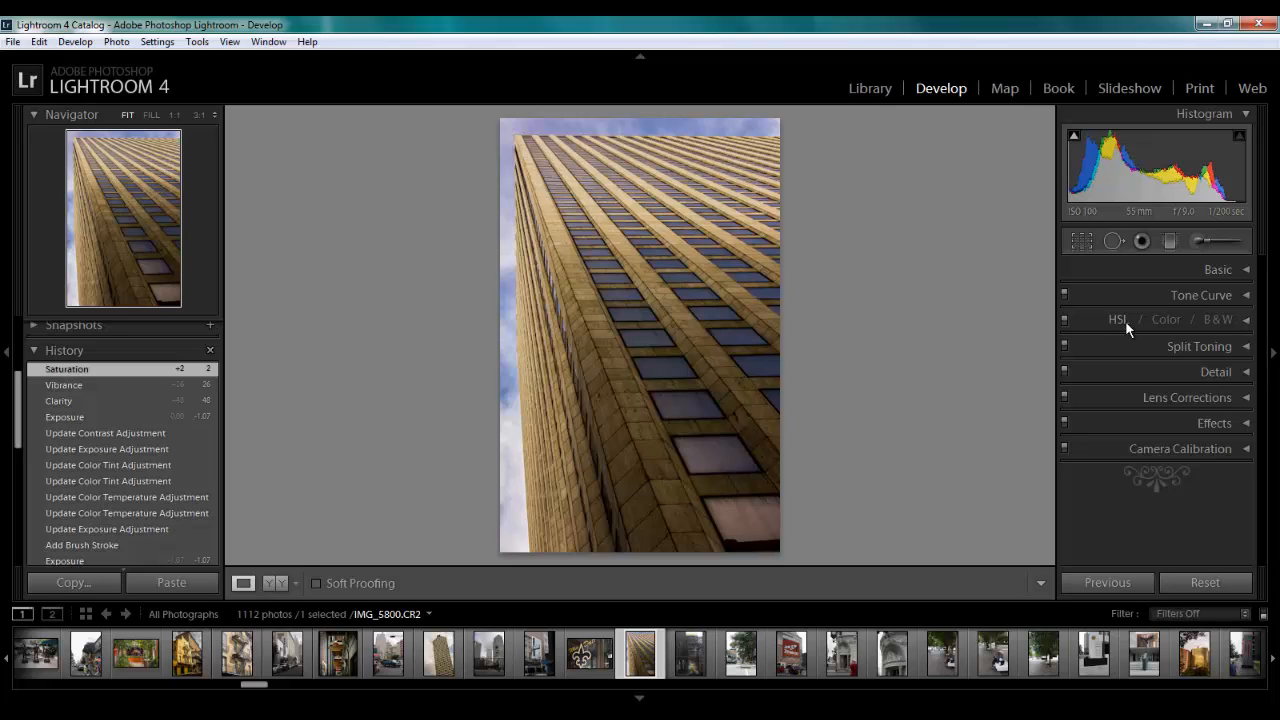
{"action": "left_click", "coordinate": [1246, 320]}
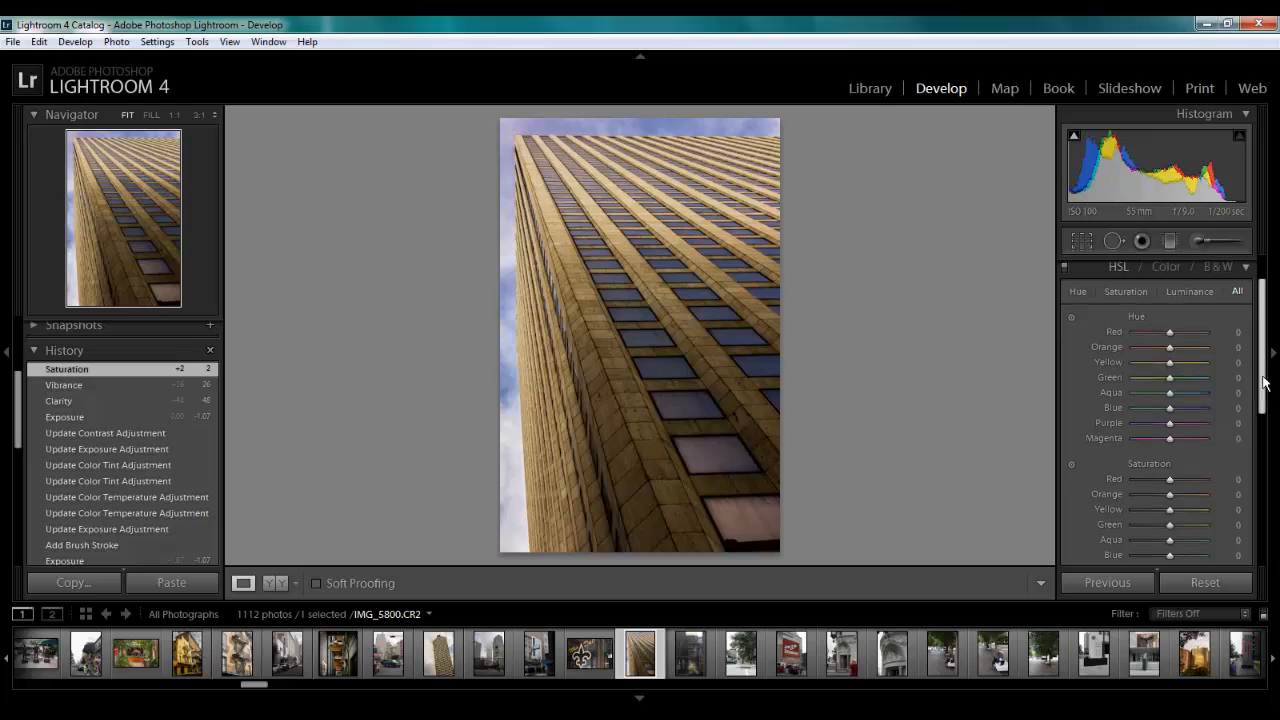
{"action": "mouse_move", "coordinate": [1264, 385]}
{"action": "left_mouse_down"}
{"action": "mouse_move", "coordinate": [1275, 449]}
{"action": "mouse_move", "coordinate": [1271, 372]}
{"action": "left_mouse_up"}
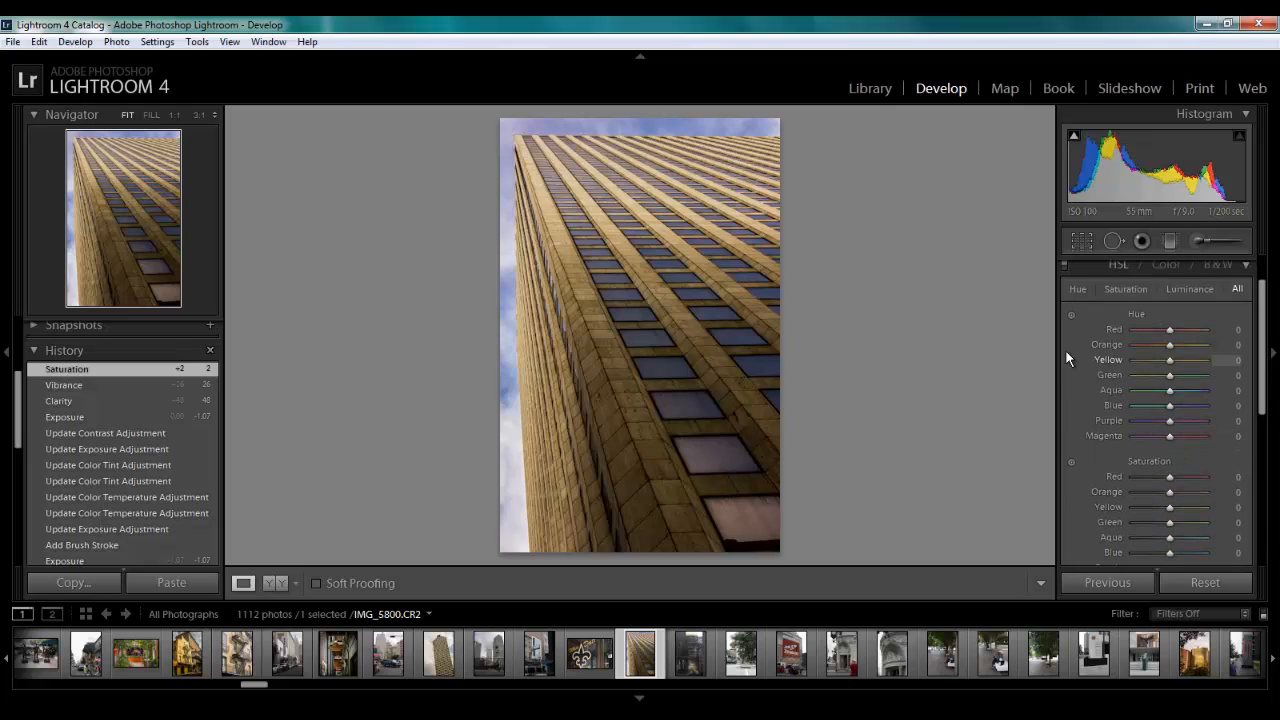
Try a targeted hue shift on the building of Orange −52 and Yellow −26, resetting the Hue values
{"action": "left_click", "coordinate": [1070, 315]}
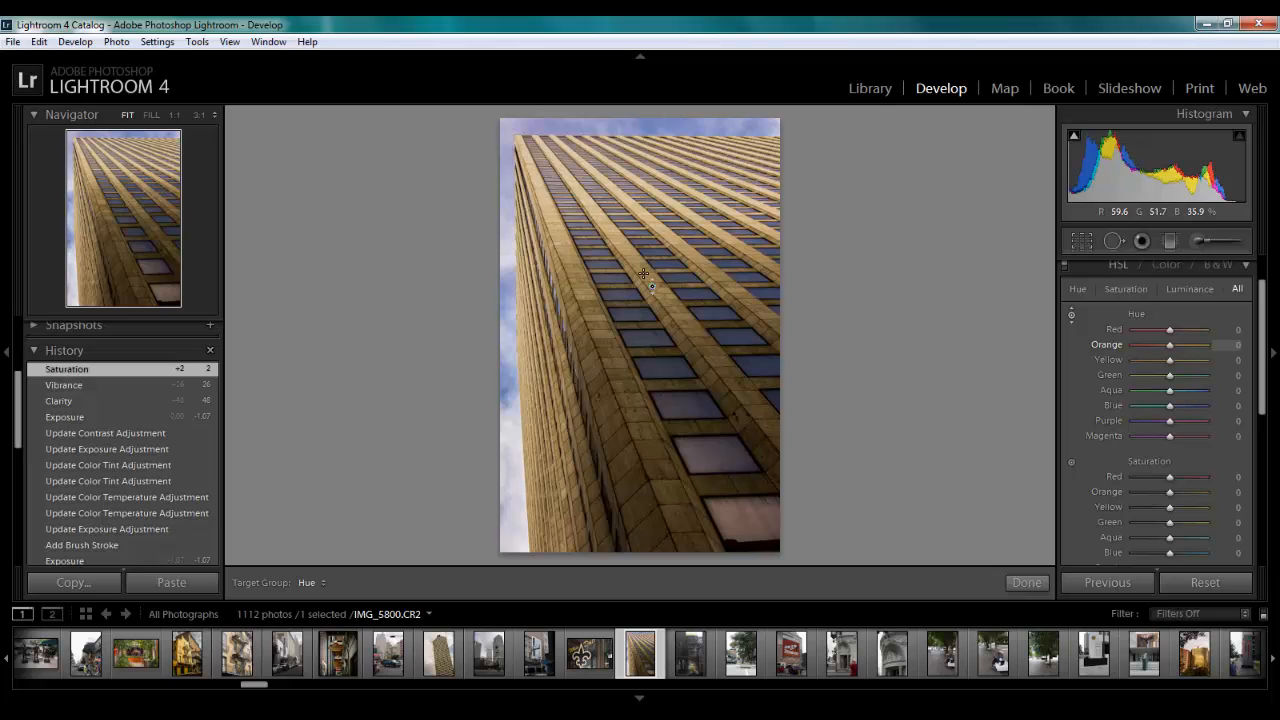
{"action": "left_click_drag", "start_coordinate": [643, 273], "coordinate": [643, 336]}
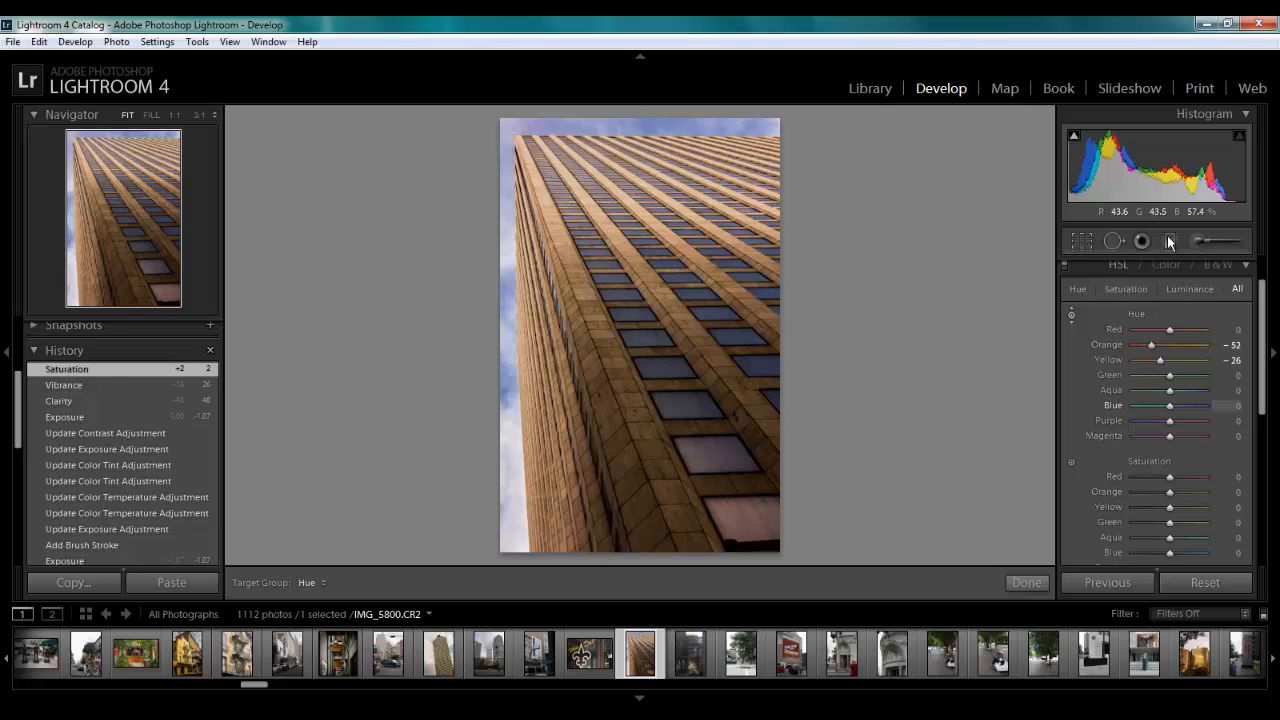
{"action": "double_click", "coordinate": [1137, 313]}
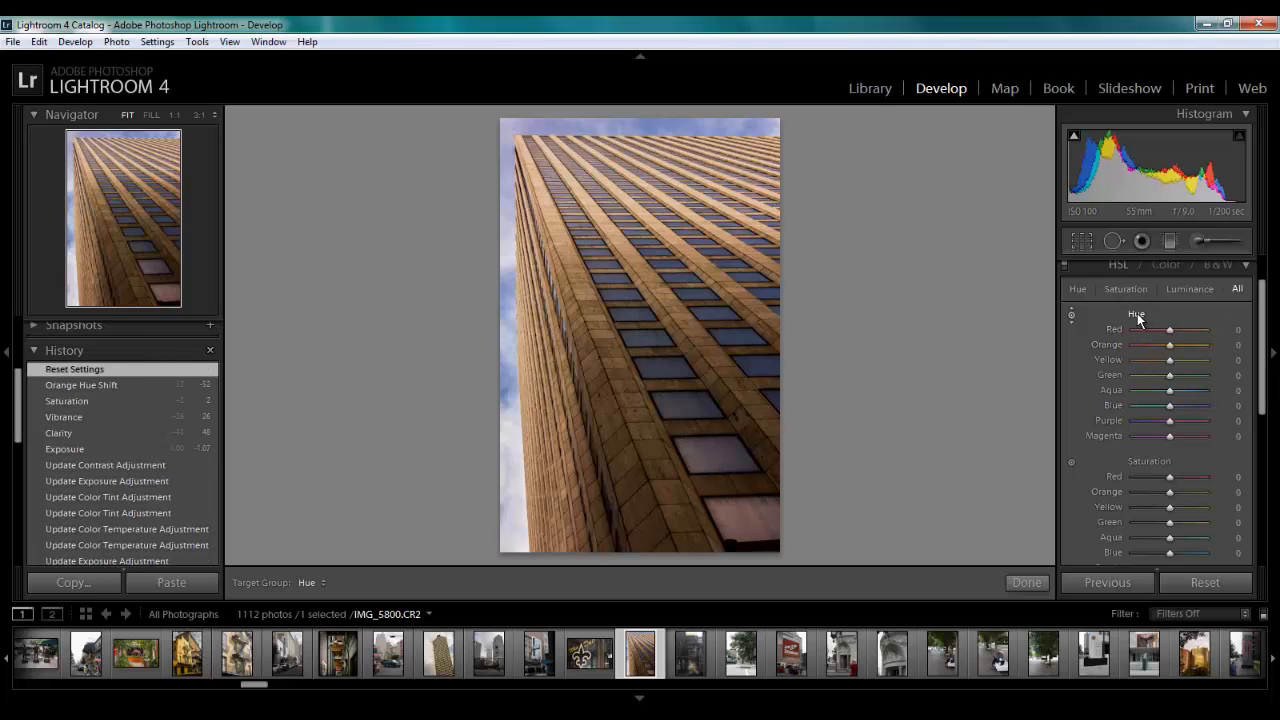
{"action": "left_click", "coordinate": [1071, 314]}
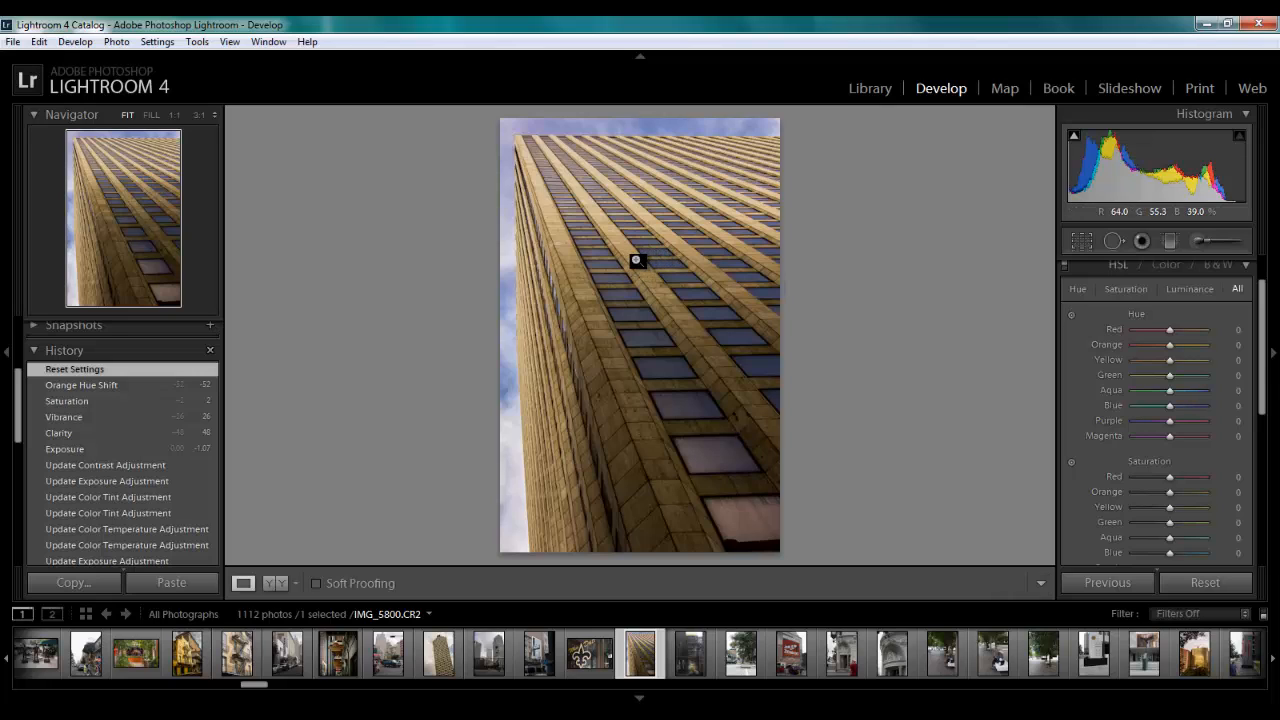
Try an Orange hue of +72 on the building, reset it, and shift the sky's hue to Blue −15 and Purple −1
{"action": "left_click", "coordinate": [1070, 315]}
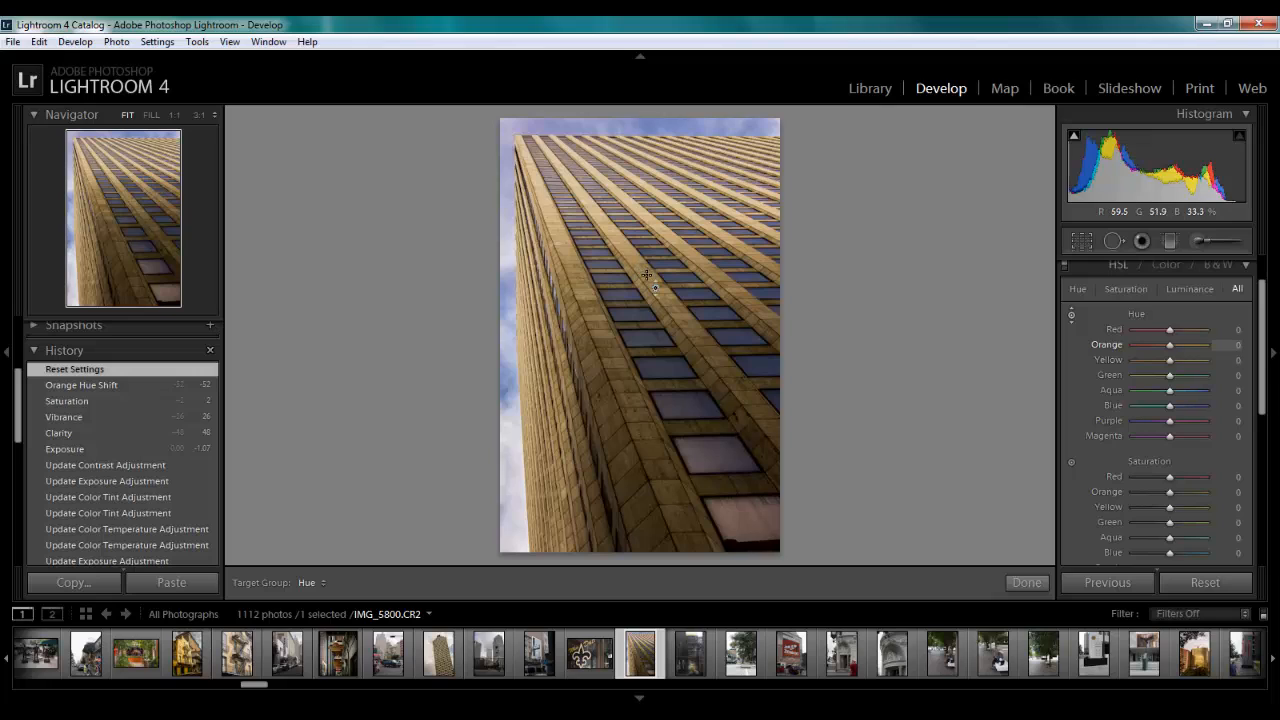
{"action": "left_click_drag", "start_coordinate": [647, 278], "coordinate": [640, 184]}
{"action": "double_click", "coordinate": [1135, 315]}
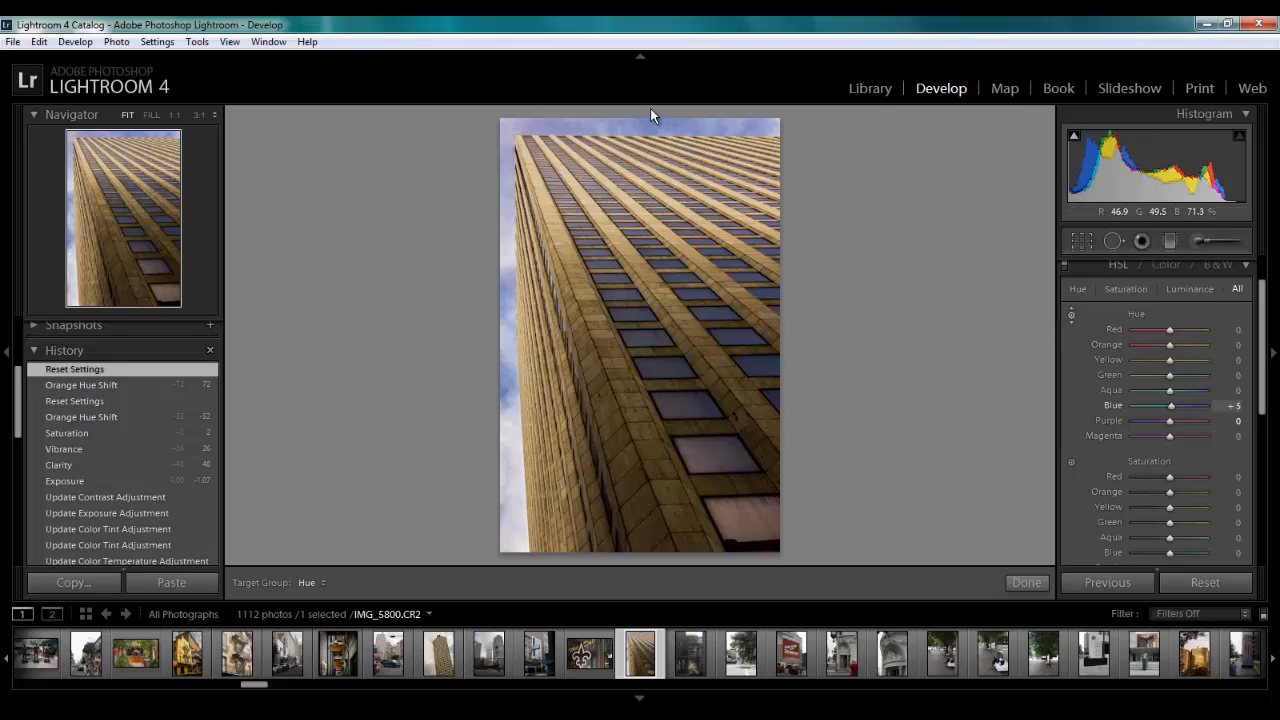
{"action": "left_click_drag", "start_coordinate": [650, 110], "coordinate": [646, 140]}
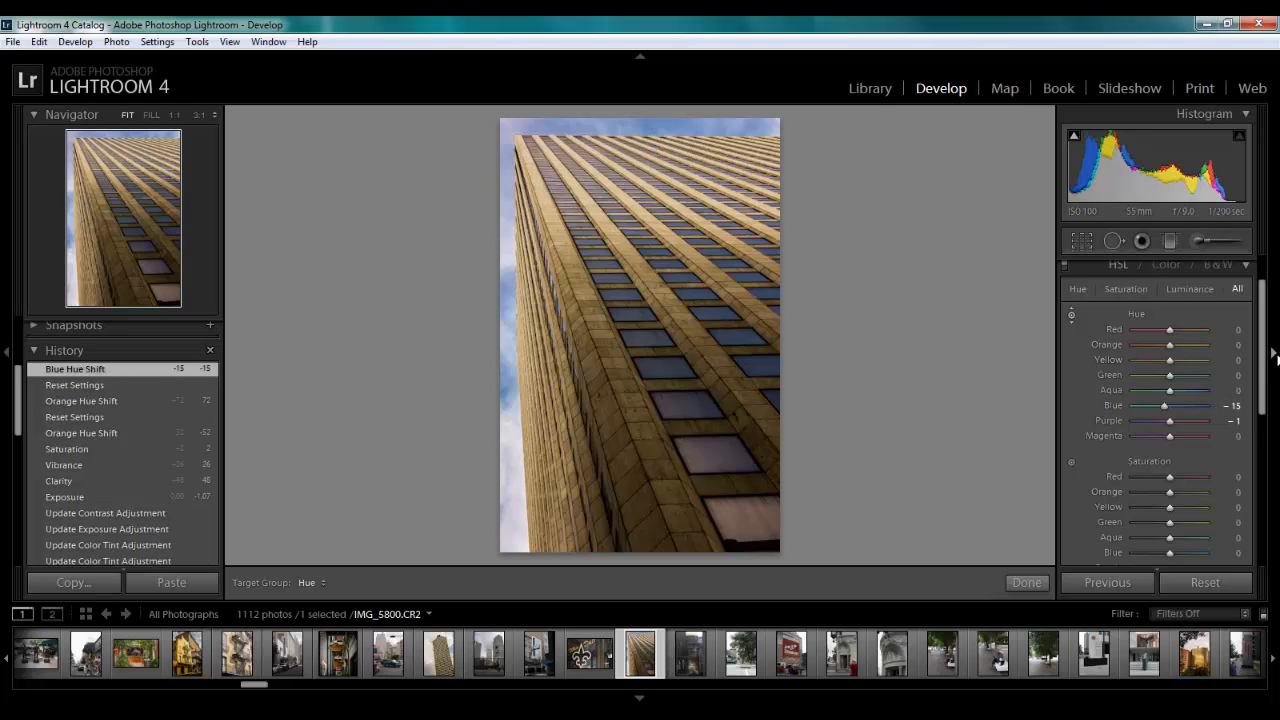
Raise the targeted Saturation to Orange +38 and Yellow +10 on the building and Blue +18 on the sky
{"action": "scroll", "coordinate": [1262, 360], "scroll_direction": "down", "scroll_amount": 3}
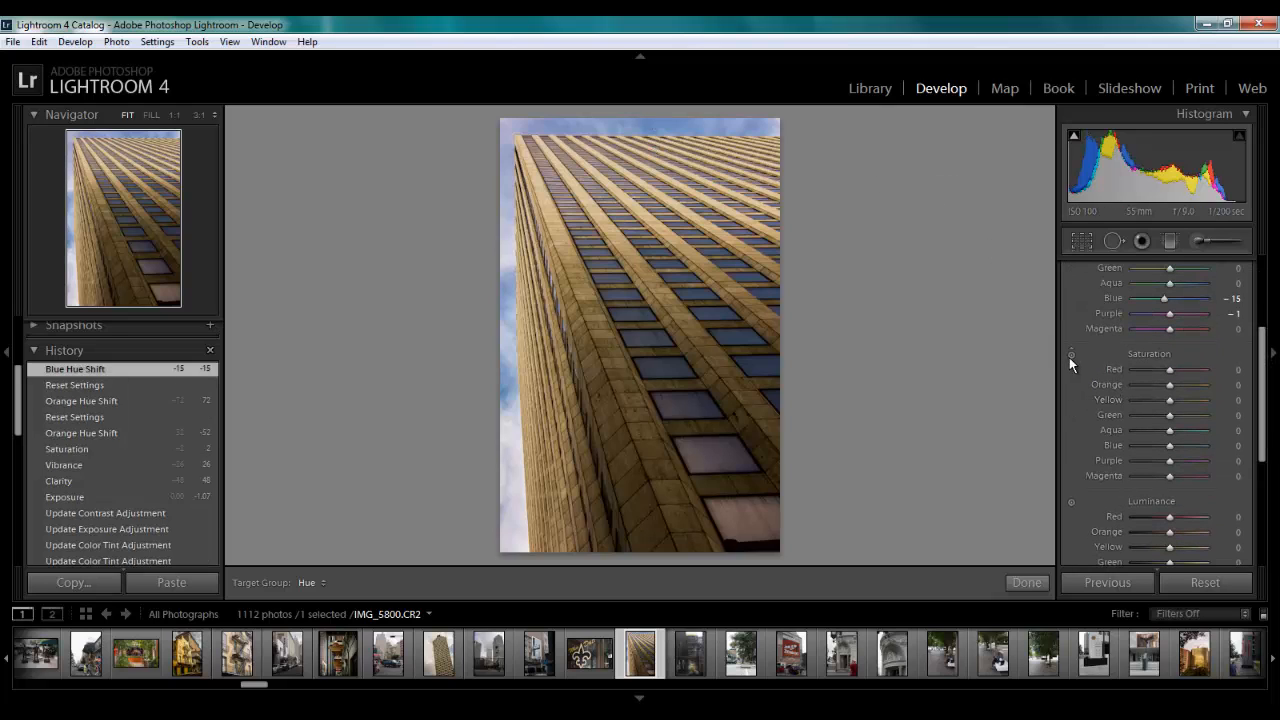
{"action": "left_click", "coordinate": [1071, 354]}
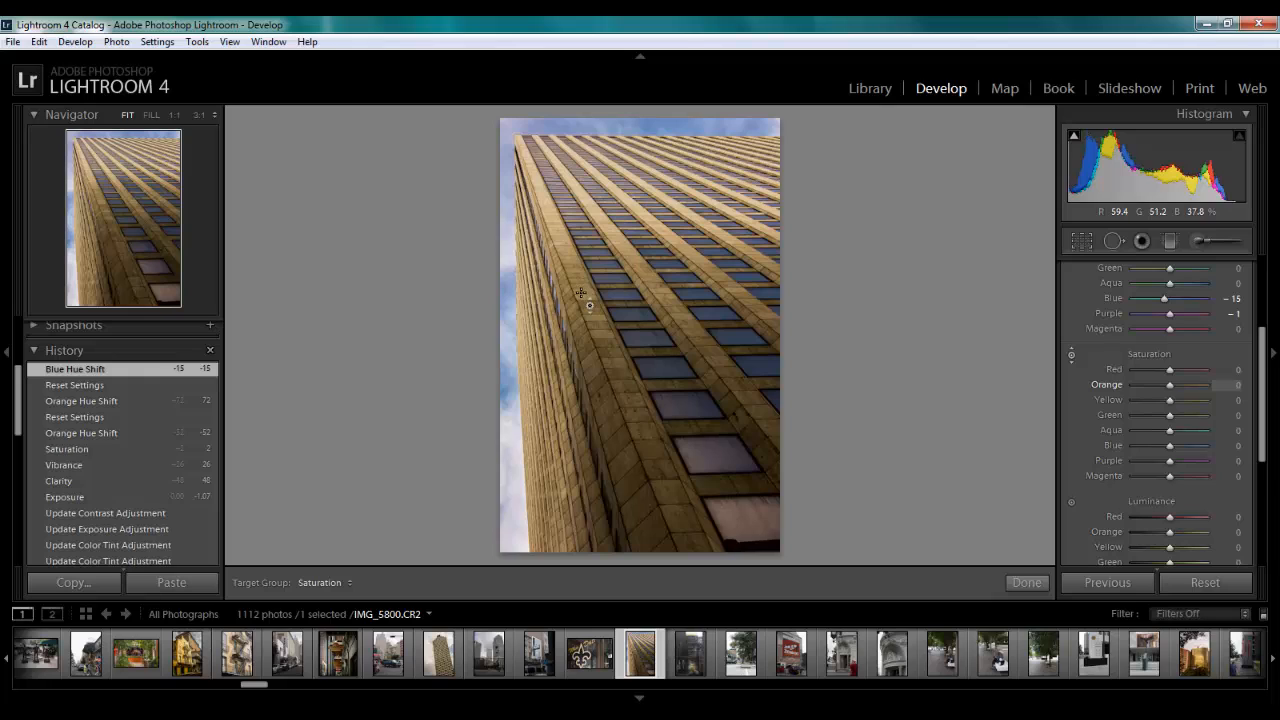
{"action": "left_click_drag", "start_coordinate": [580, 292], "coordinate": [581, 253]}
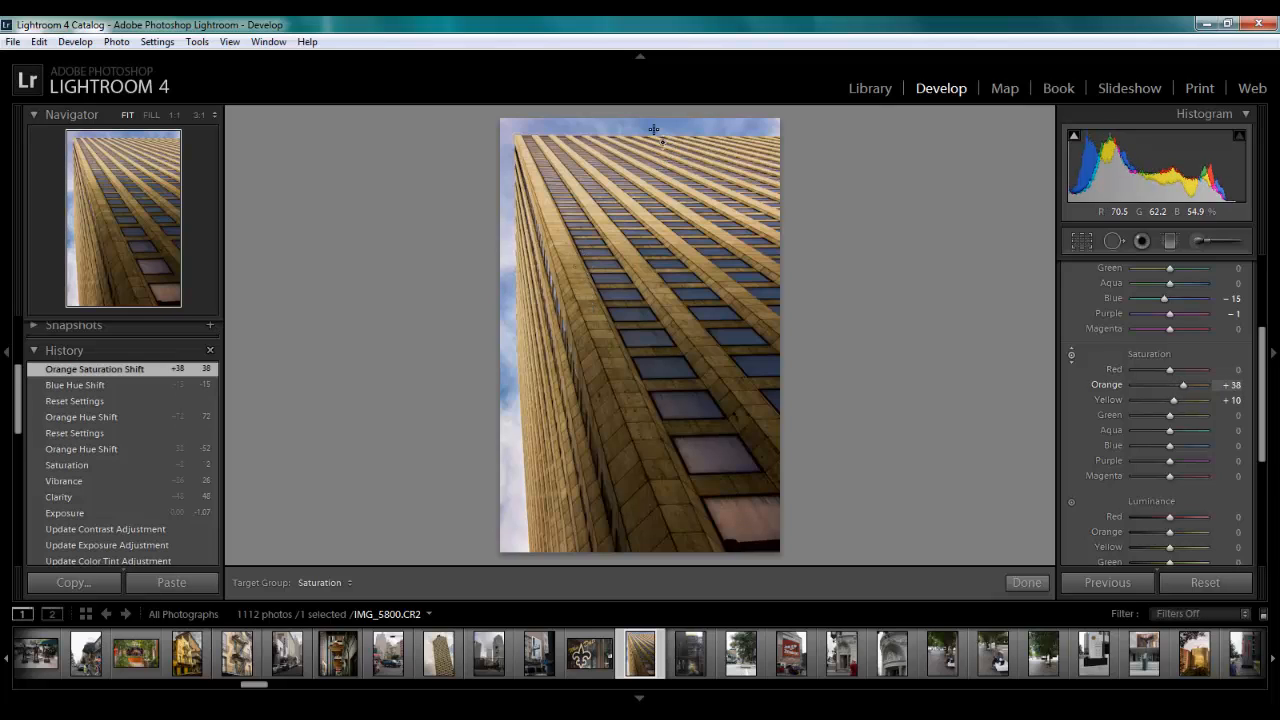
{"action": "left_click_drag", "start_coordinate": [651, 114], "coordinate": [651, 116]}
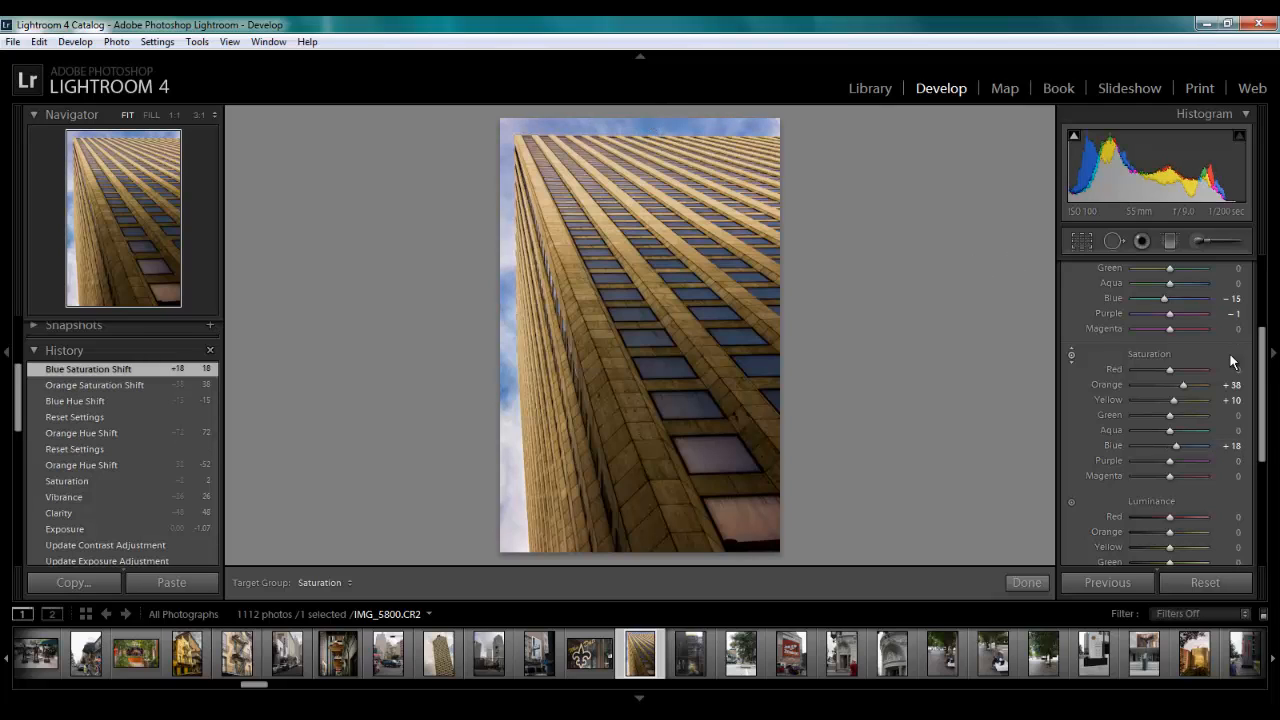
Raise the targeted Luminance to Orange +26 and Yellow +21 on the building and Blue +19 and Purple +2 on the sky
{"action": "scroll", "coordinate": [1263, 380], "scroll_direction": "down", "scroll_amount": 3}
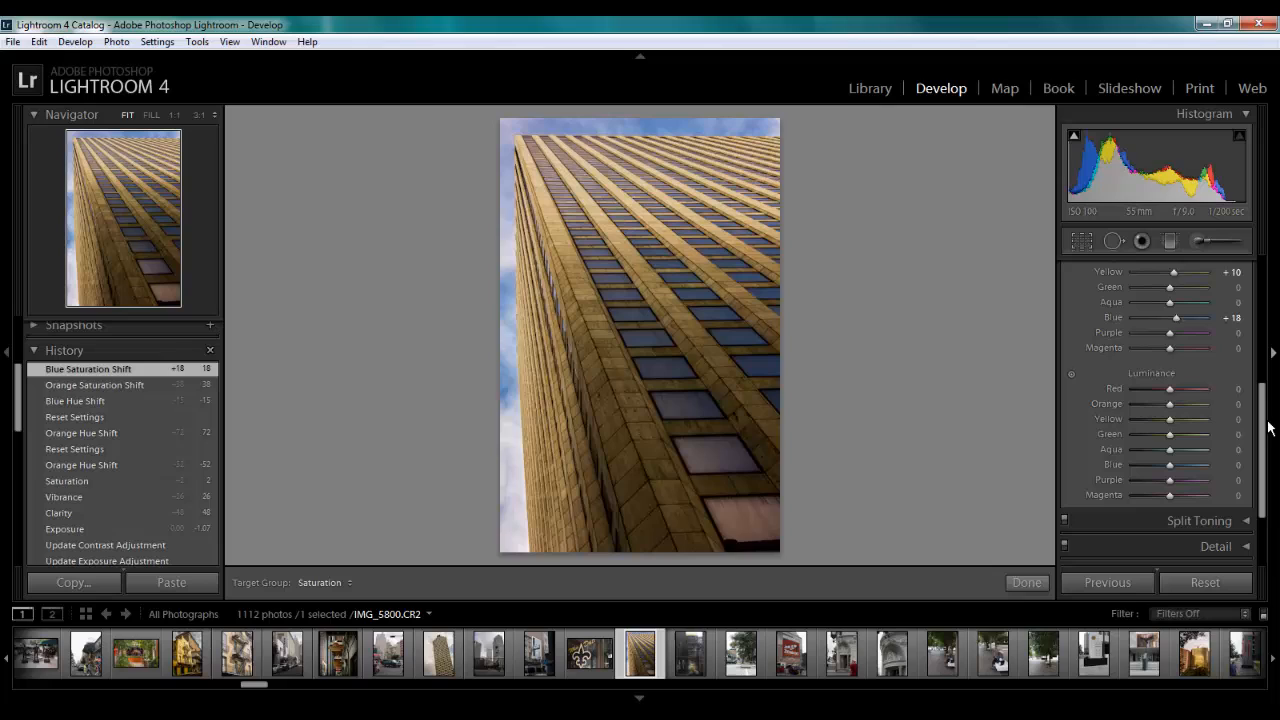
{"action": "left_click", "coordinate": [1070, 371]}
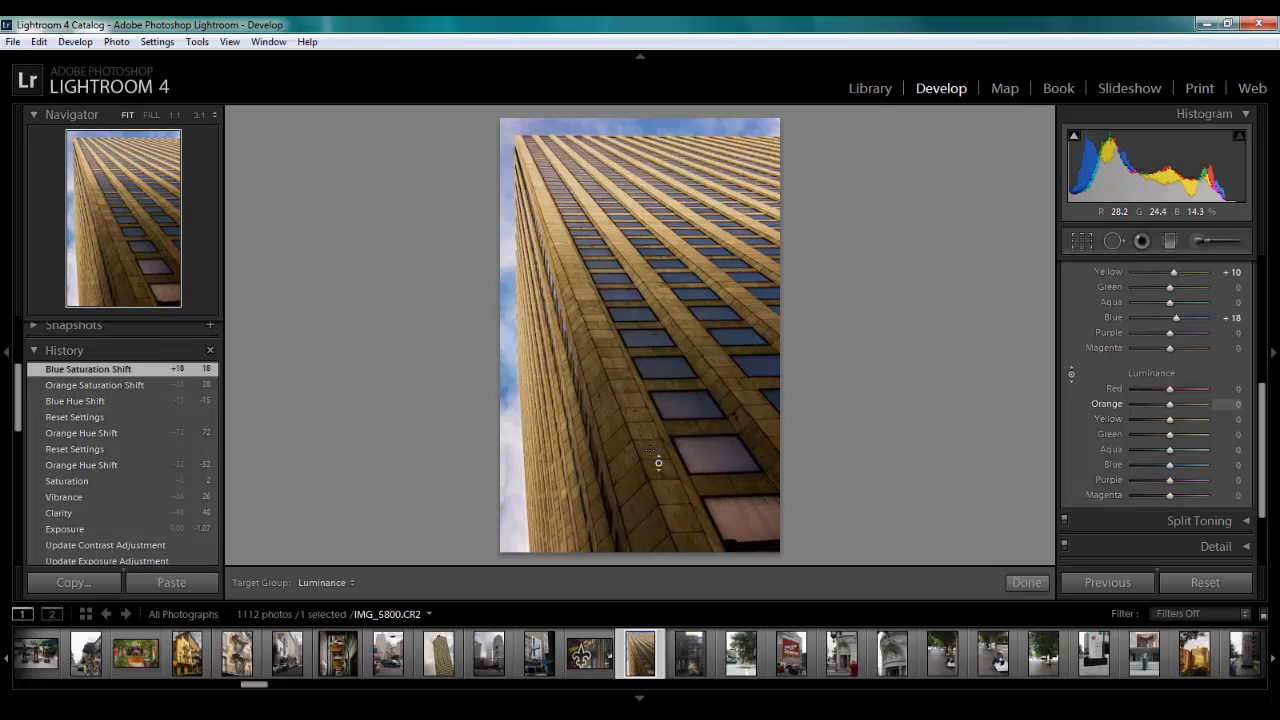
{"action": "left_click_drag", "start_coordinate": [658, 463], "coordinate": [656, 414]}
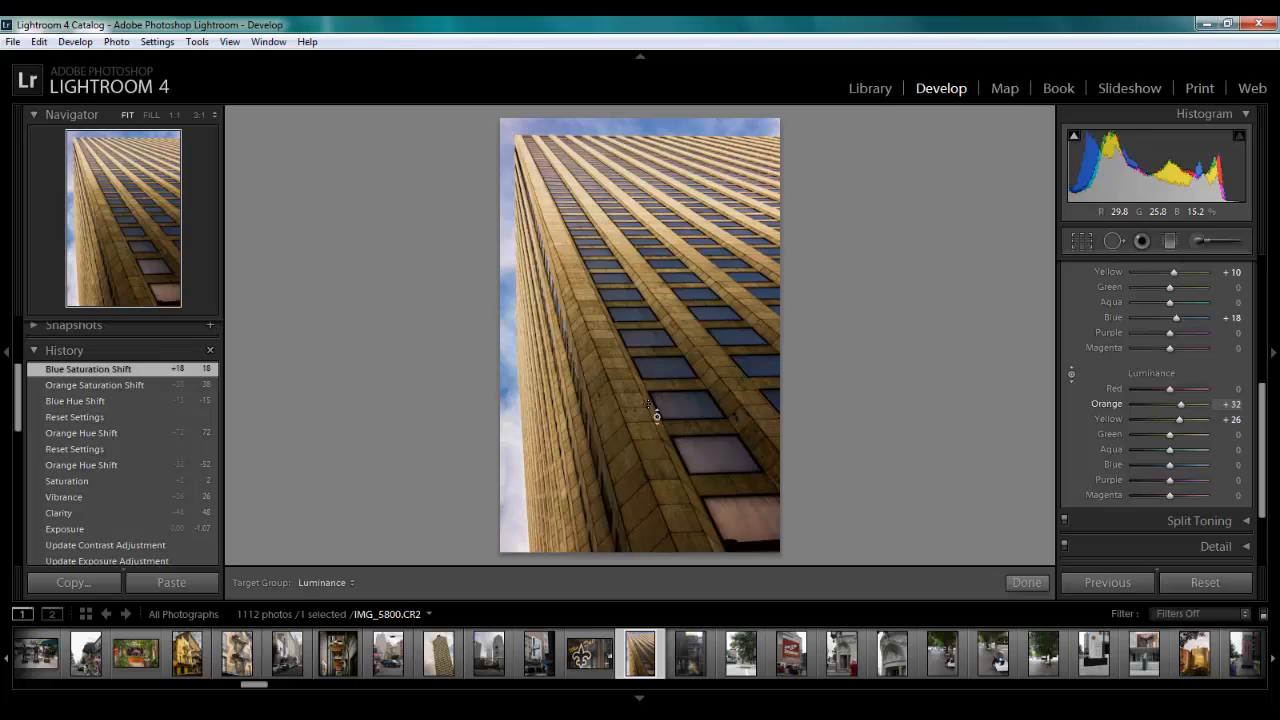
{"action": "left_click_drag", "start_coordinate": [648, 412], "coordinate": [648, 412]}
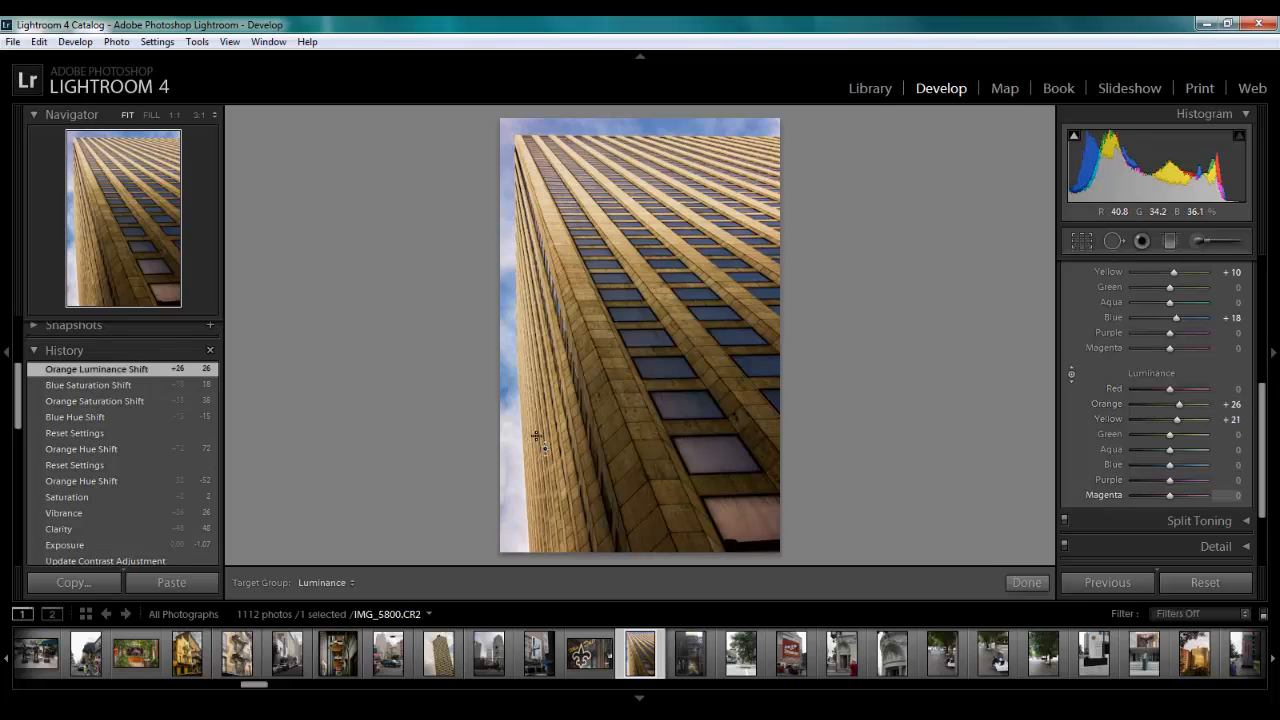
{"action": "left_click_drag", "start_coordinate": [640, 130], "coordinate": [646, 110]}
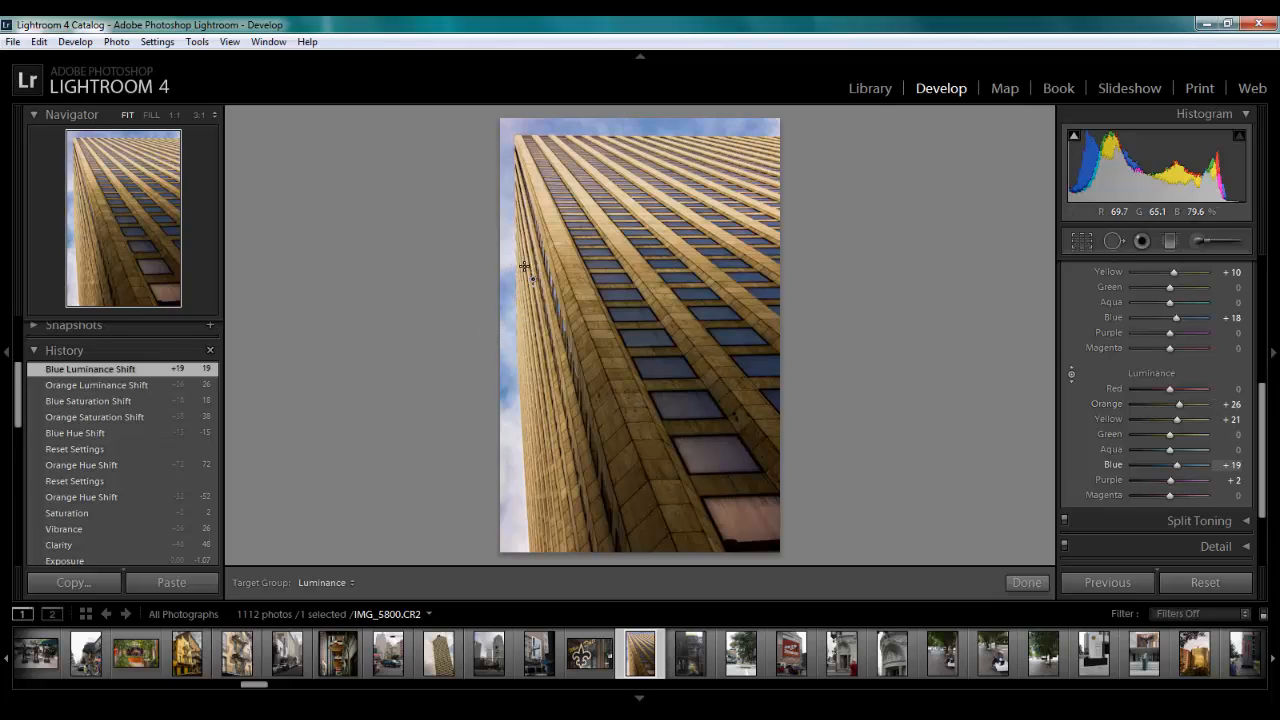
Prepare a new Adjustment Brush mask with the Custom effect, resetting its Exposure, Contrast, Clarity and Saturation to 0
{"action": "left_click", "coordinate": [1201, 243]}
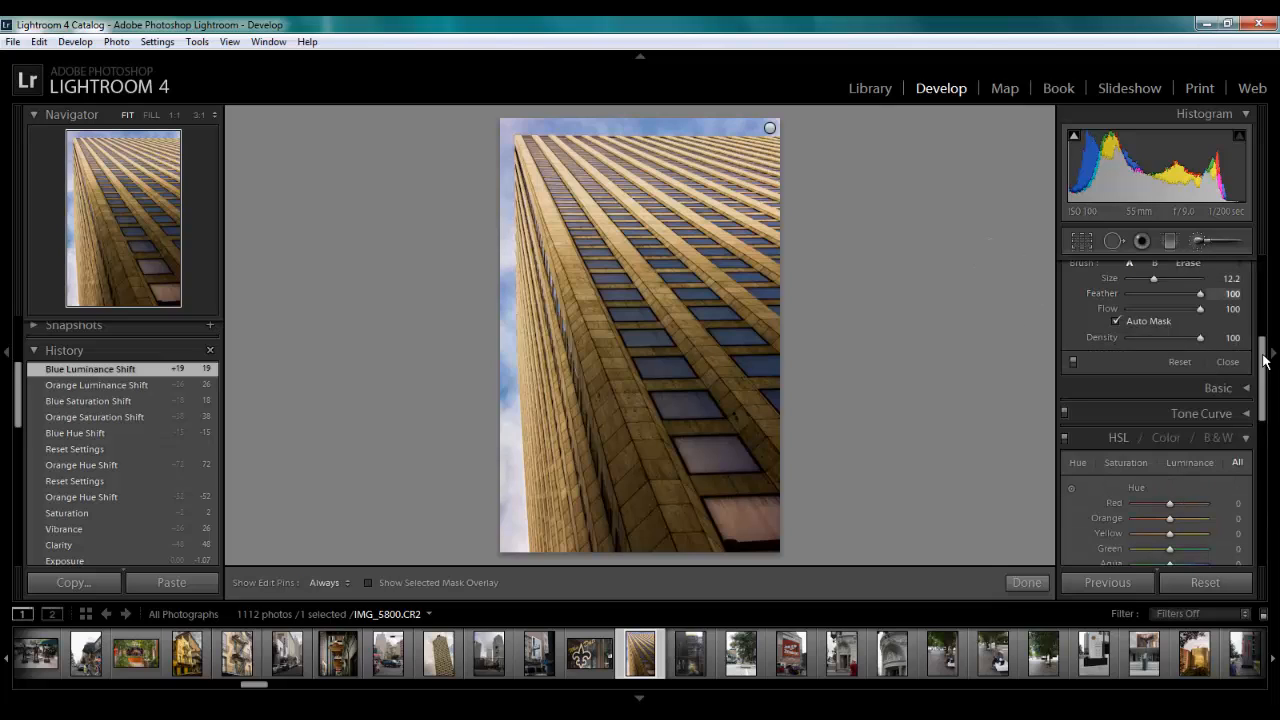
{"action": "left_click_drag", "start_coordinate": [1264, 360], "coordinate": [1260, 272]}
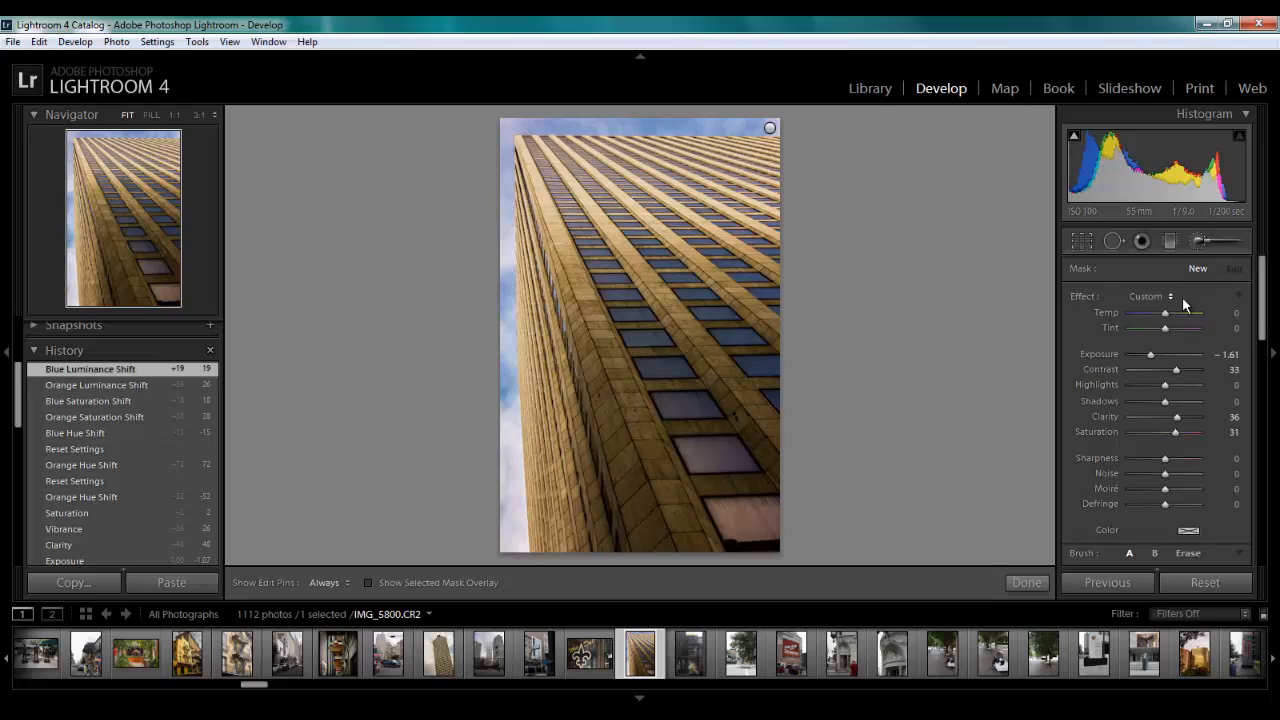
{"action": "left_click", "coordinate": [1151, 298]}
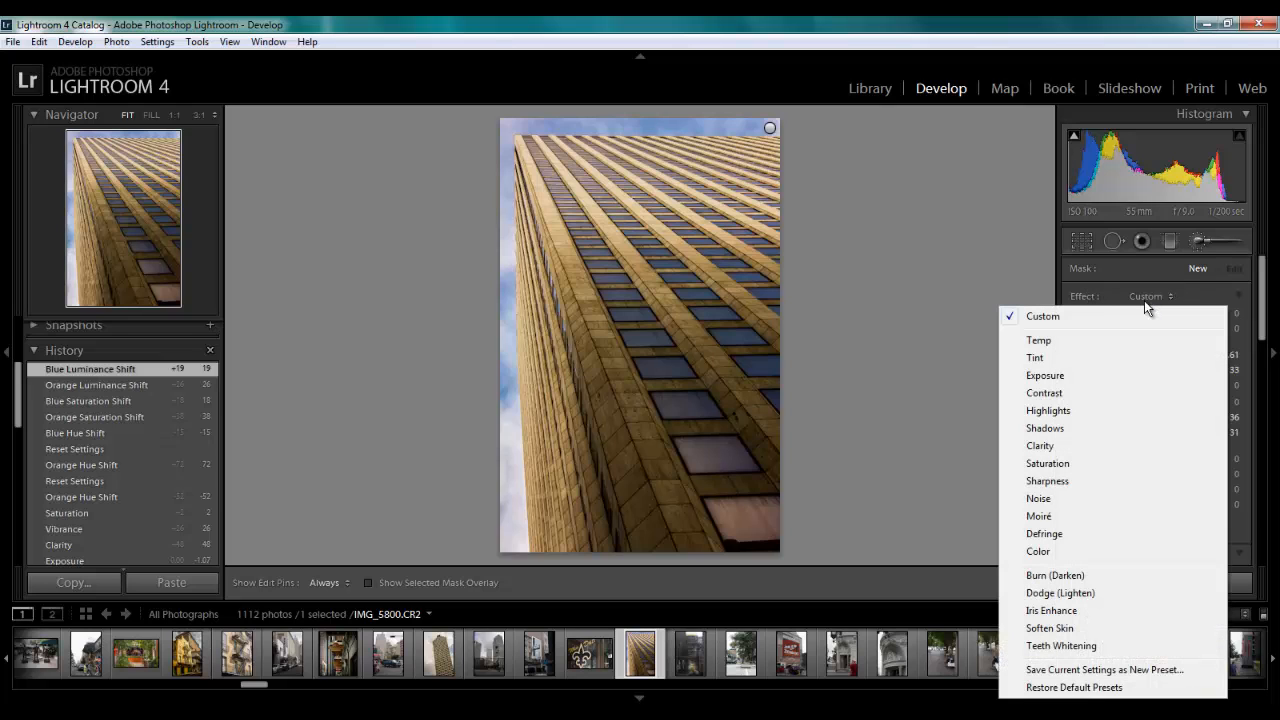
{"action": "left_click", "coordinate": [1060, 318]}
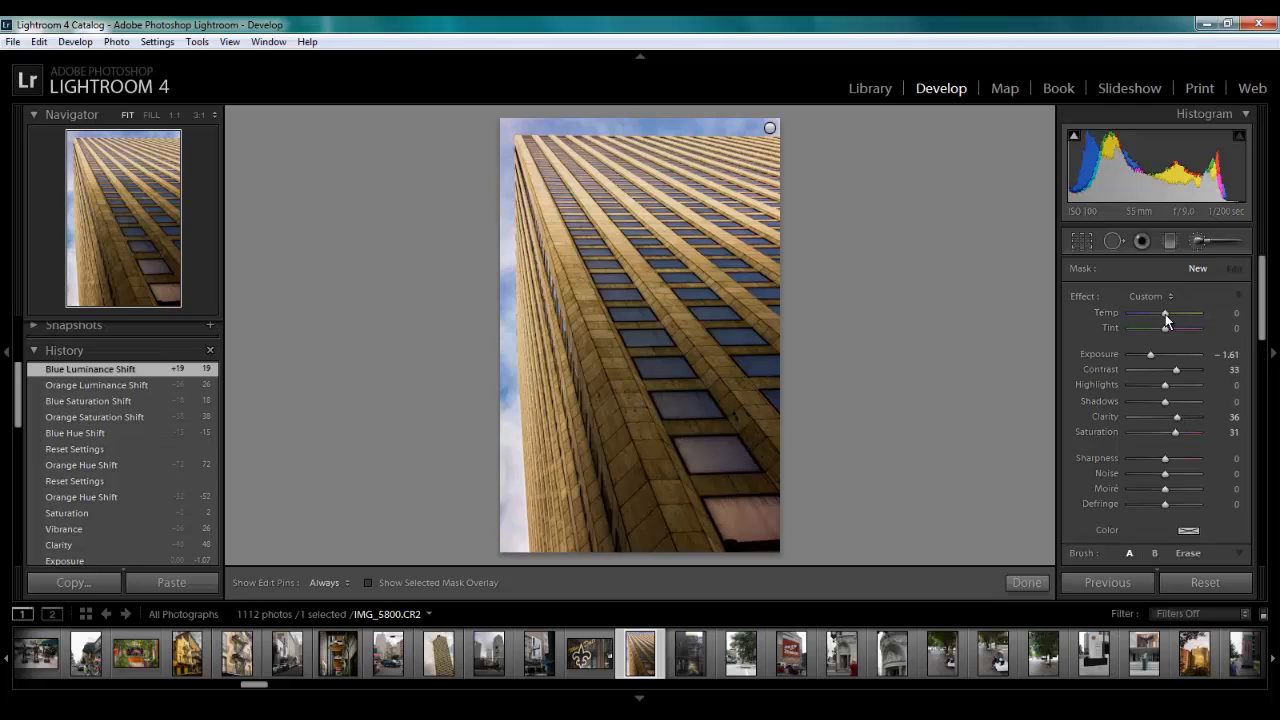
{"action": "double_click", "coordinate": [1177, 371]}
{"action": "double_click", "coordinate": [1176, 417]}
{"action": "double_click", "coordinate": [1176, 432]}
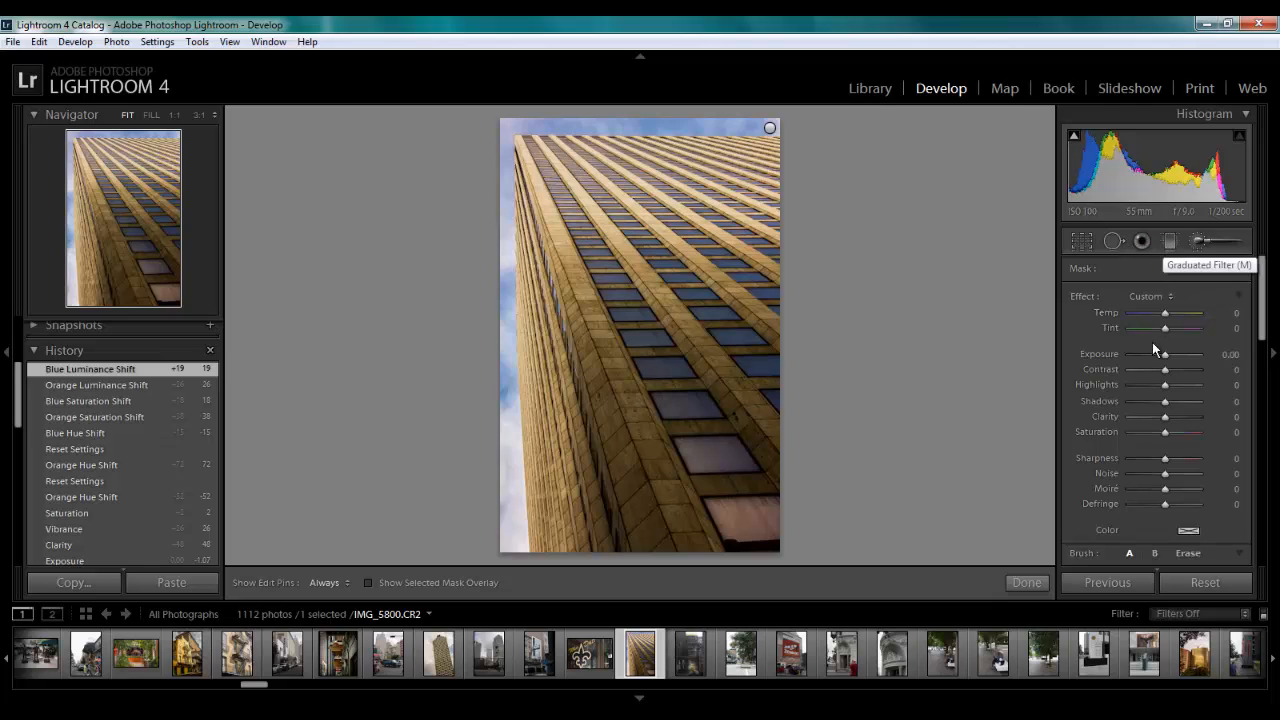
Paint over the building with the Adjustment Brush at Exposure 0.69 and brush size 30.4
{"action": "left_click_drag", "start_coordinate": [1169, 355], "coordinate": [1173, 364]}
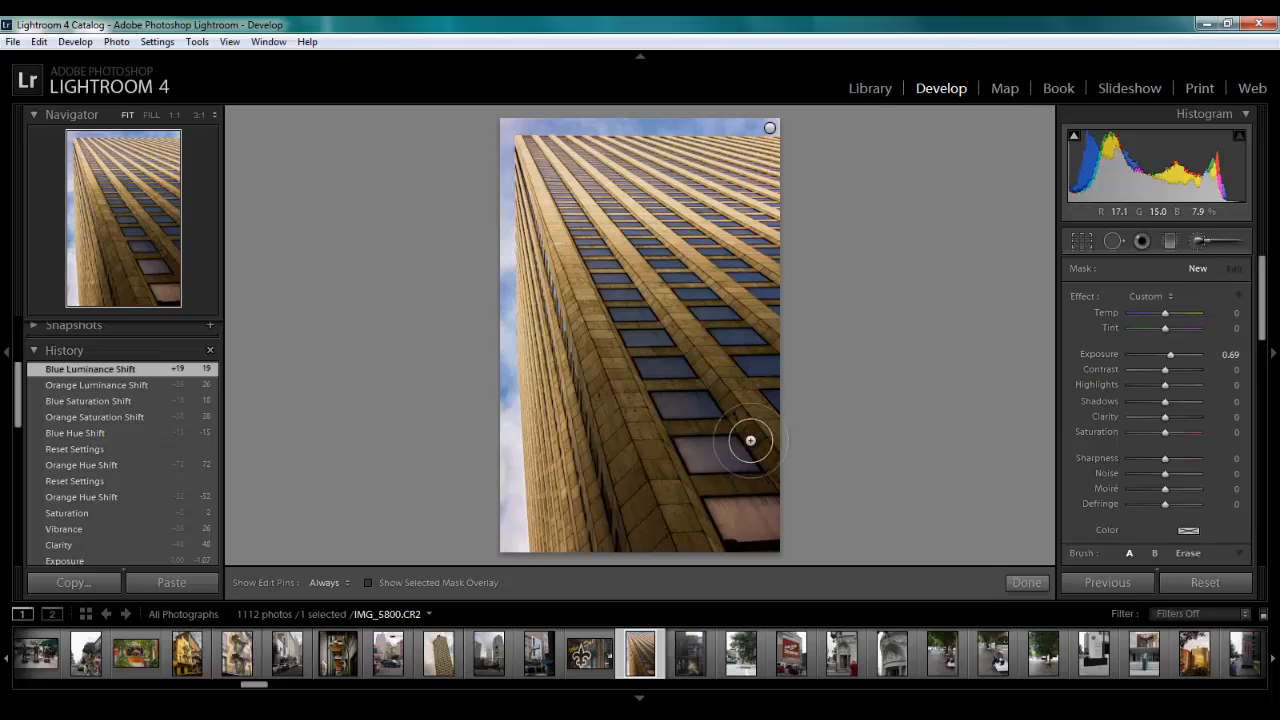
{"action": "scroll", "coordinate": [1263, 330], "scroll_direction": "down", "scroll_amount": 2}
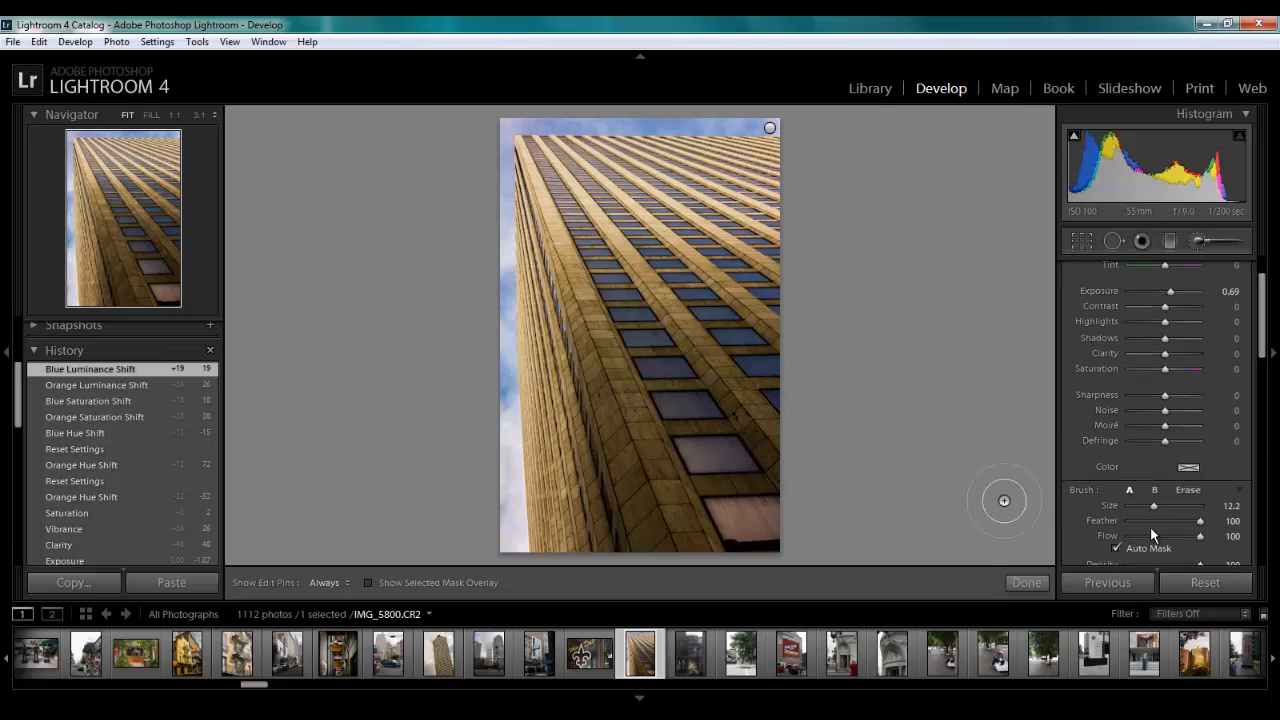
{"action": "left_click_drag", "start_coordinate": [1162, 508], "coordinate": [1169, 511]}
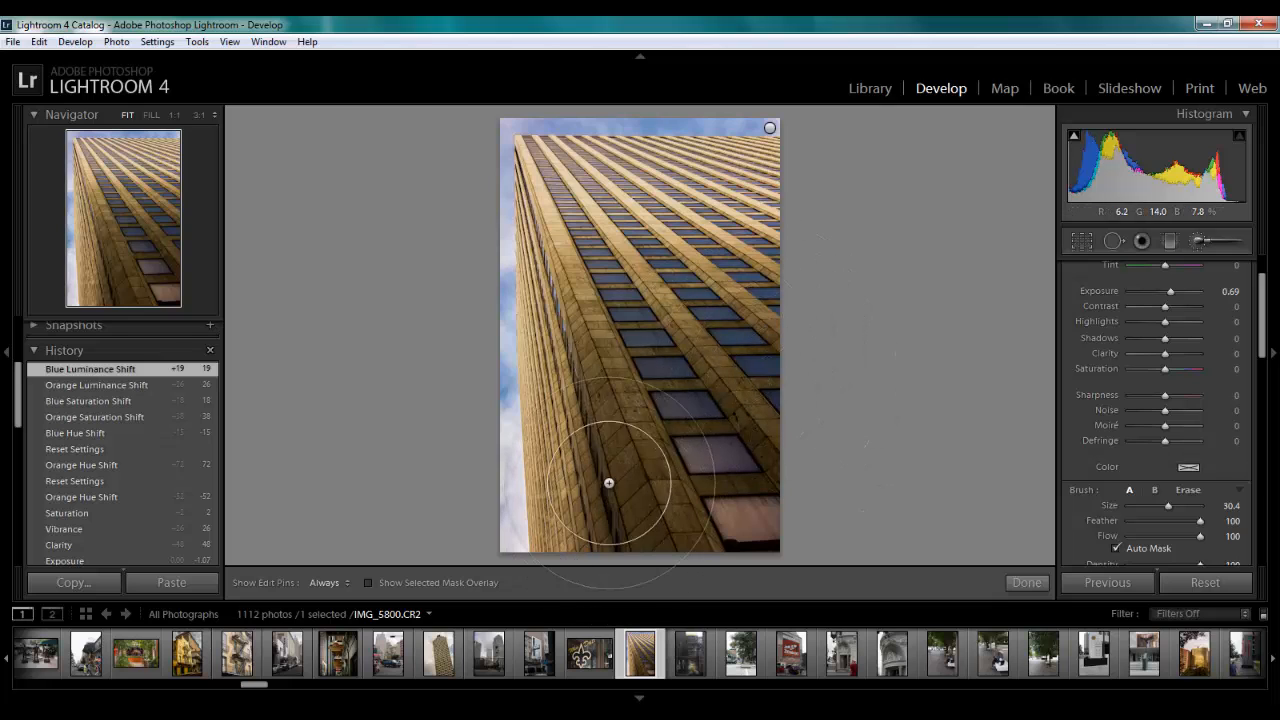
{"action": "mouse_move", "coordinate": [712, 460]}
{"action": "left_mouse_down"}
{"action": "mouse_move", "coordinate": [756, 524]}
{"action": "mouse_move", "coordinate": [763, 445]}
{"action": "mouse_move", "coordinate": [690, 470]}
{"action": "mouse_move", "coordinate": [660, 549]}
{"action": "mouse_move", "coordinate": [627, 513]}
{"action": "mouse_move", "coordinate": [581, 534]}
{"action": "mouse_move", "coordinate": [623, 400]}
{"action": "mouse_move", "coordinate": [605, 283]}
{"action": "mouse_move", "coordinate": [758, 287]}
{"action": "mouse_move", "coordinate": [758, 346]}
{"action": "mouse_move", "coordinate": [723, 368]}
{"action": "mouse_move", "coordinate": [666, 375]}
{"action": "mouse_move", "coordinate": [635, 361]}
{"action": "mouse_move", "coordinate": [590, 495]}
{"action": "mouse_move", "coordinate": [625, 506]}
{"action": "mouse_move", "coordinate": [680, 495]}
{"action": "mouse_move", "coordinate": [625, 458]}
{"action": "mouse_move", "coordinate": [769, 494]}
{"action": "mouse_move", "coordinate": [779, 440]}
{"action": "mouse_move", "coordinate": [710, 430]}
{"action": "left_mouse_up"}
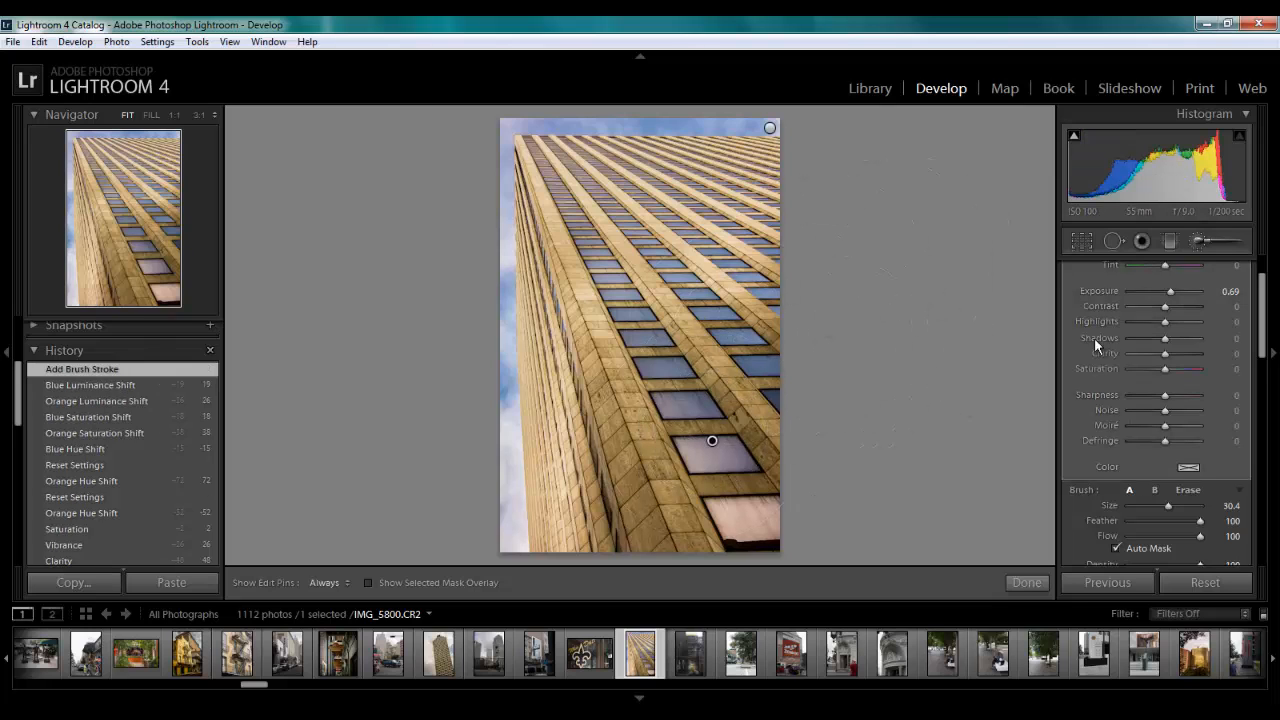
Set the painted building adjustment's Exposure to 0.41 and finish the brush adjustment
{"action": "left_click_drag", "start_coordinate": [1171, 298], "coordinate": [1168, 298]}
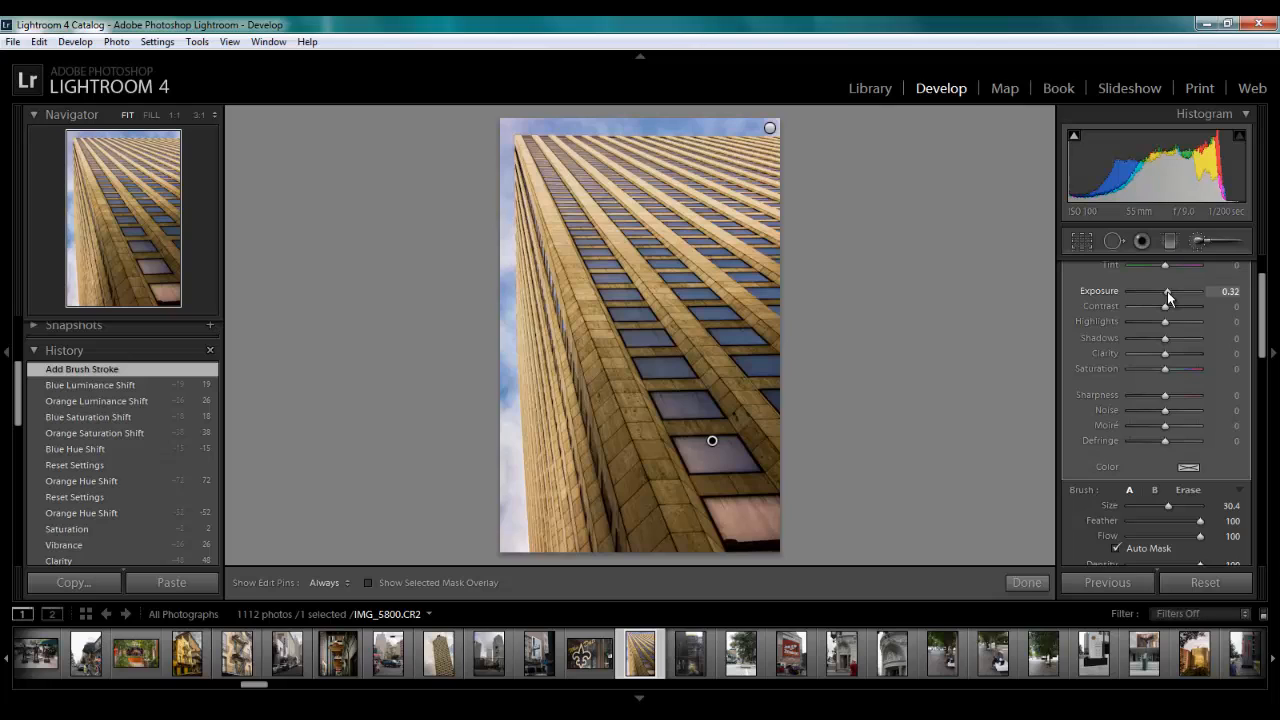
{"action": "double_click", "coordinate": [1167, 291]}
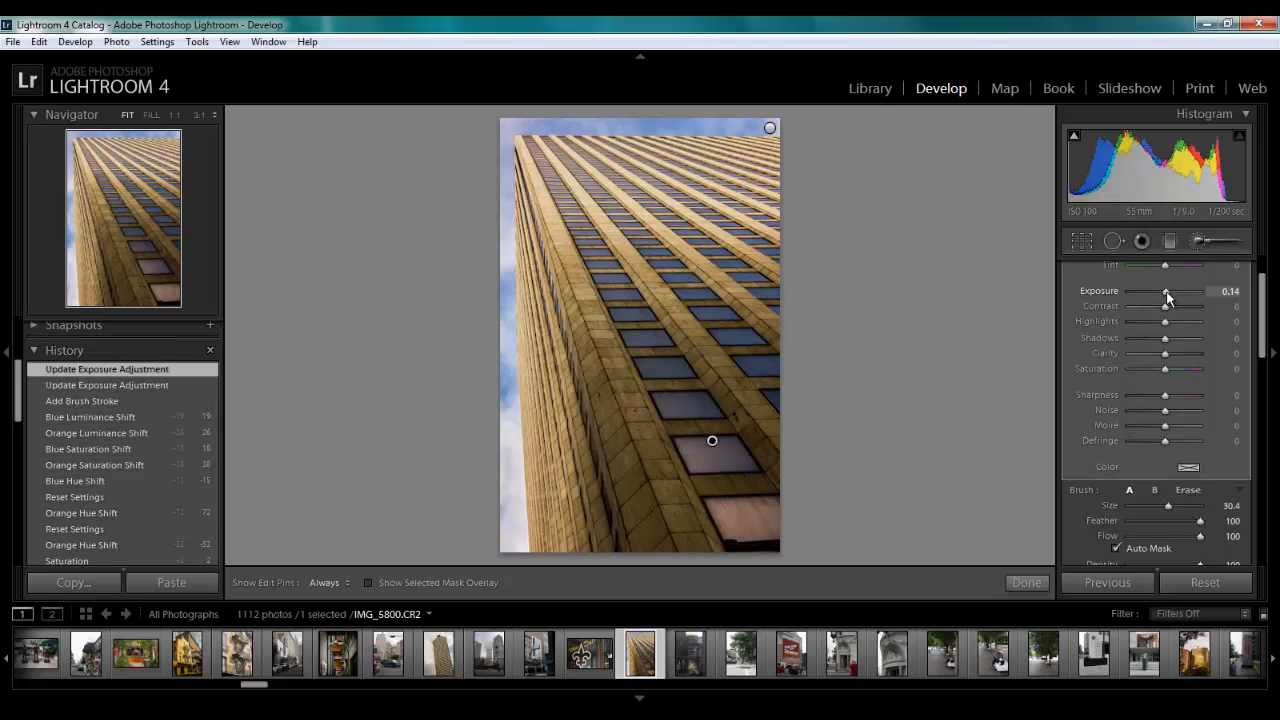
{"action": "left_click_drag", "start_coordinate": [1168, 291], "coordinate": [1170, 292]}
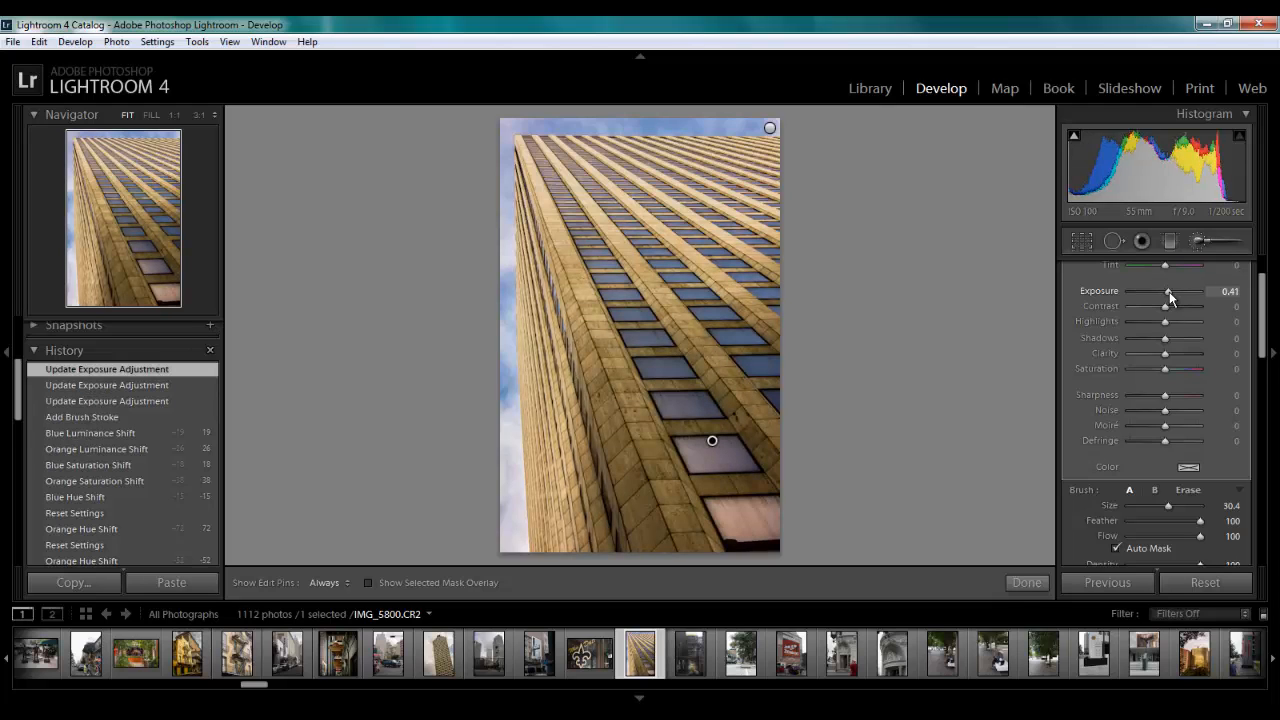
{"action": "left_click", "coordinate": [1031, 580]}
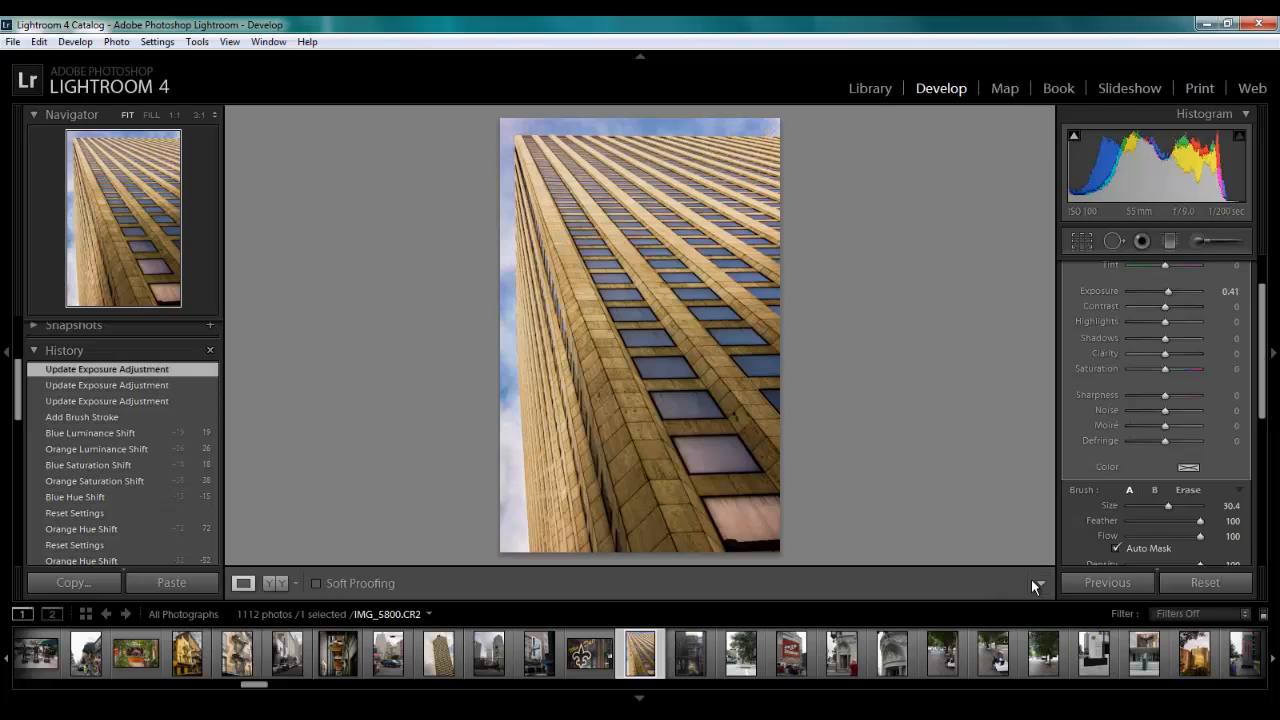
{"action": "scroll", "coordinate": [1200, 420], "scroll_direction": "down", "scroll_amount": 6}
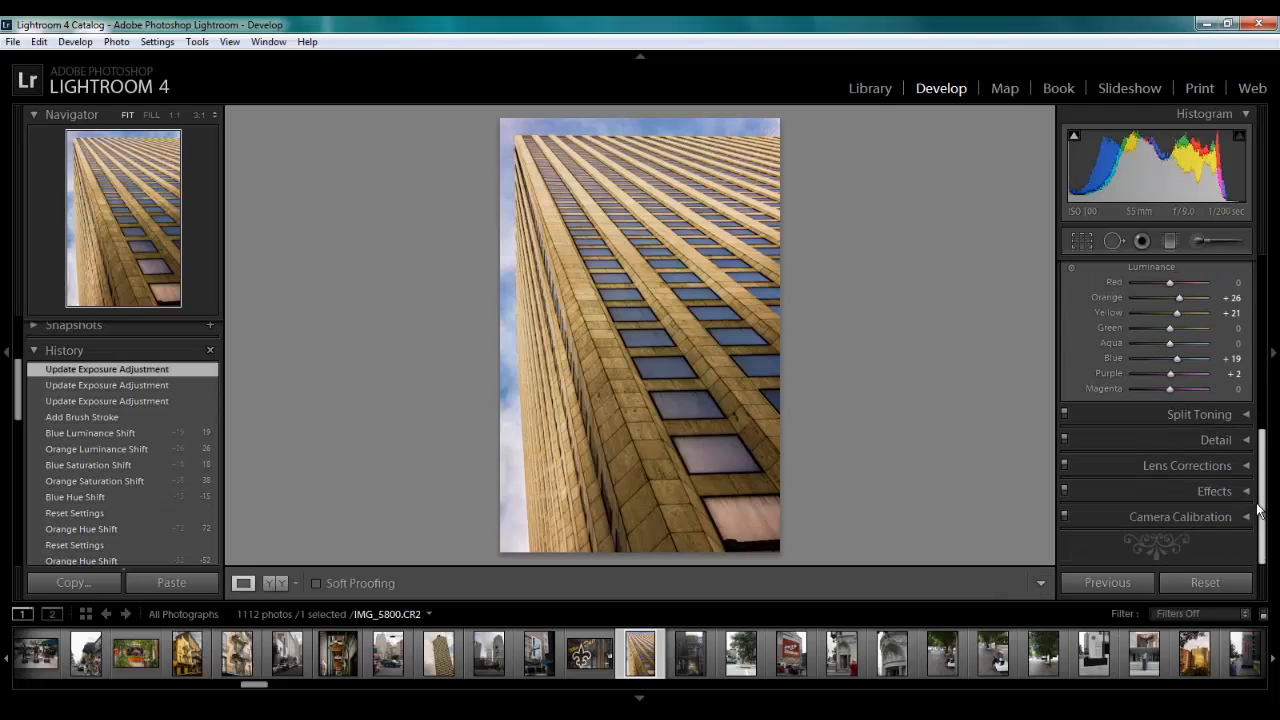
Set the Noise Reduction Luminance to 44 in the photo's Detail settings
{"action": "left_click", "coordinate": [1249, 442]}
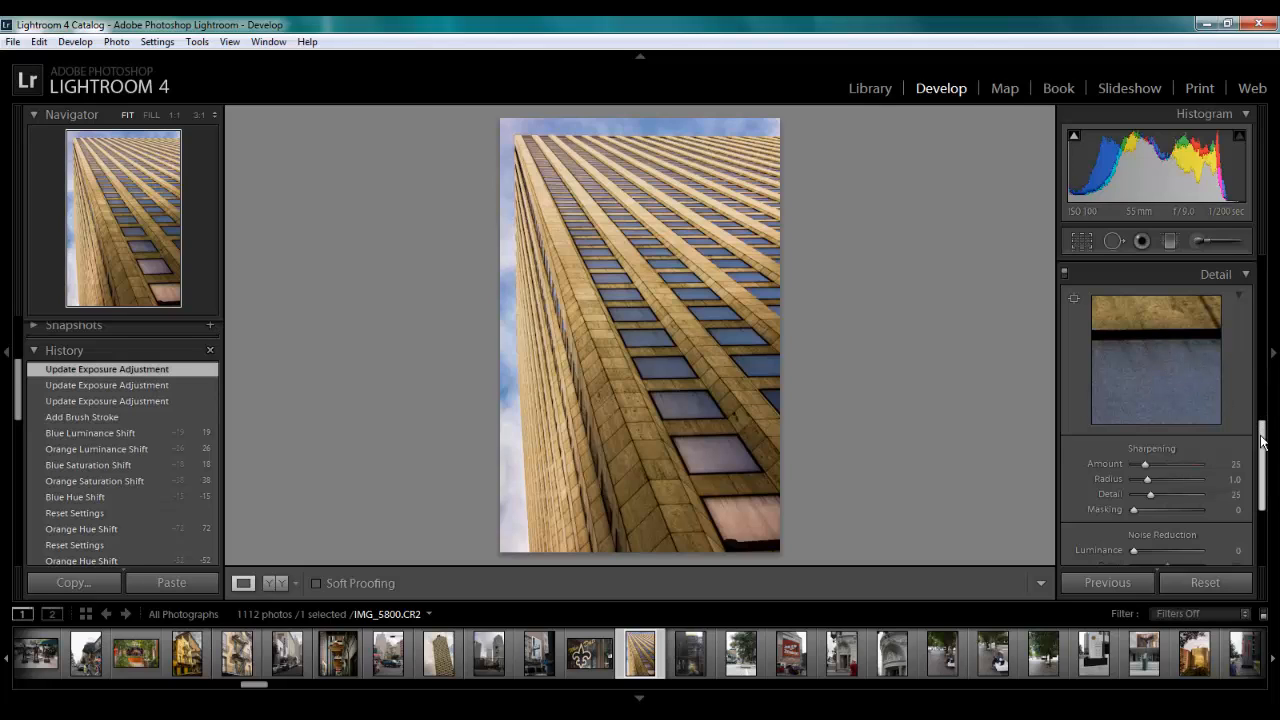
{"action": "scroll", "coordinate": [1170, 460], "scroll_direction": "down", "scroll_amount": 1}
{"action": "left_click_drag", "start_coordinate": [1136, 524], "coordinate": [1150, 526]}
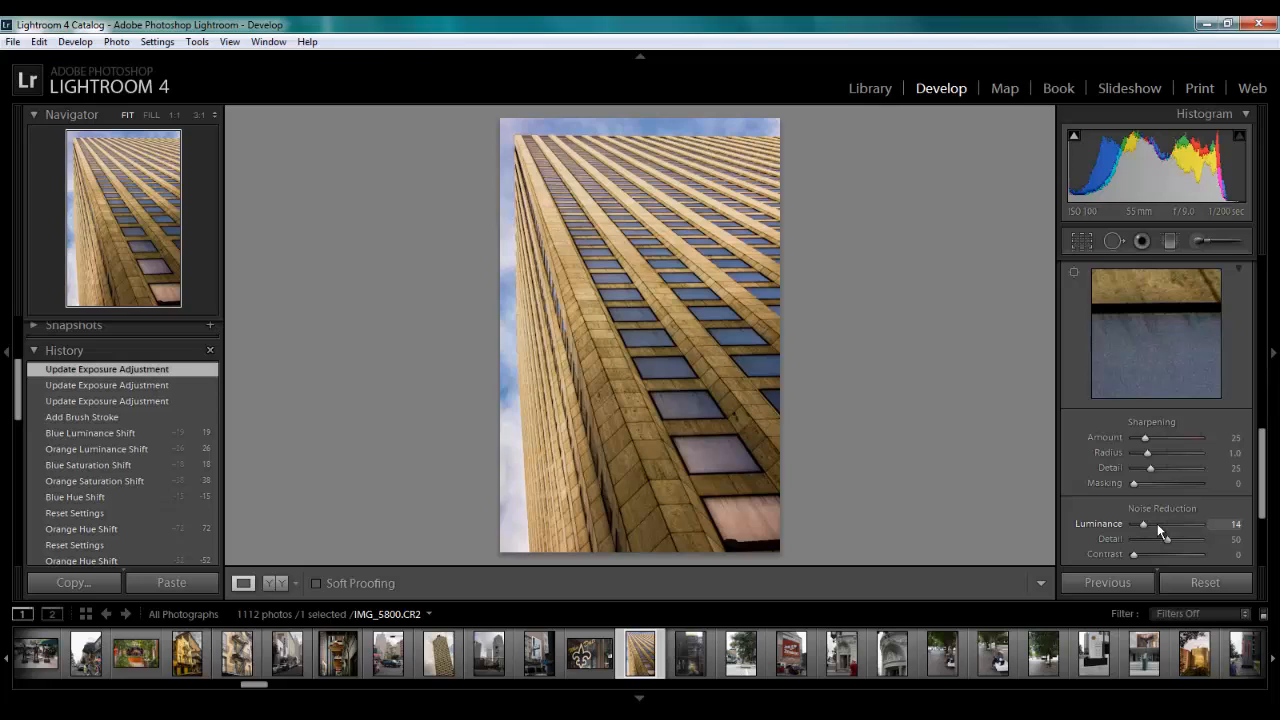
{"action": "left_click", "coordinate": [1157, 524]}
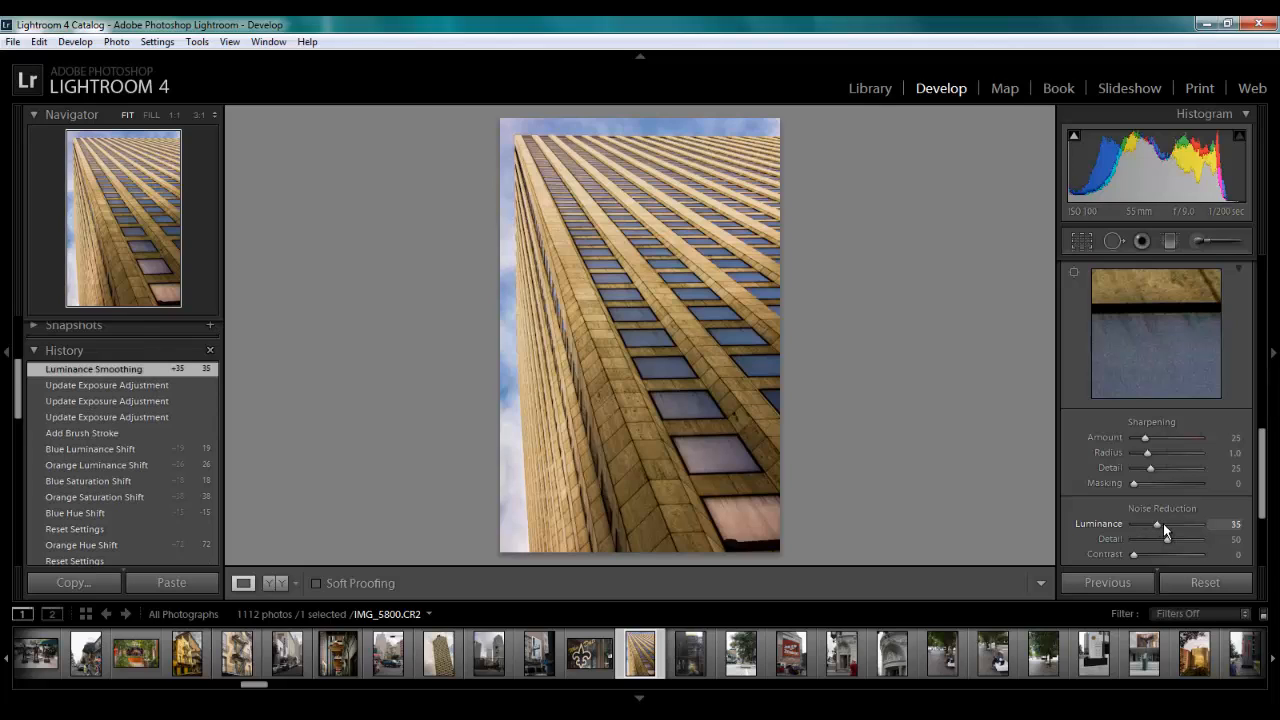
{"action": "left_click", "coordinate": [1163, 523]}
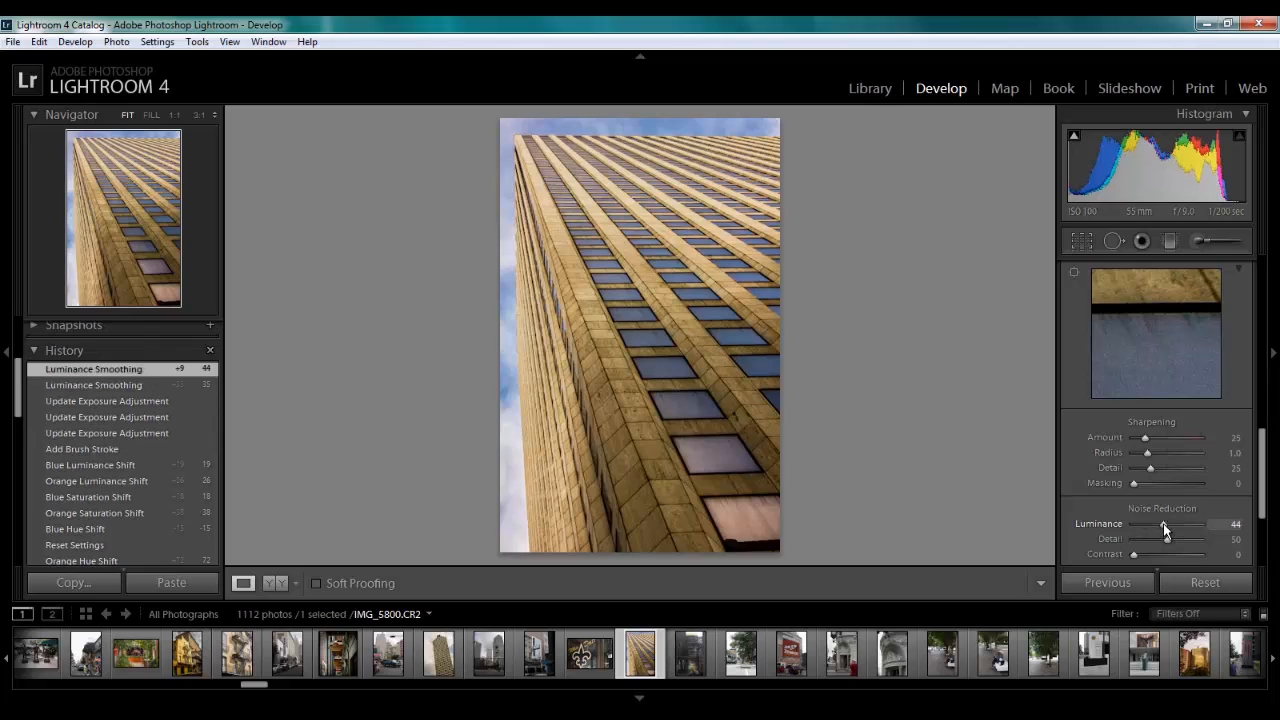
Adjust the Sharpening Amount through stronger settings and settle on 43
{"action": "left_click", "coordinate": [1158, 438]}
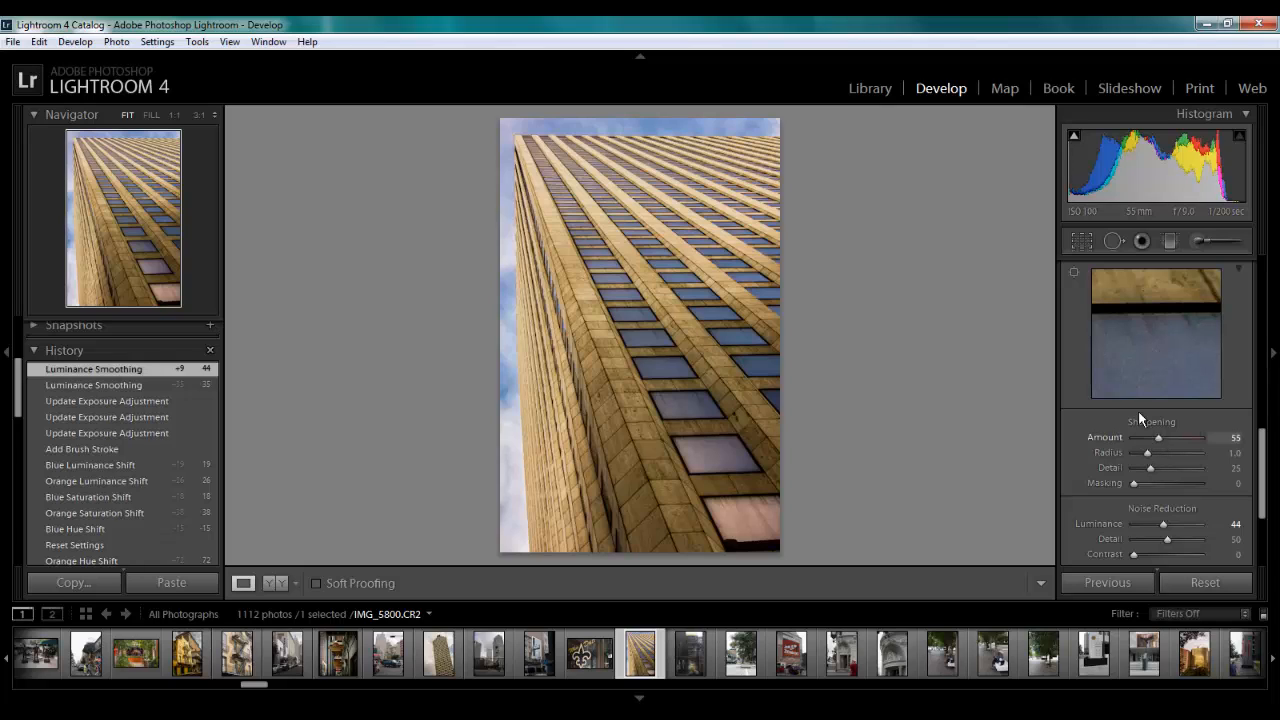
{"action": "left_click_drag", "start_coordinate": [1157, 437], "coordinate": [1164, 438]}
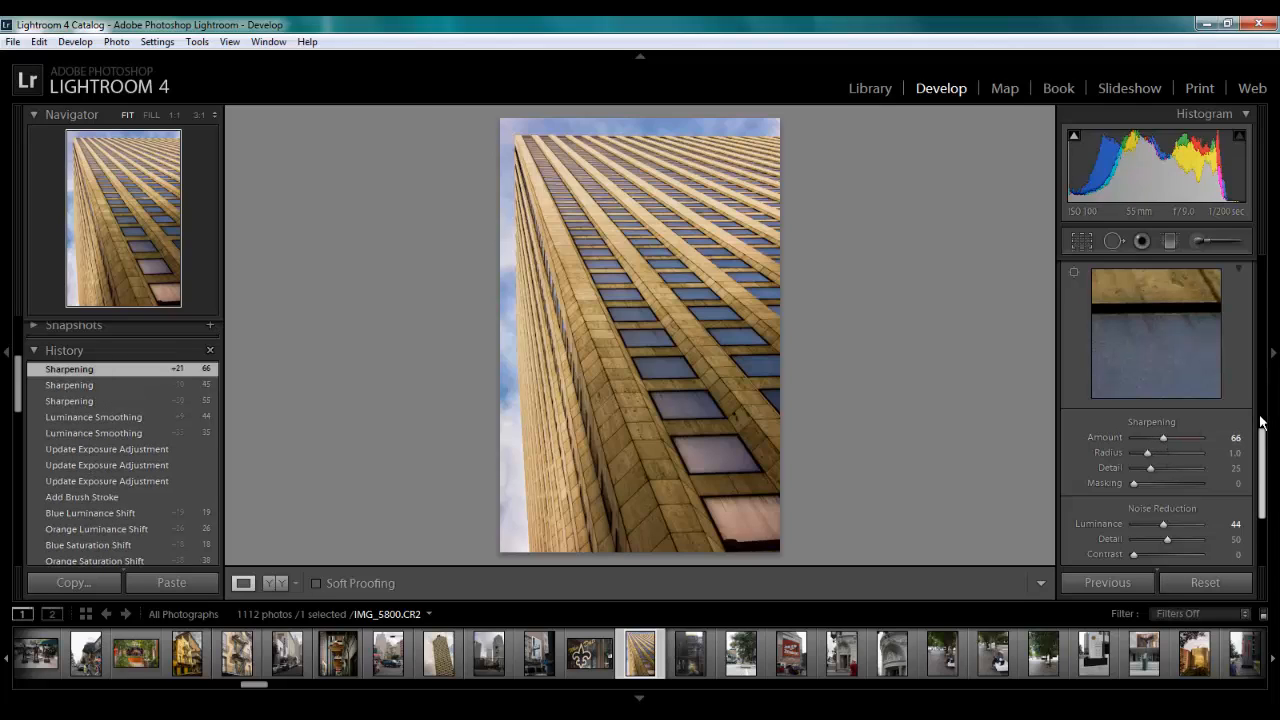
{"action": "left_click_drag", "start_coordinate": [1162, 440], "coordinate": [1151, 440]}
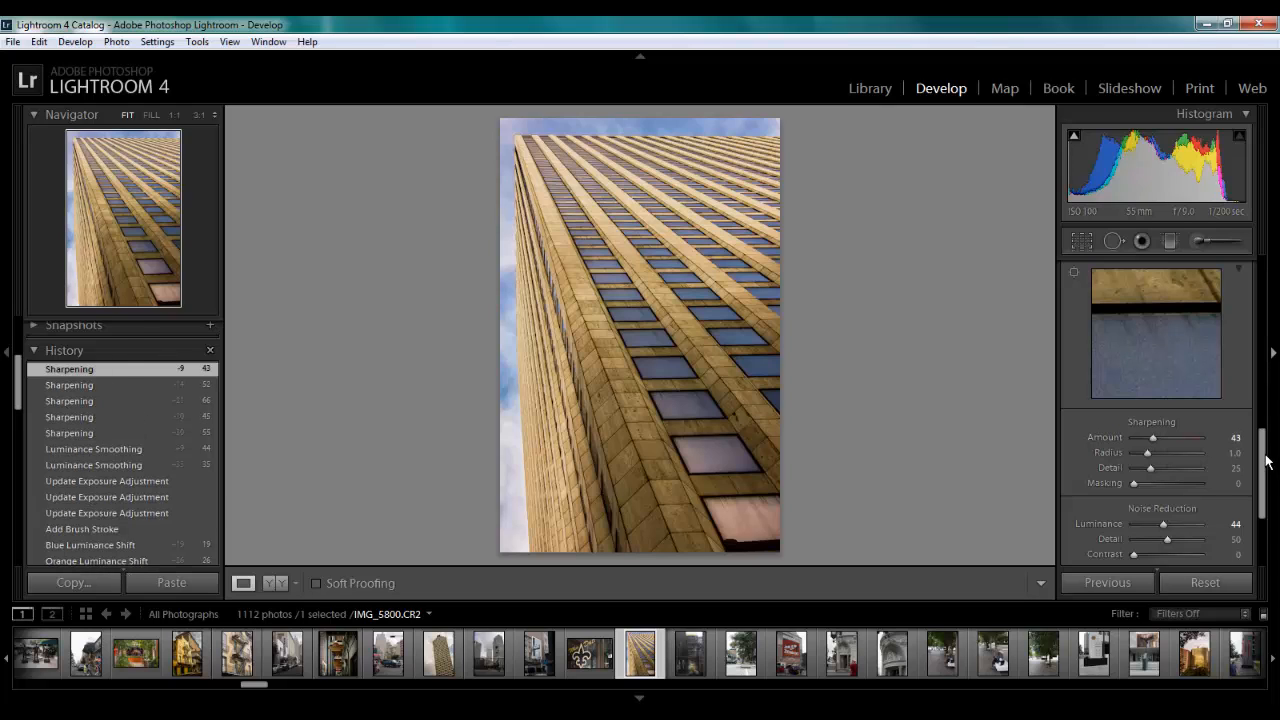
Lower the photo's overall Exposure to −1.31 in the Basic adjustments
{"action": "left_click_drag", "start_coordinate": [1266, 460], "coordinate": [1263, 288]}
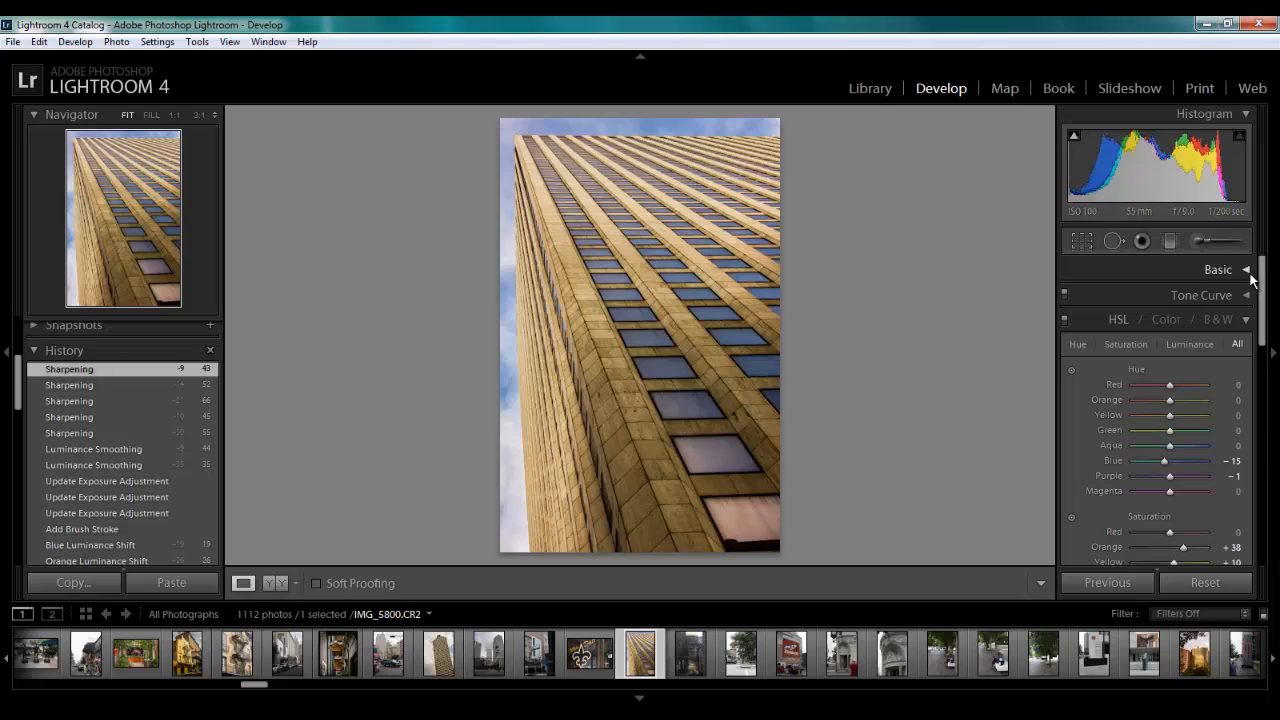
{"action": "left_click", "coordinate": [1250, 275]}
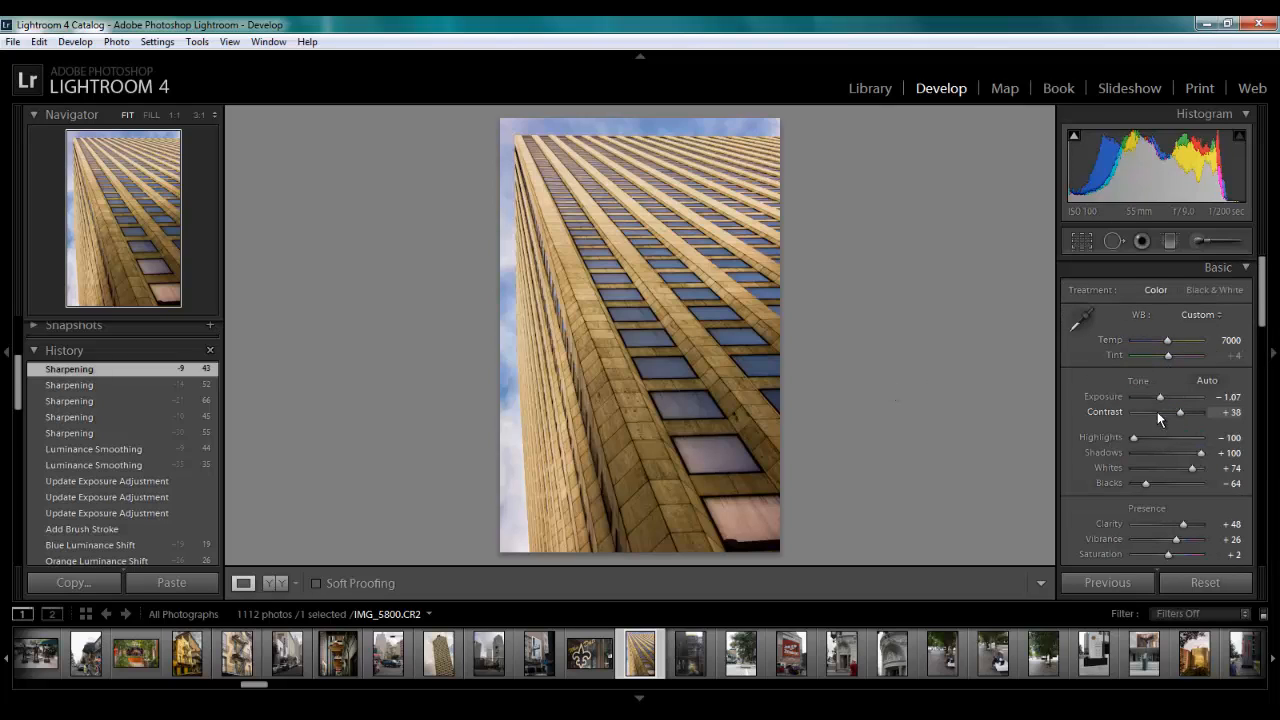
{"action": "left_click_drag", "start_coordinate": [1161, 403], "coordinate": [1160, 403]}
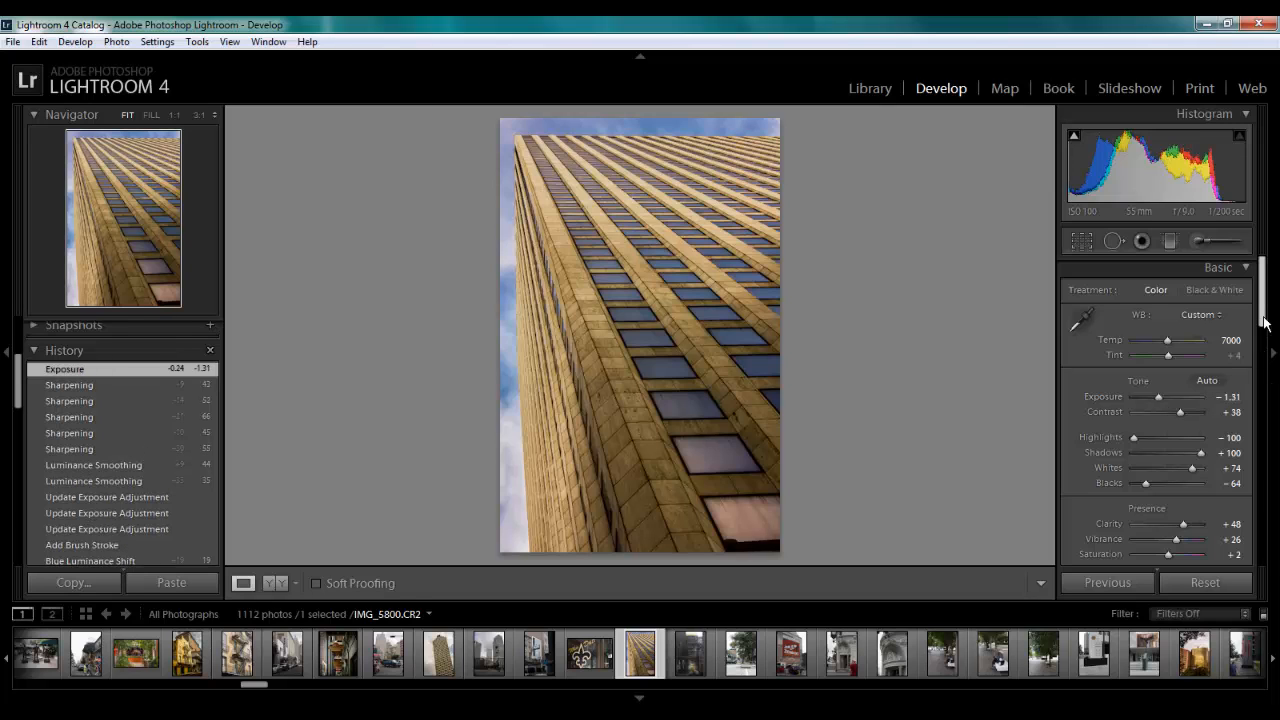
Try a Highlight Priority post-crop vignette with Amount −10, and reset the Amount to 0
{"action": "left_click_drag", "start_coordinate": [1263, 317], "coordinate": [1264, 379]}
{"action": "left_click", "coordinate": [1247, 347]}
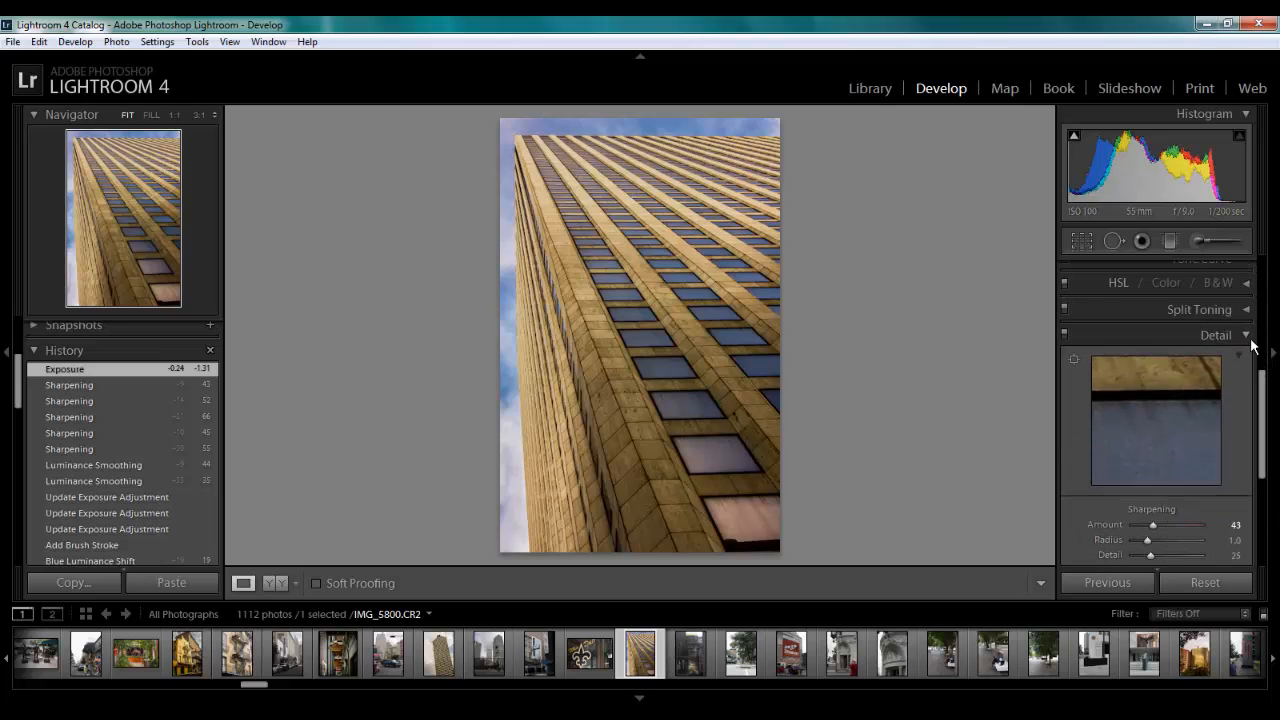
{"action": "left_click", "coordinate": [1249, 338]}
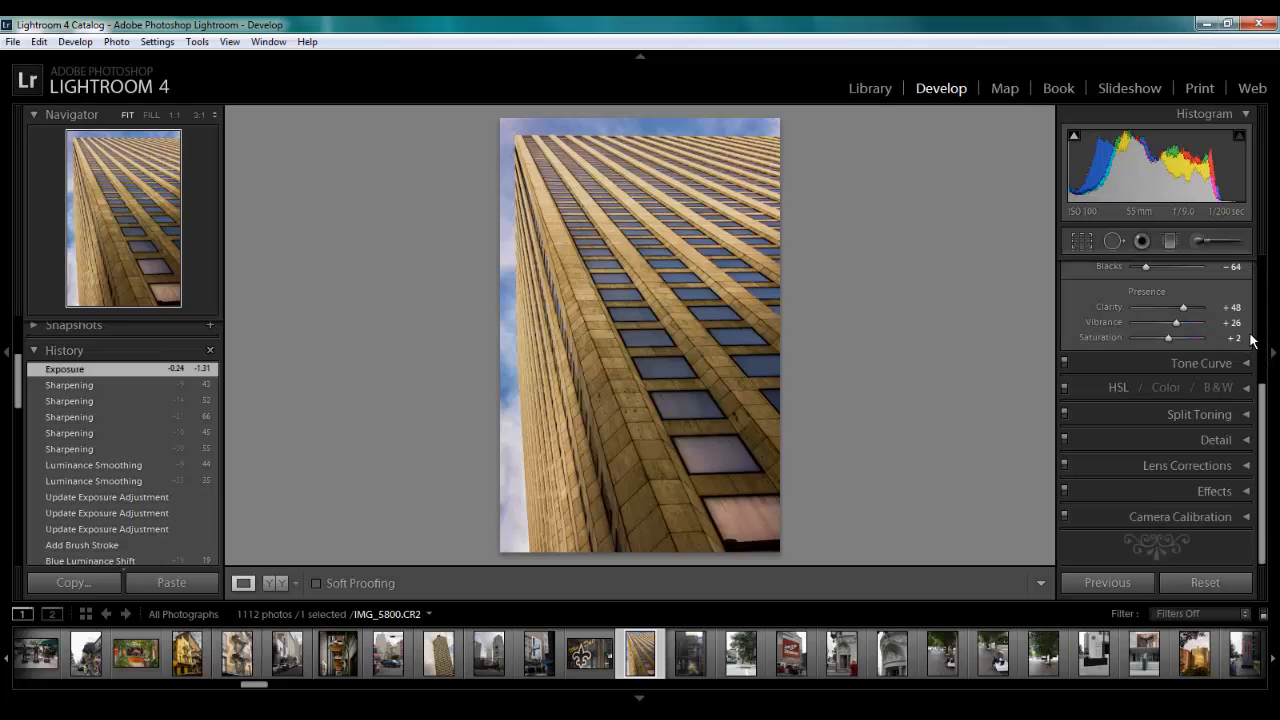
{"action": "left_click", "coordinate": [1247, 491]}
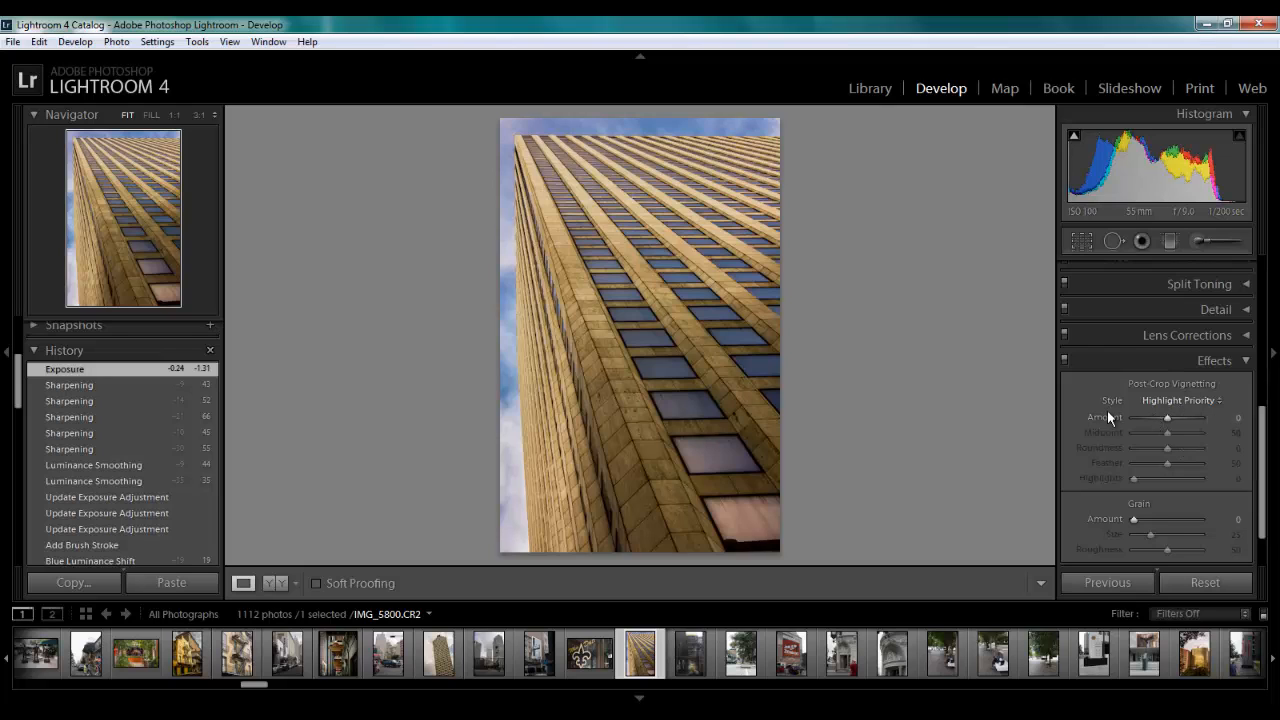
{"action": "left_click_drag", "start_coordinate": [1167, 425], "coordinate": [1164, 421]}
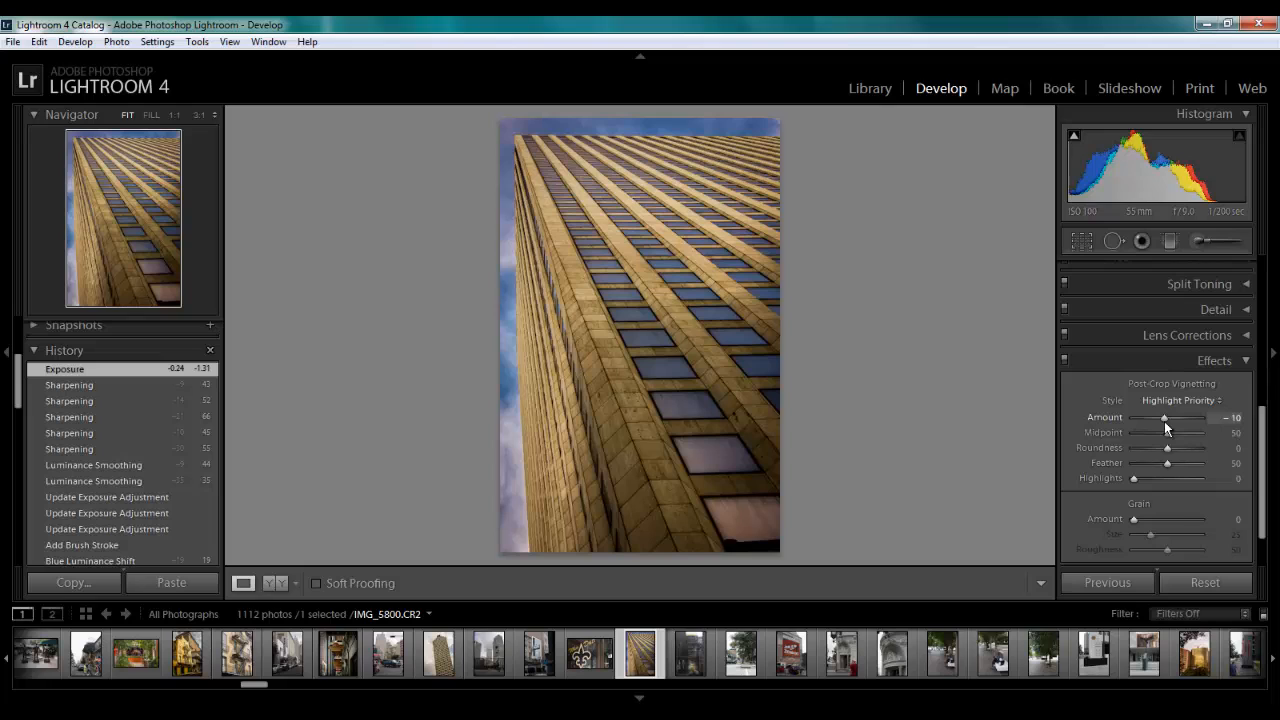
{"action": "double_click", "coordinate": [1164, 419]}
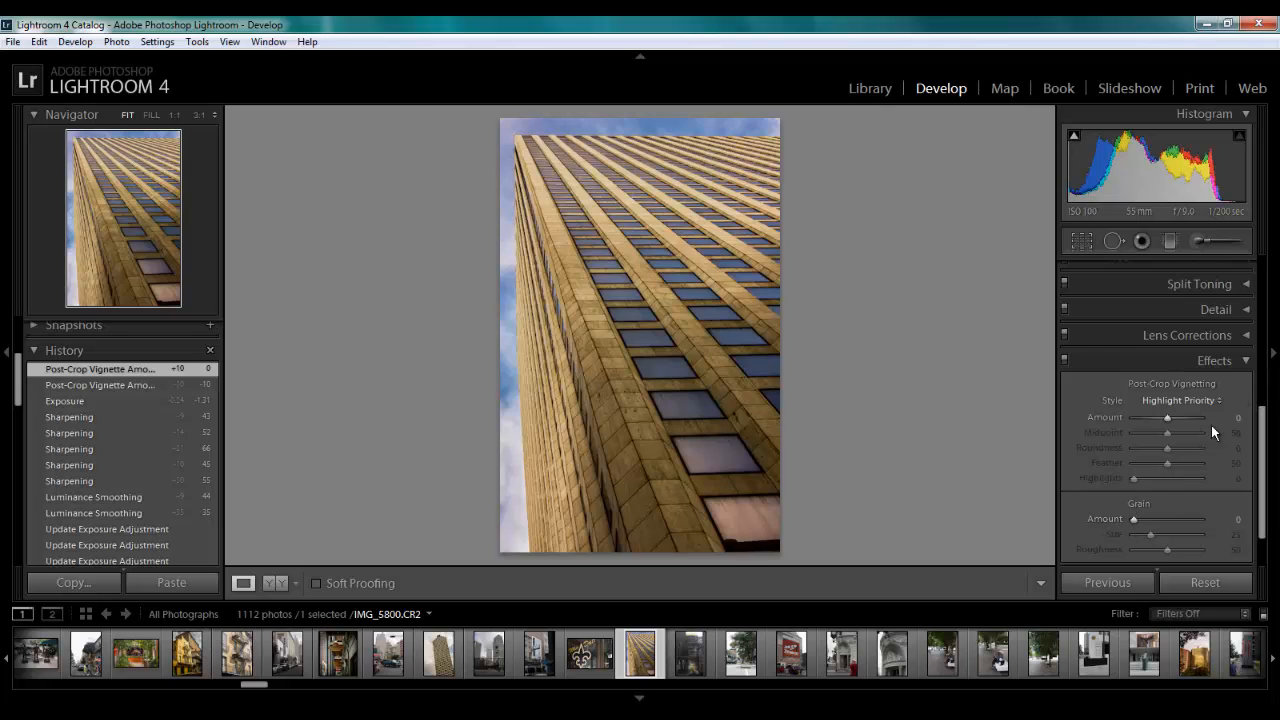
{"action": "left_click", "coordinate": [1243, 370]}
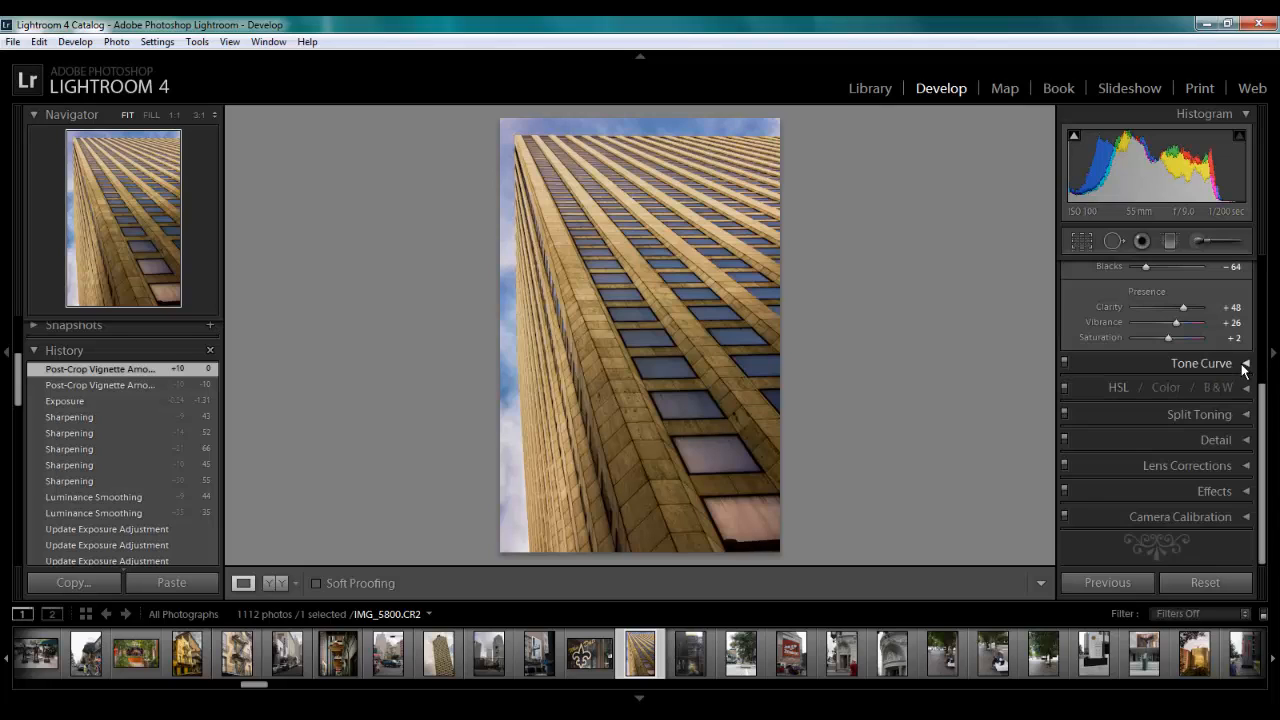
Enable lens profile corrections with Canon as the lens make, and look through the Canon lens models without changing the selected one
{"action": "left_click", "coordinate": [1246, 465]}
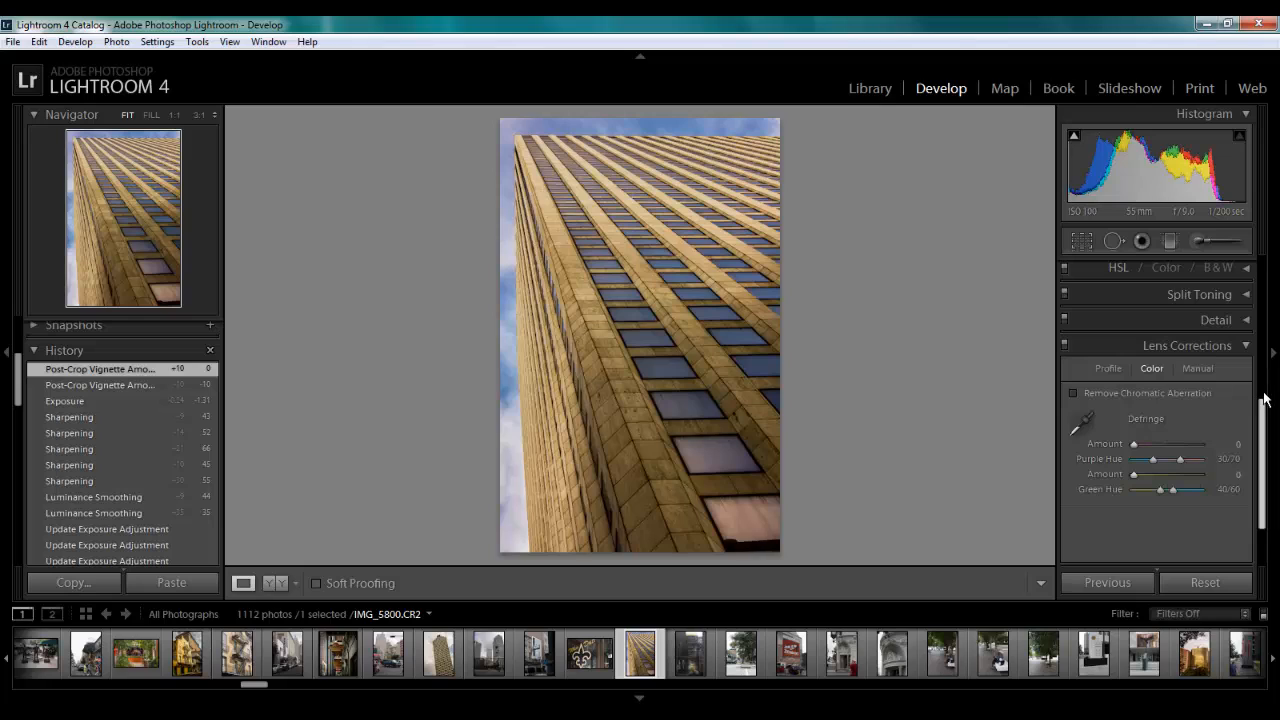
{"action": "left_click", "coordinate": [1110, 369]}
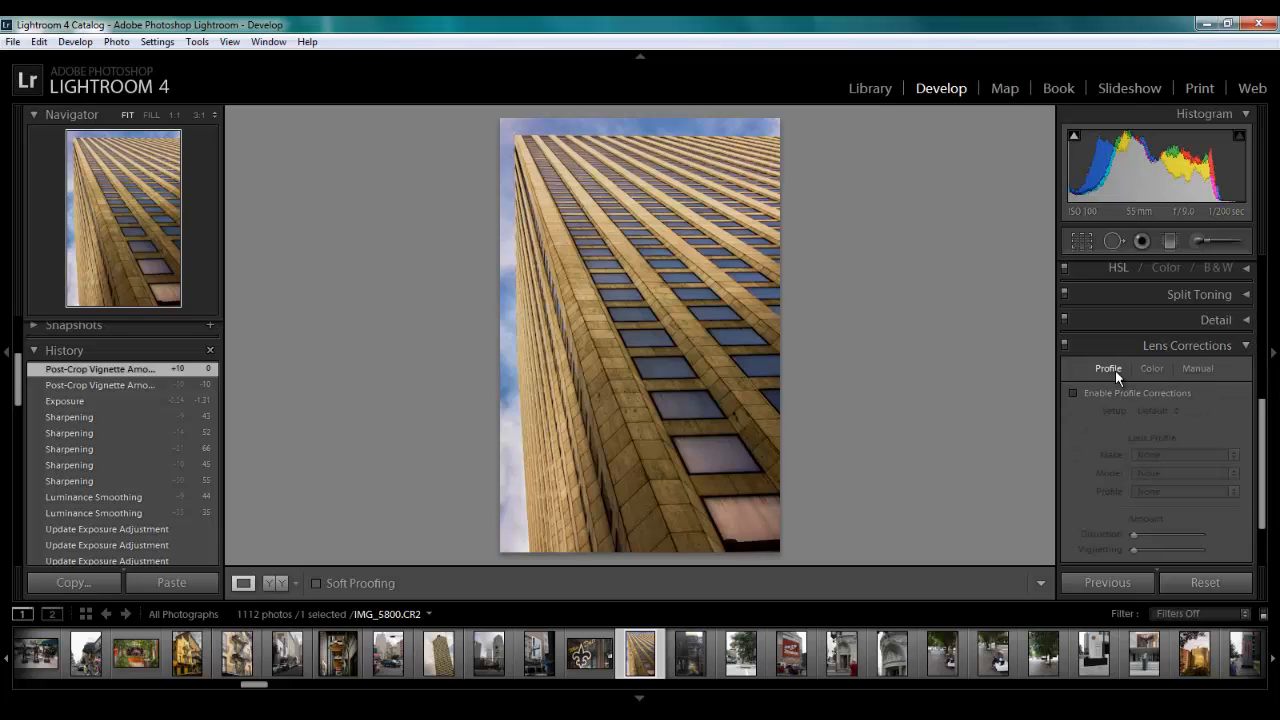
{"action": "left_click", "coordinate": [1073, 392]}
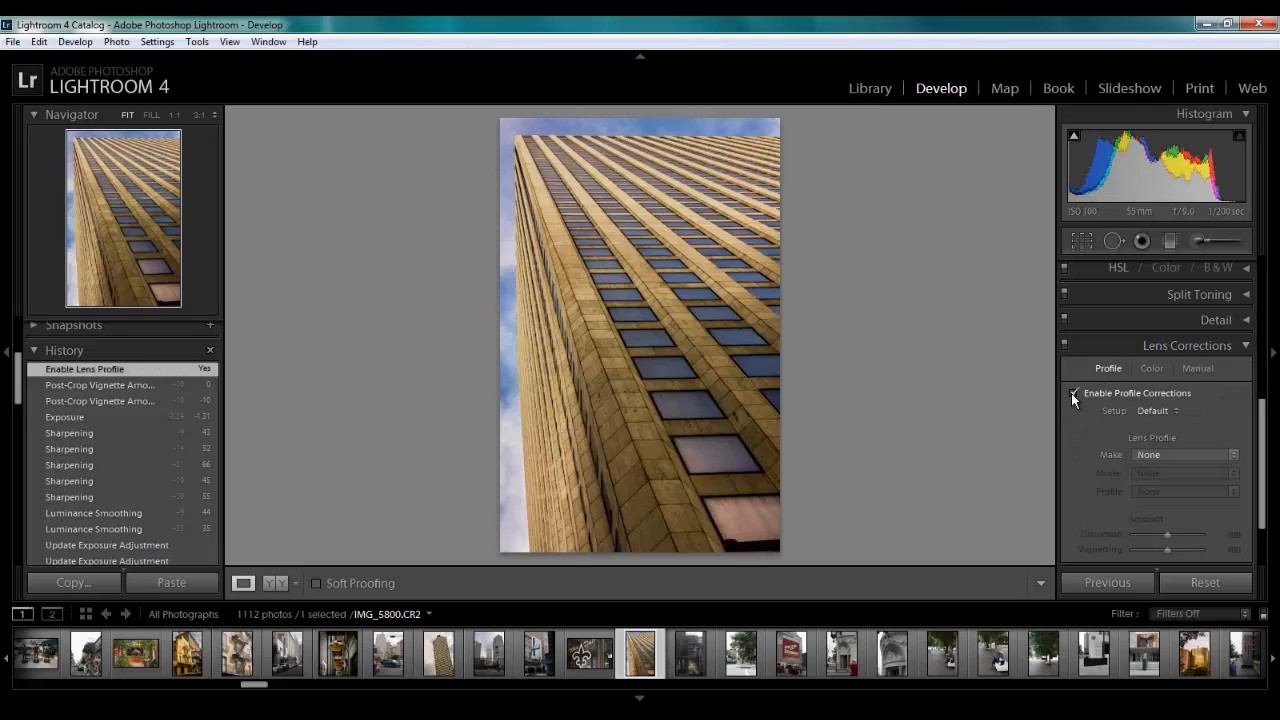
{"action": "left_click", "coordinate": [1230, 454]}
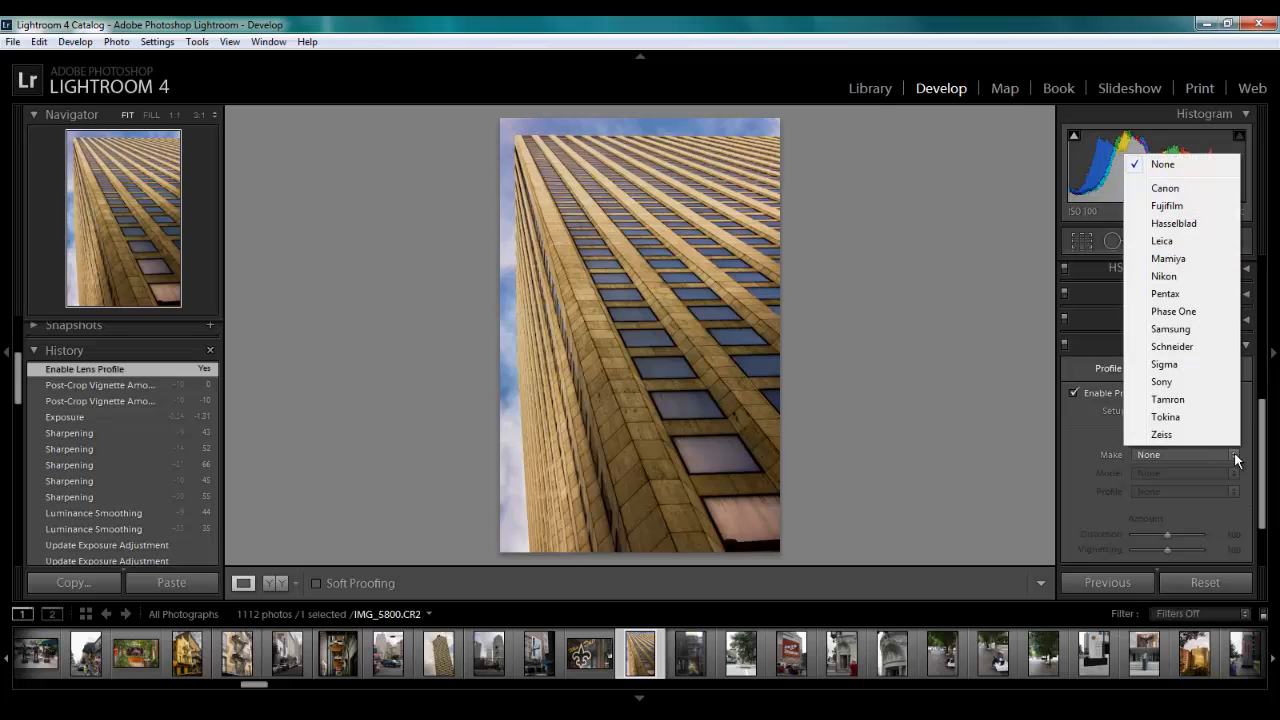
{"action": "left_click", "coordinate": [1172, 192]}
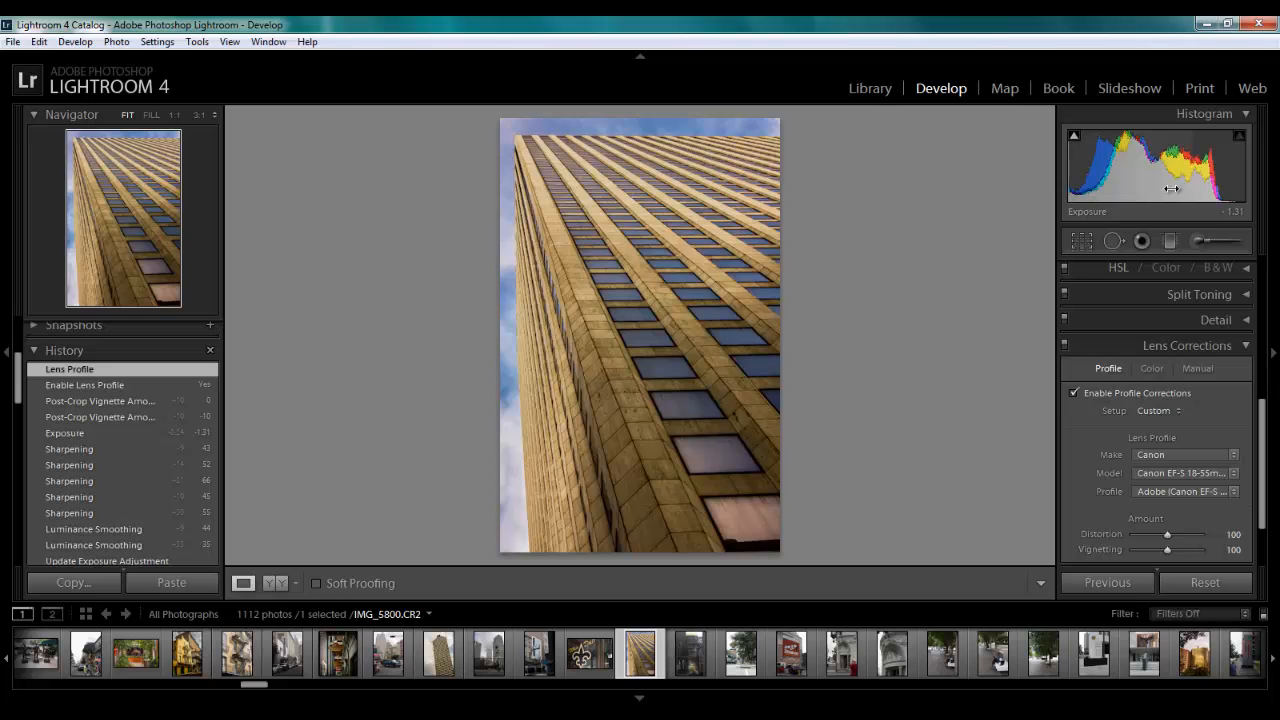
{"action": "left_click", "coordinate": [1230, 474]}
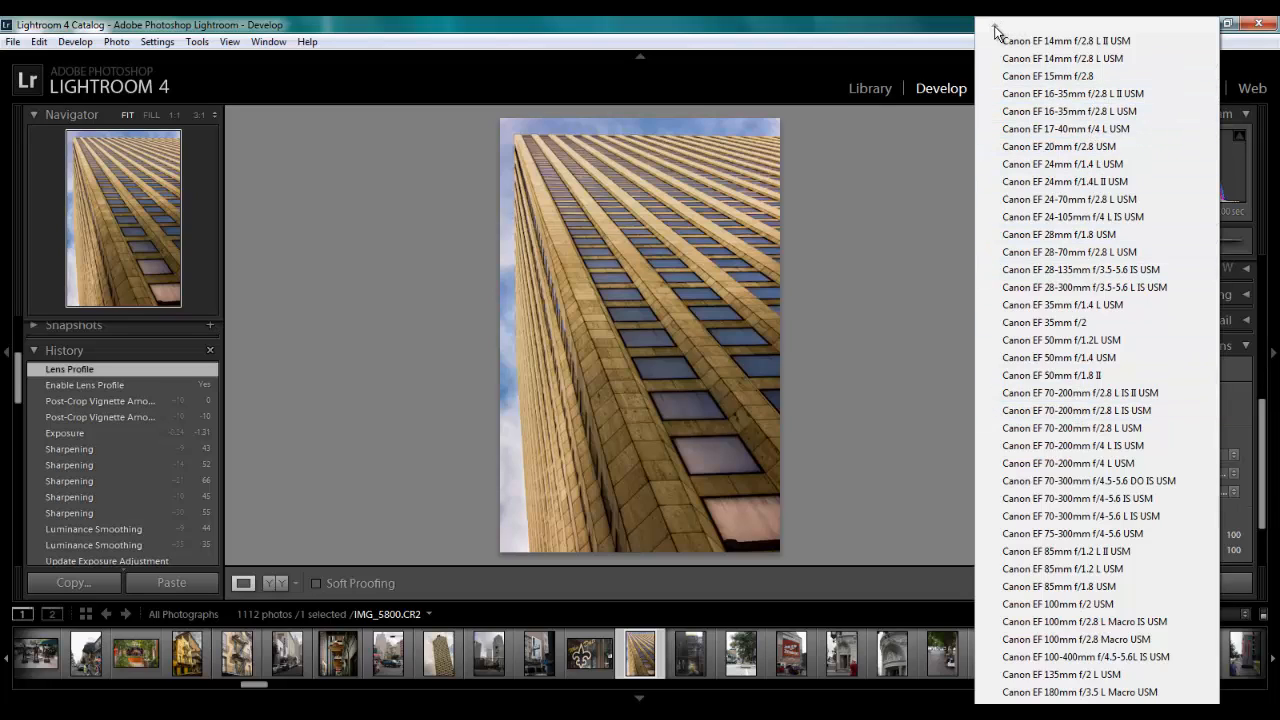
{"action": "left_click", "coordinate": [955, 283]}
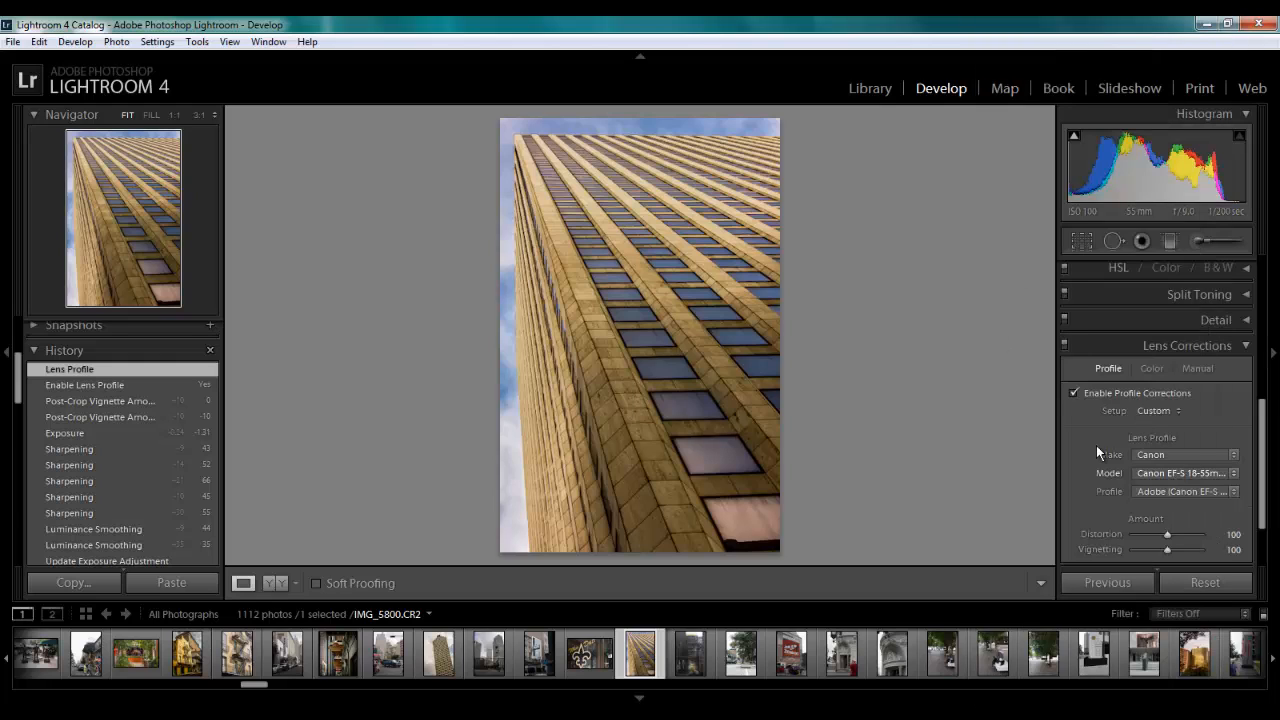
Compare the photo with and without the lens profile corrections, and leave them disabled
{"action": "left_click", "coordinate": [1075, 394]}
{"action": "left_click", "coordinate": [1075, 394]}
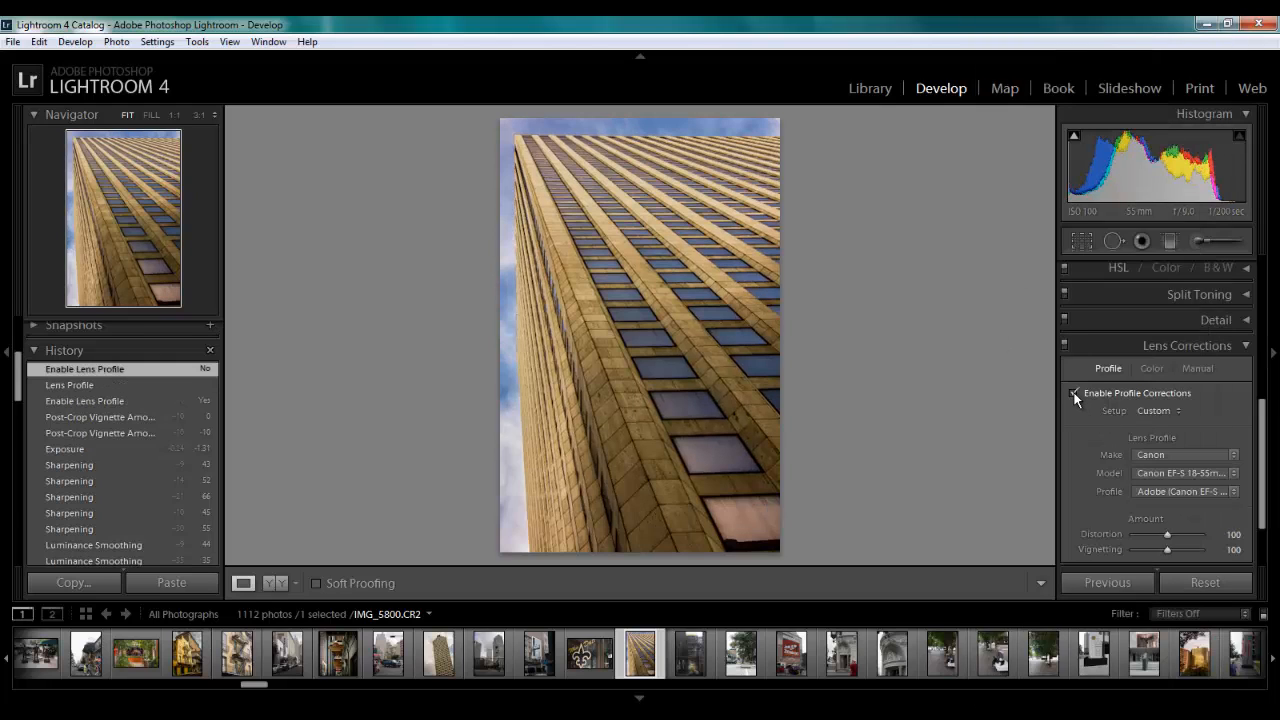
{"action": "left_click", "coordinate": [1075, 394]}
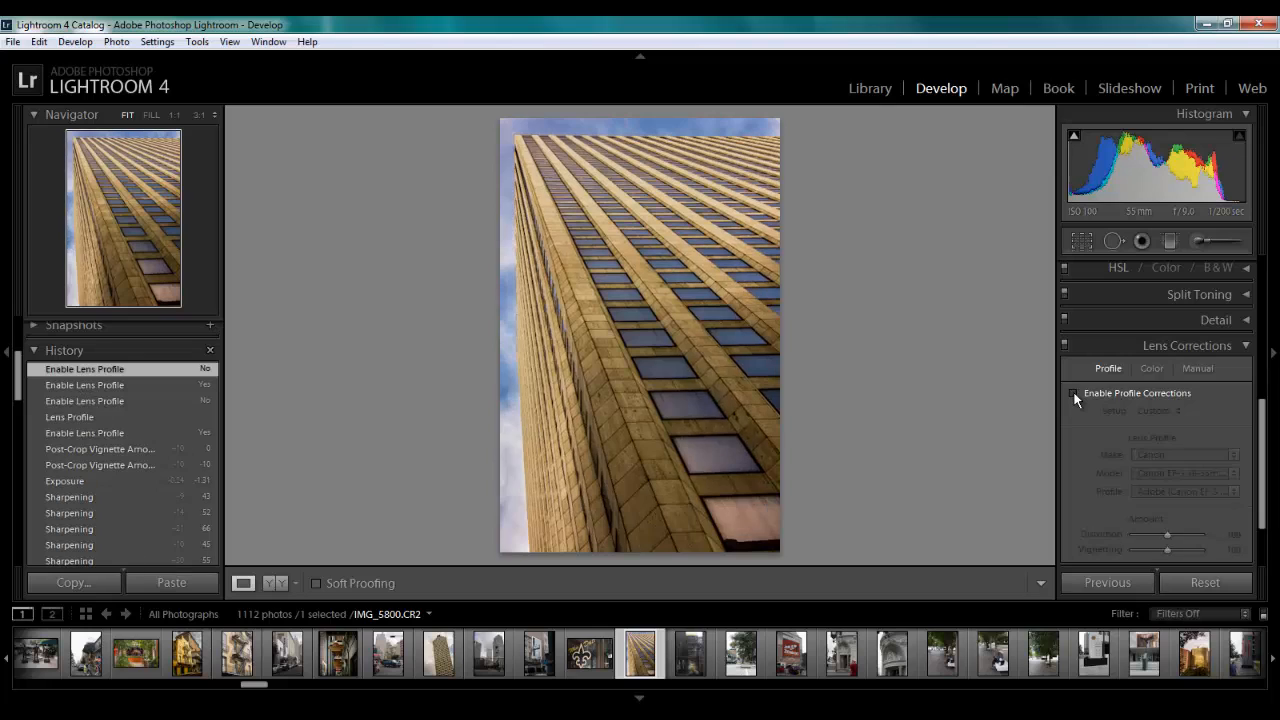
{"action": "left_click", "coordinate": [1075, 394]}
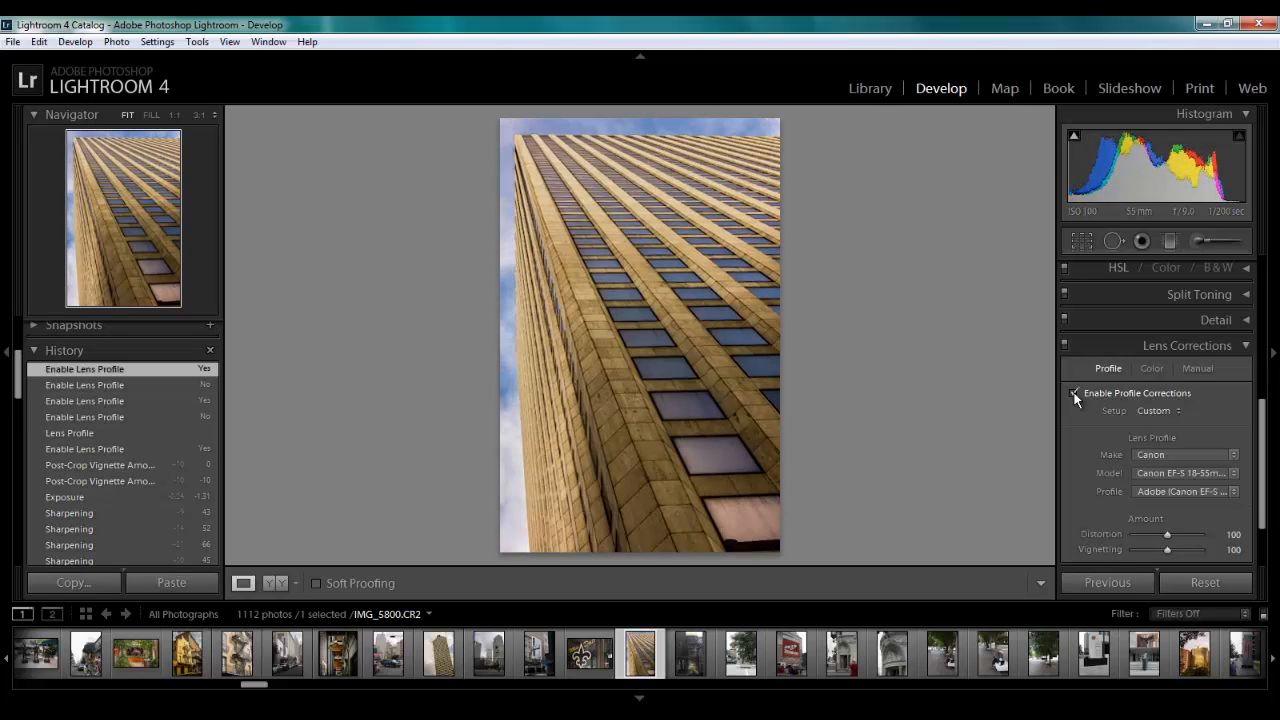
{"action": "left_click", "coordinate": [1075, 394]}
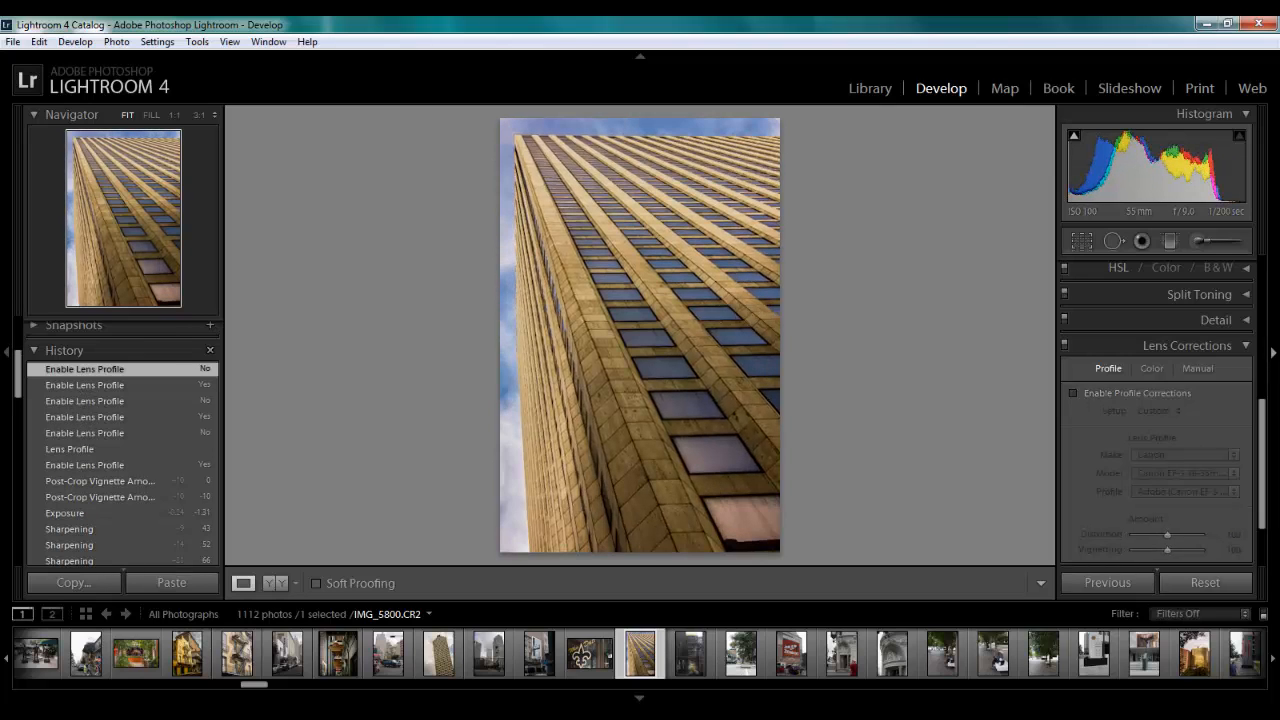
{"action": "left_click", "coordinate": [1242, 346]}
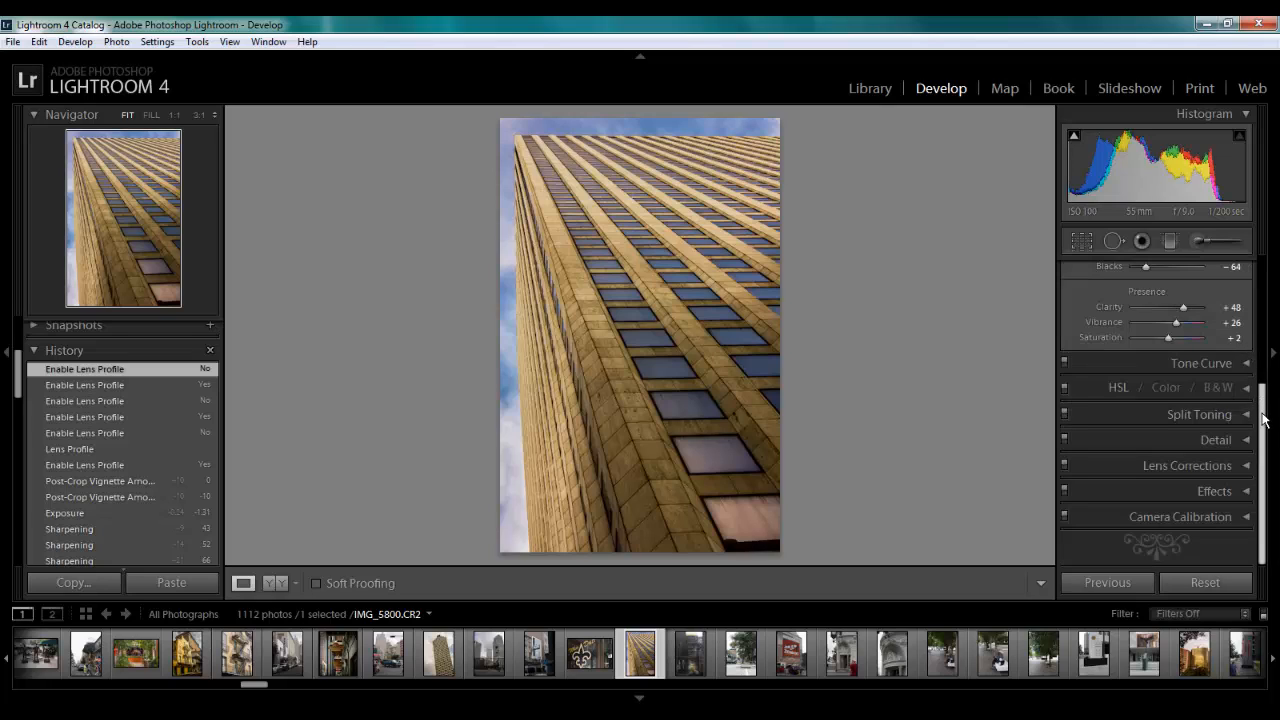
Try the Camera Faithful, Landscape, Neutral, Portrait and Standard calibration profiles on the photo one after another
{"action": "left_click", "coordinate": [1245, 517]}
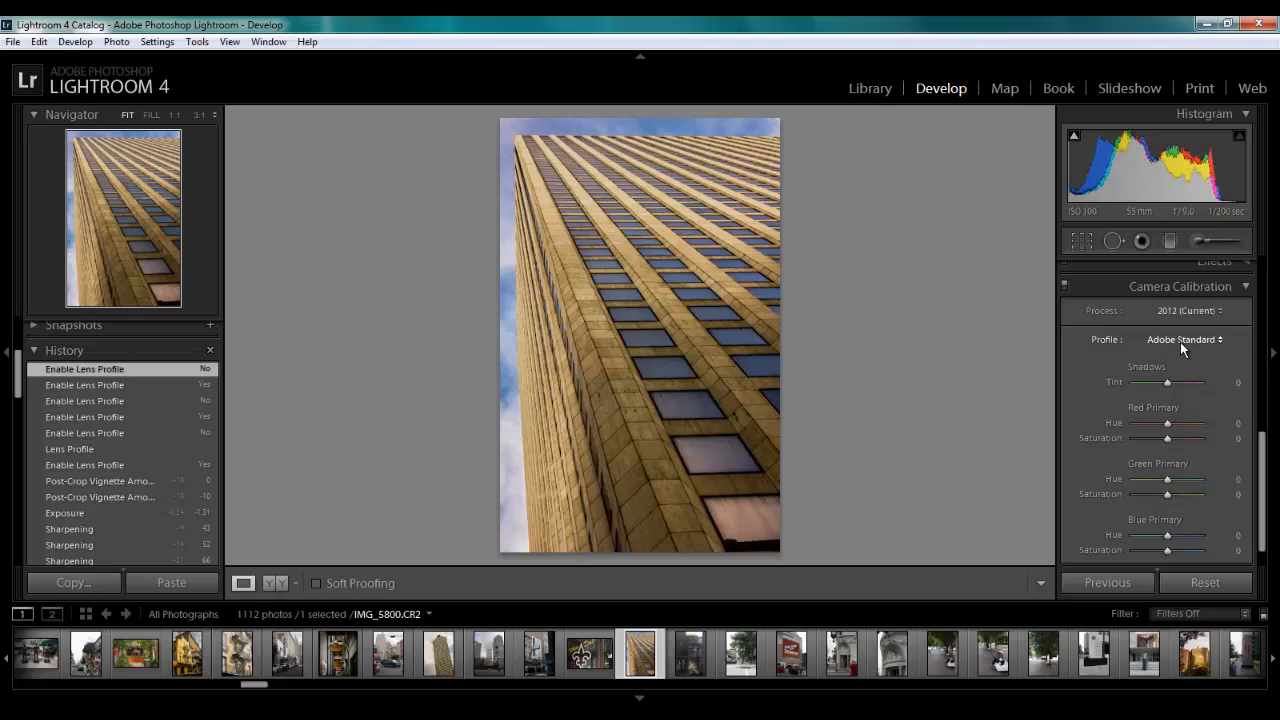
{"action": "left_click", "coordinate": [1218, 343]}
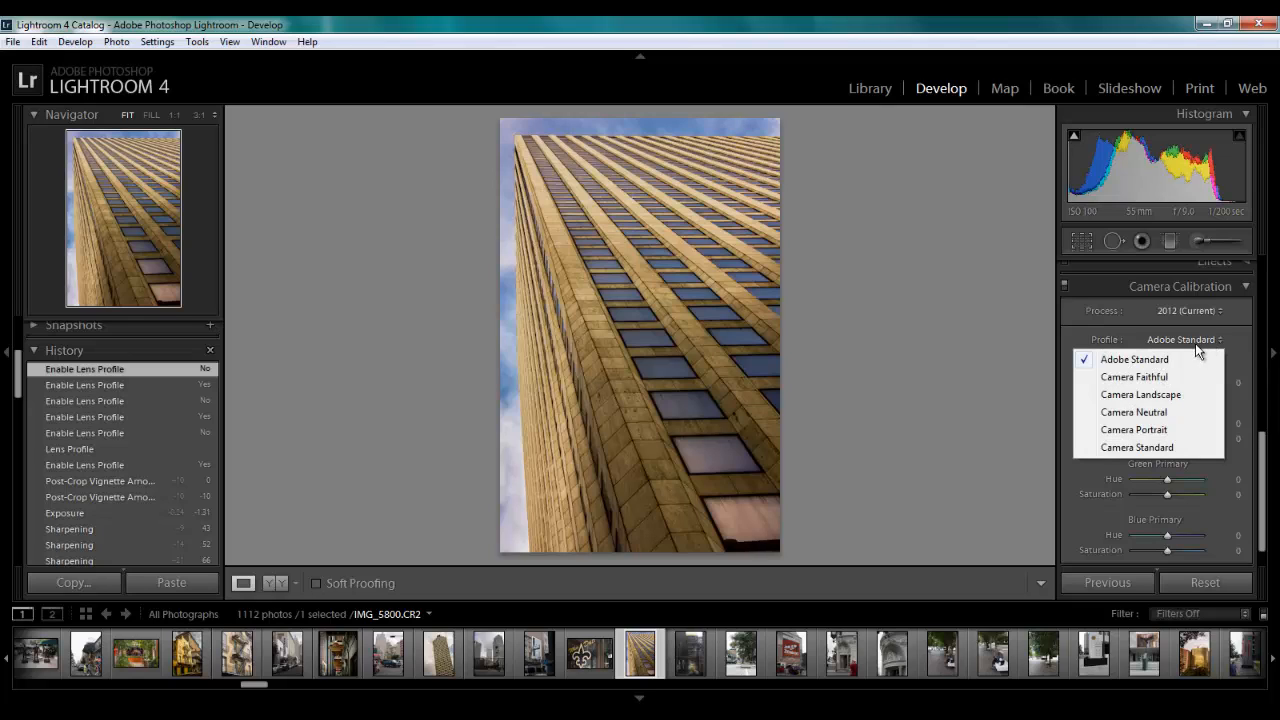
{"action": "left_click", "coordinate": [1131, 379]}
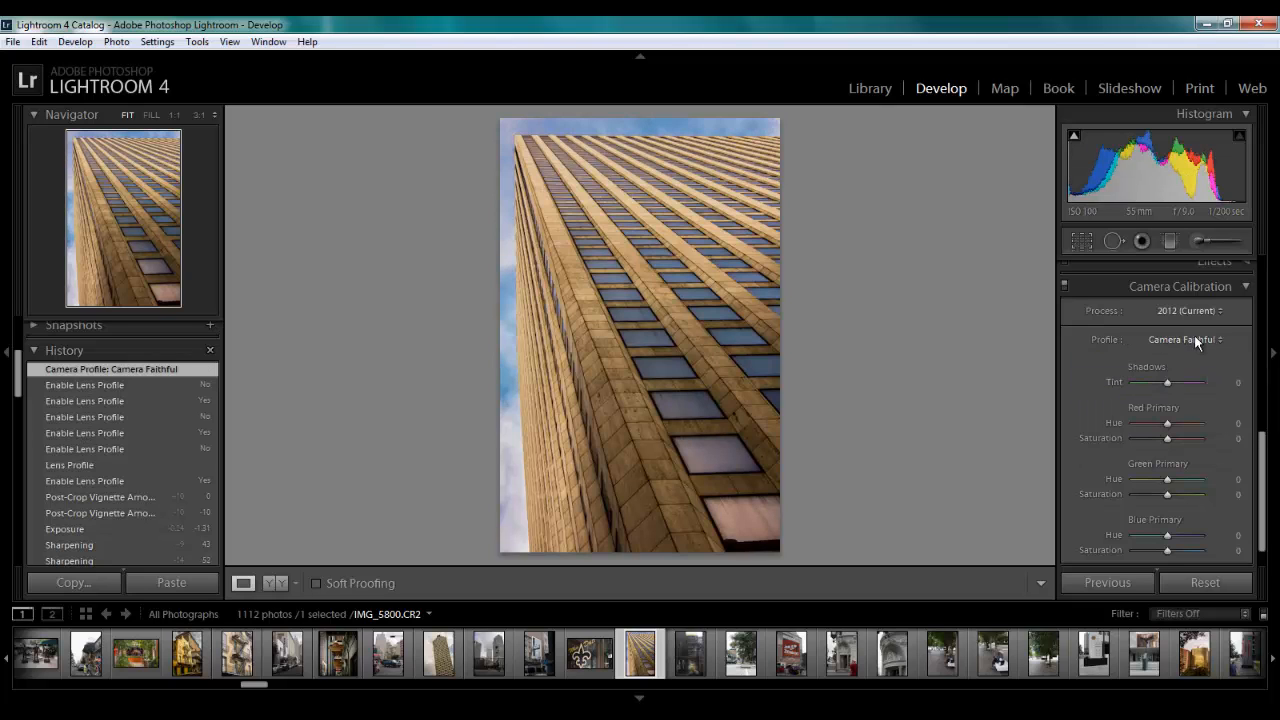
{"action": "left_click", "coordinate": [1194, 337]}
{"action": "left_click", "coordinate": [1138, 395]}
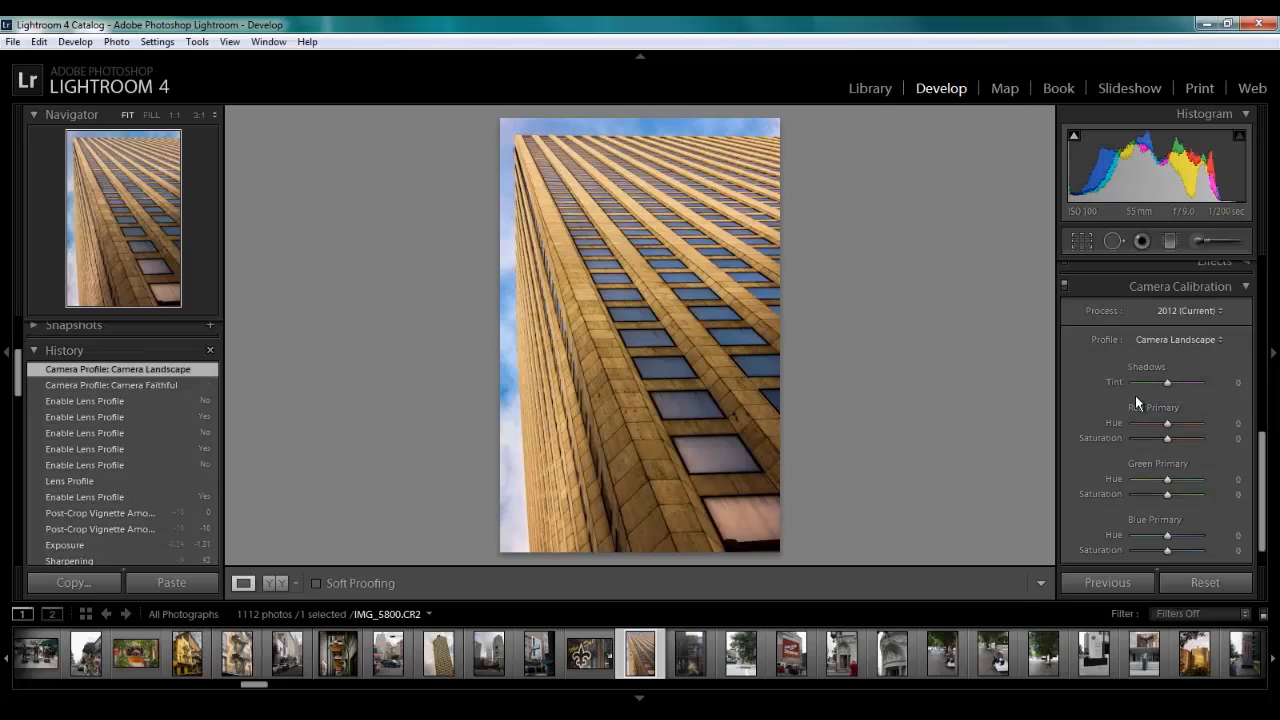
{"action": "left_click", "coordinate": [1201, 340]}
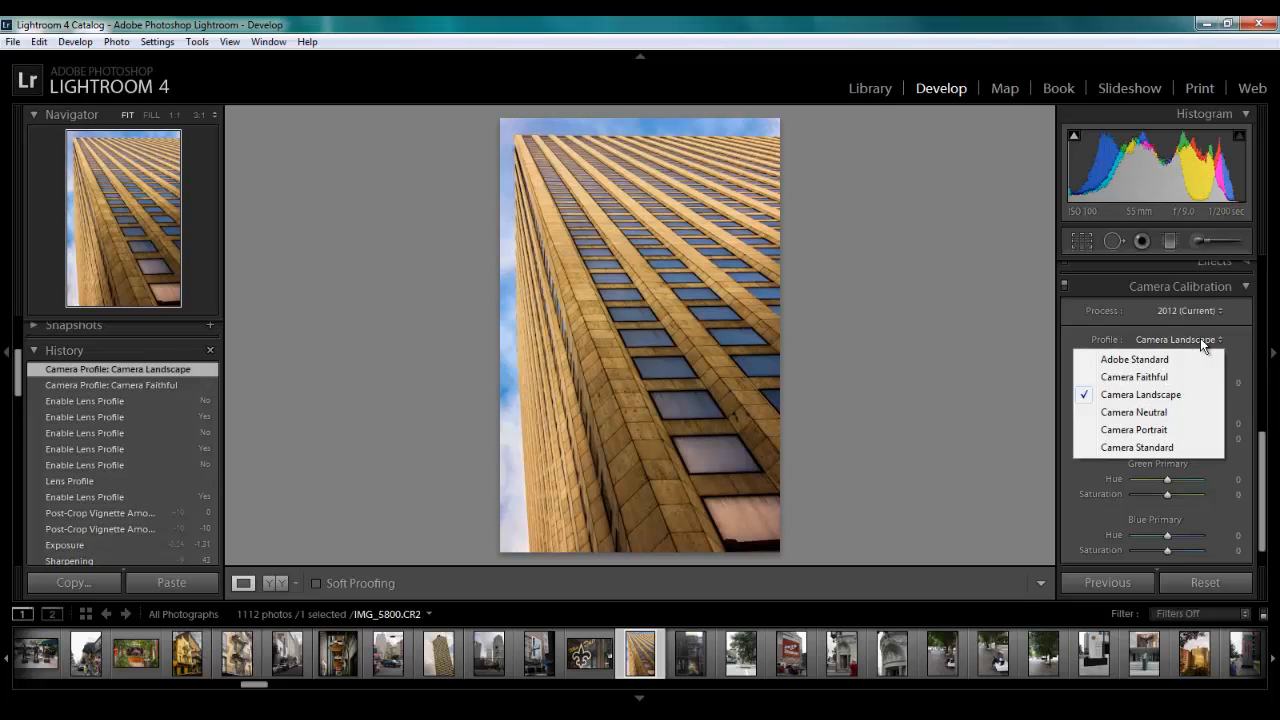
{"action": "left_click", "coordinate": [1153, 414]}
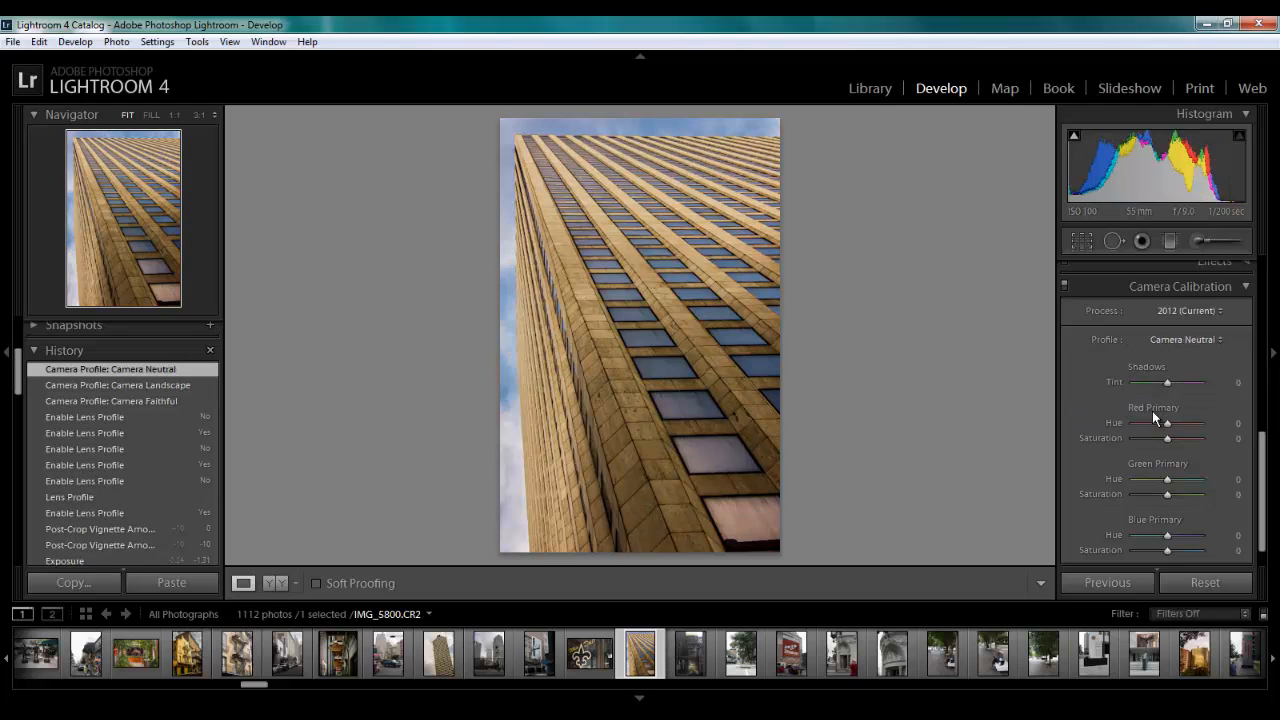
{"action": "left_click", "coordinate": [1195, 340]}
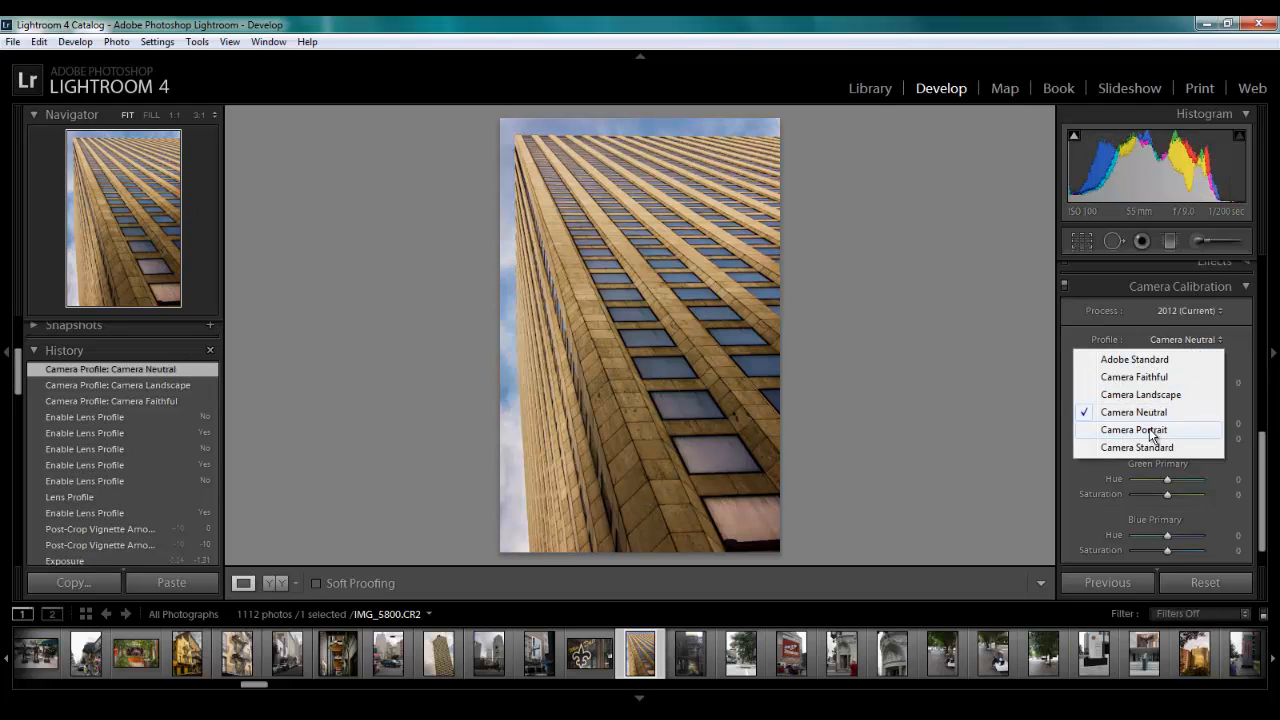
{"action": "left_click", "coordinate": [1148, 428]}
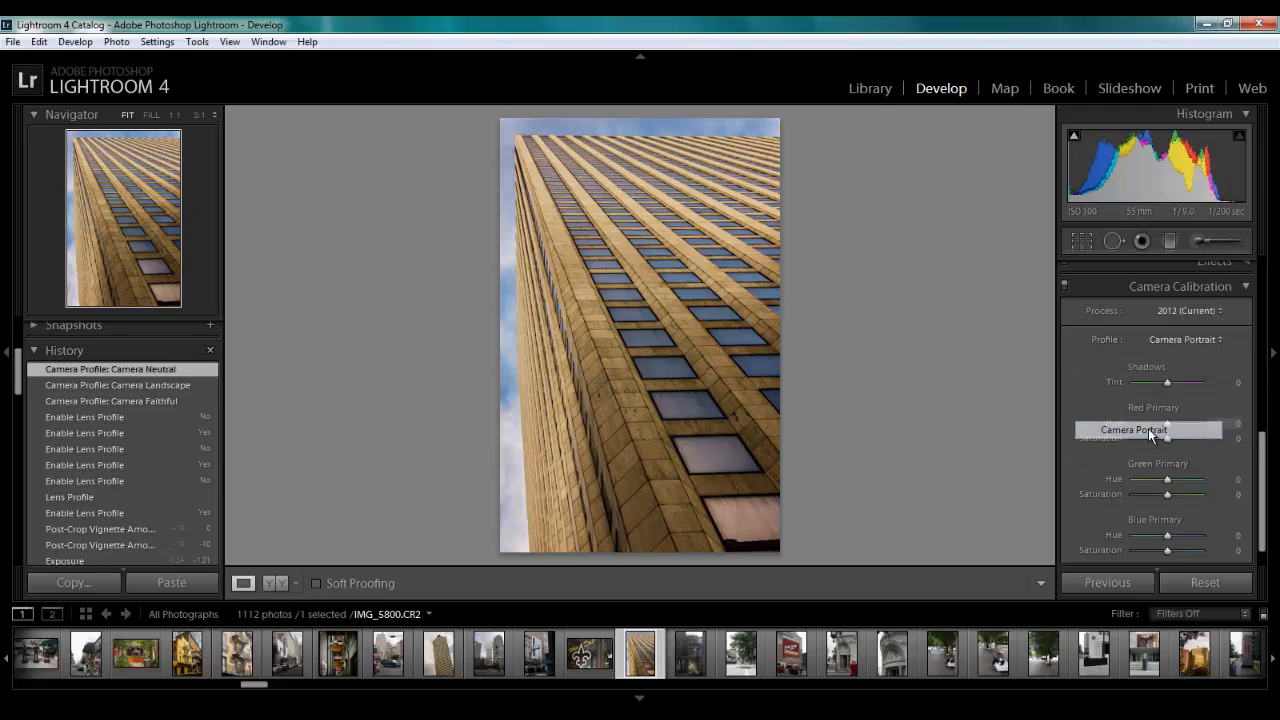
{"action": "left_click", "coordinate": [1197, 342]}
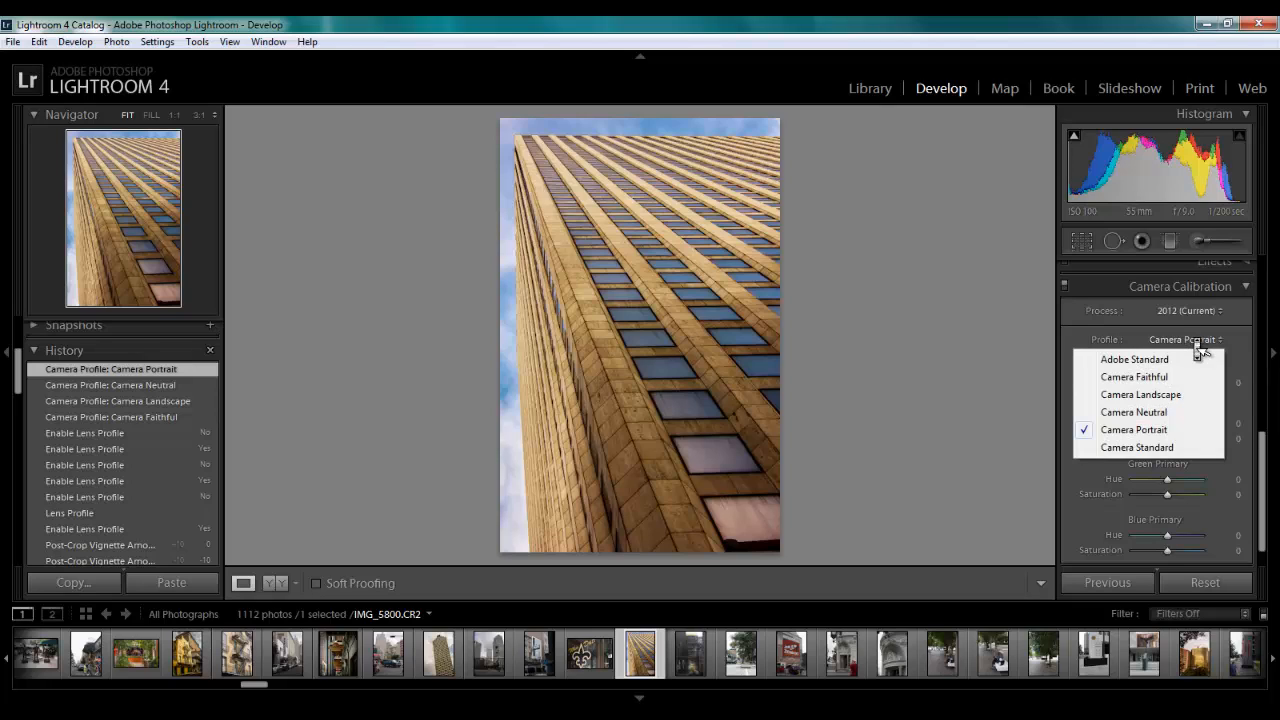
{"action": "left_click", "coordinate": [1147, 445]}
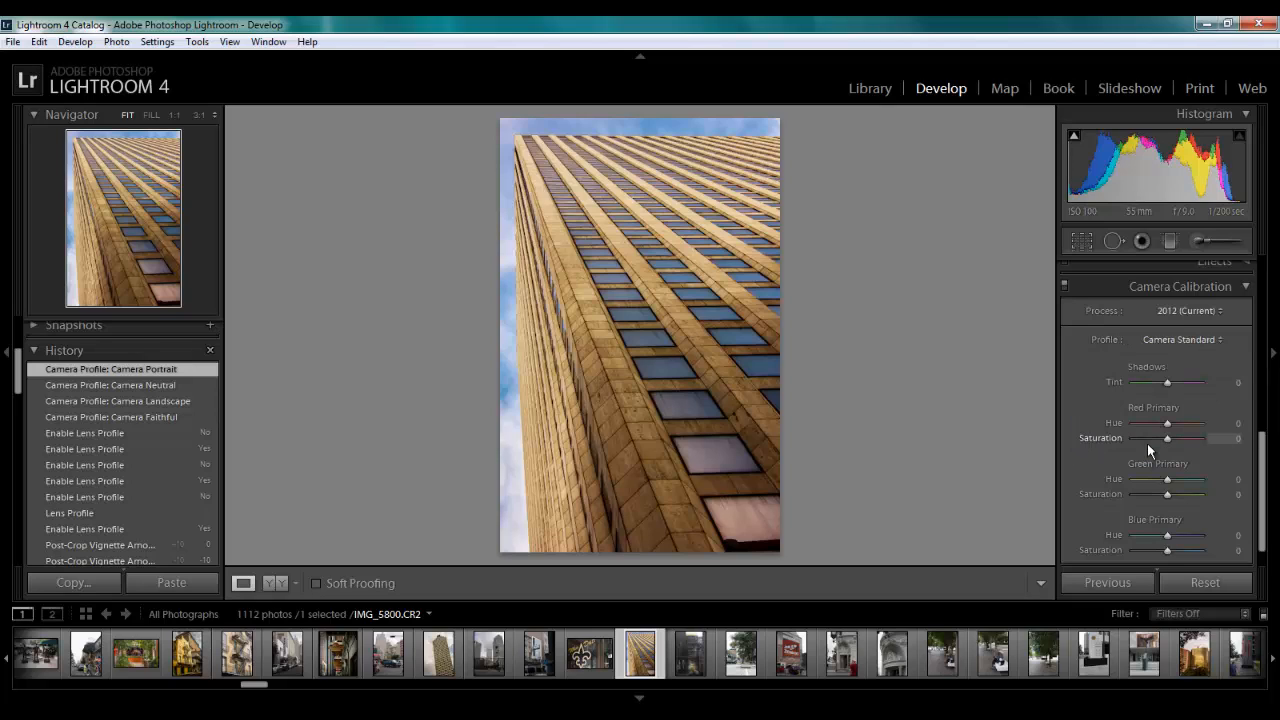
Compare the Adobe Standard and Camera Standard profiles by alternating between them, and leave the photo's camera profile on Adobe Standard
{"action": "left_click", "coordinate": [1208, 340]}
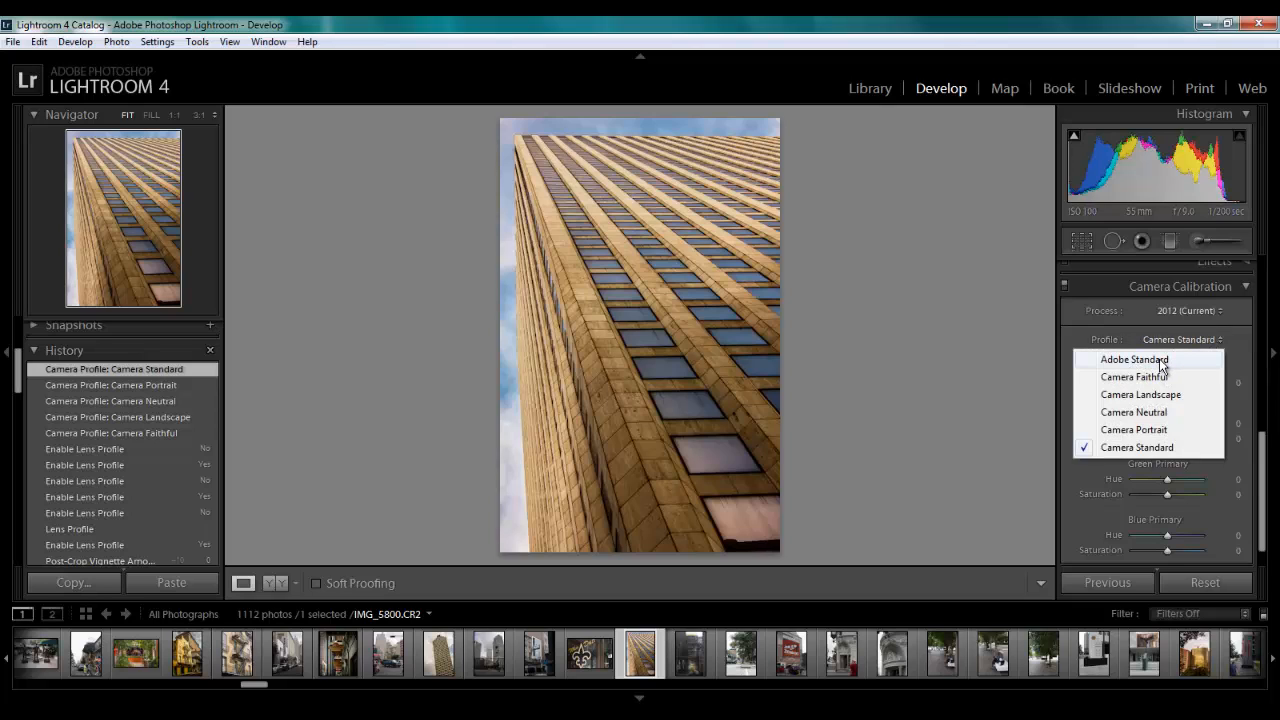
{"action": "left_click", "coordinate": [1161, 362]}
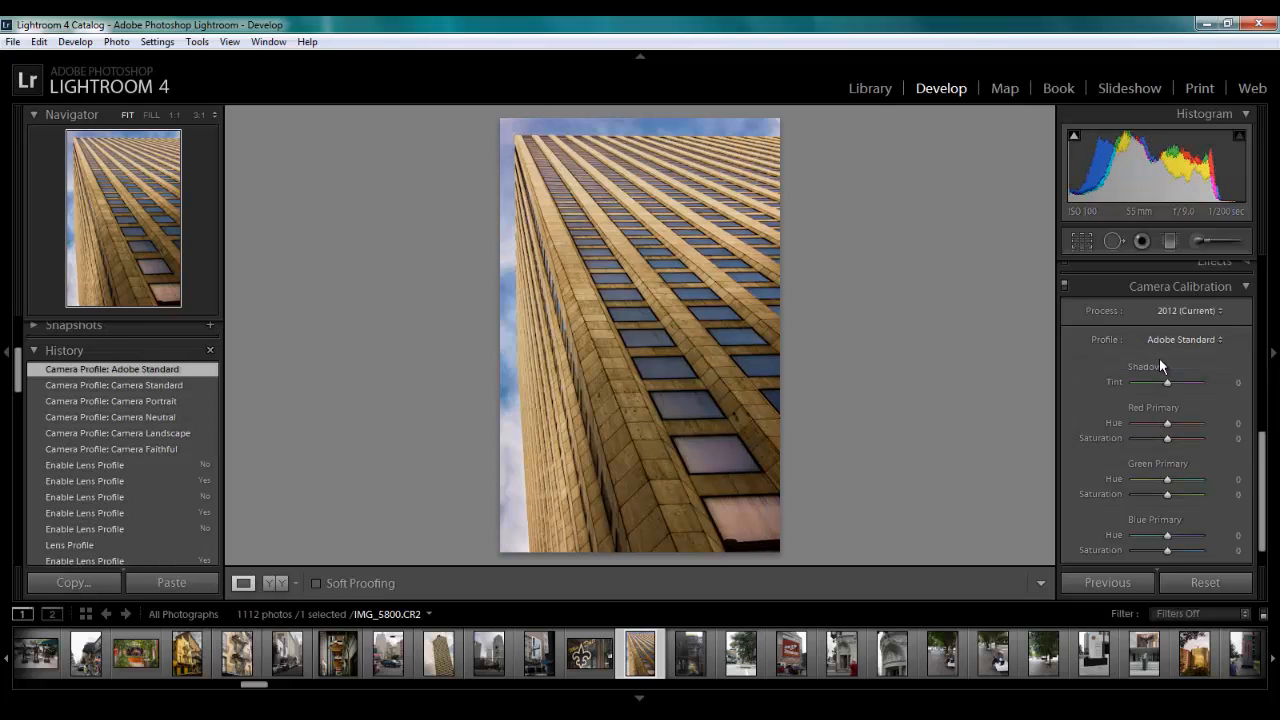
{"action": "left_click", "coordinate": [1207, 342]}
{"action": "left_click", "coordinate": [1150, 447]}
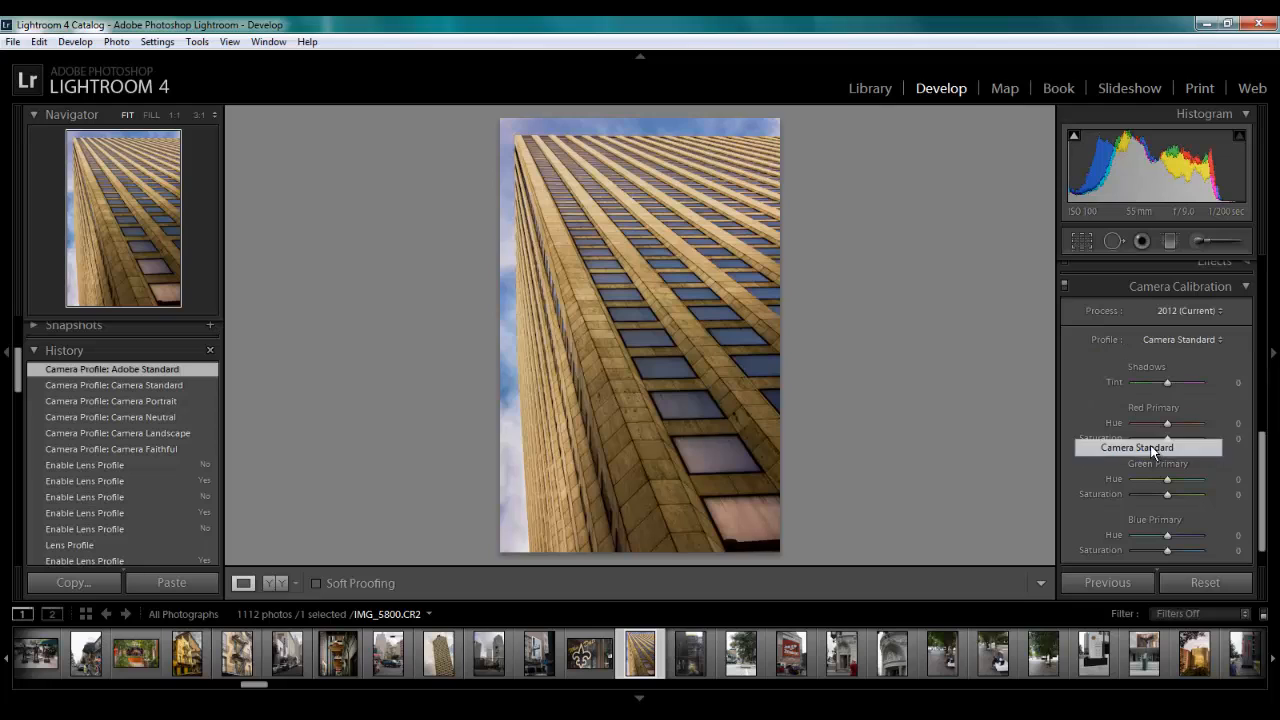
{"action": "left_click", "coordinate": [1197, 338]}
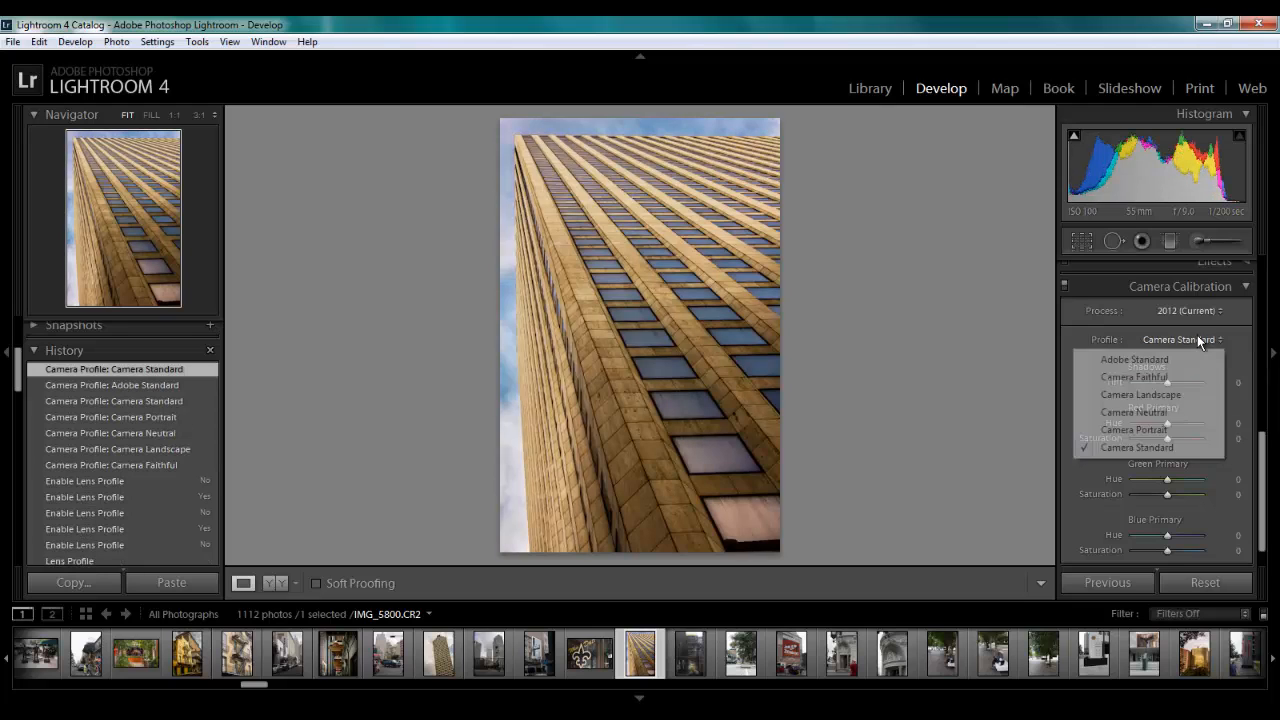
{"action": "left_click", "coordinate": [1161, 362]}
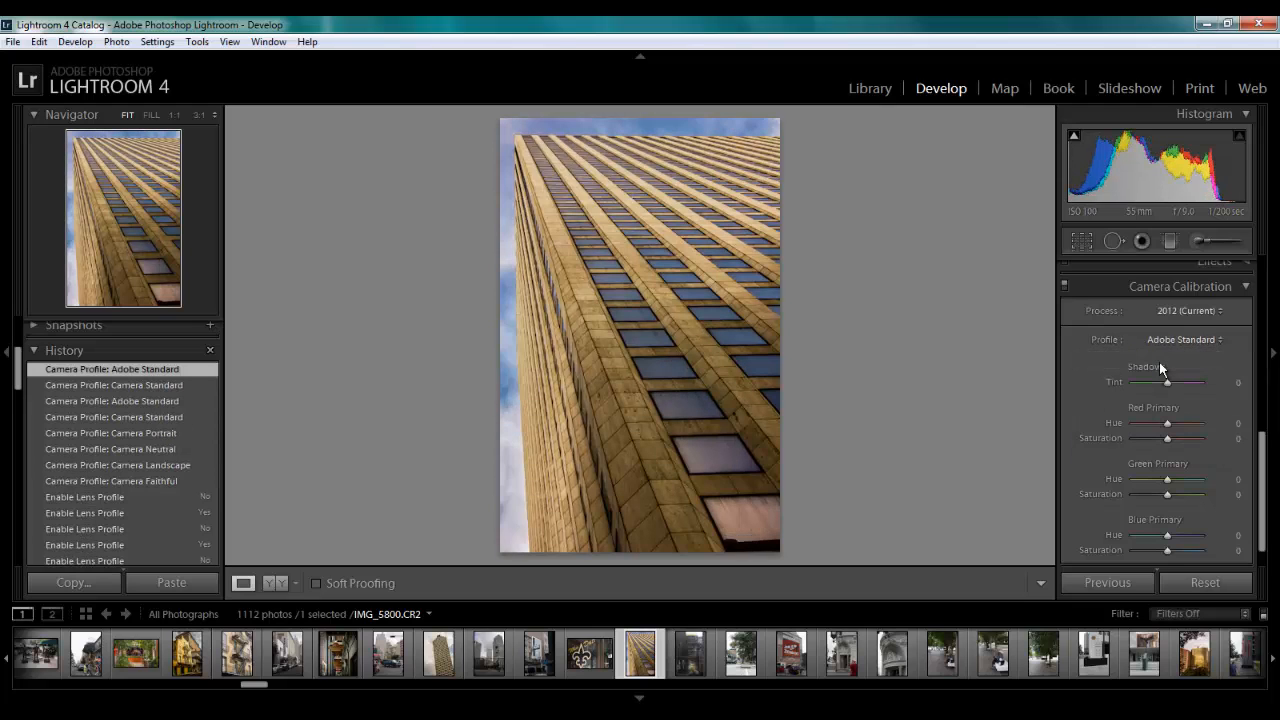
{"action": "left_click", "coordinate": [1175, 338]}
{"action": "left_click", "coordinate": [1150, 447]}
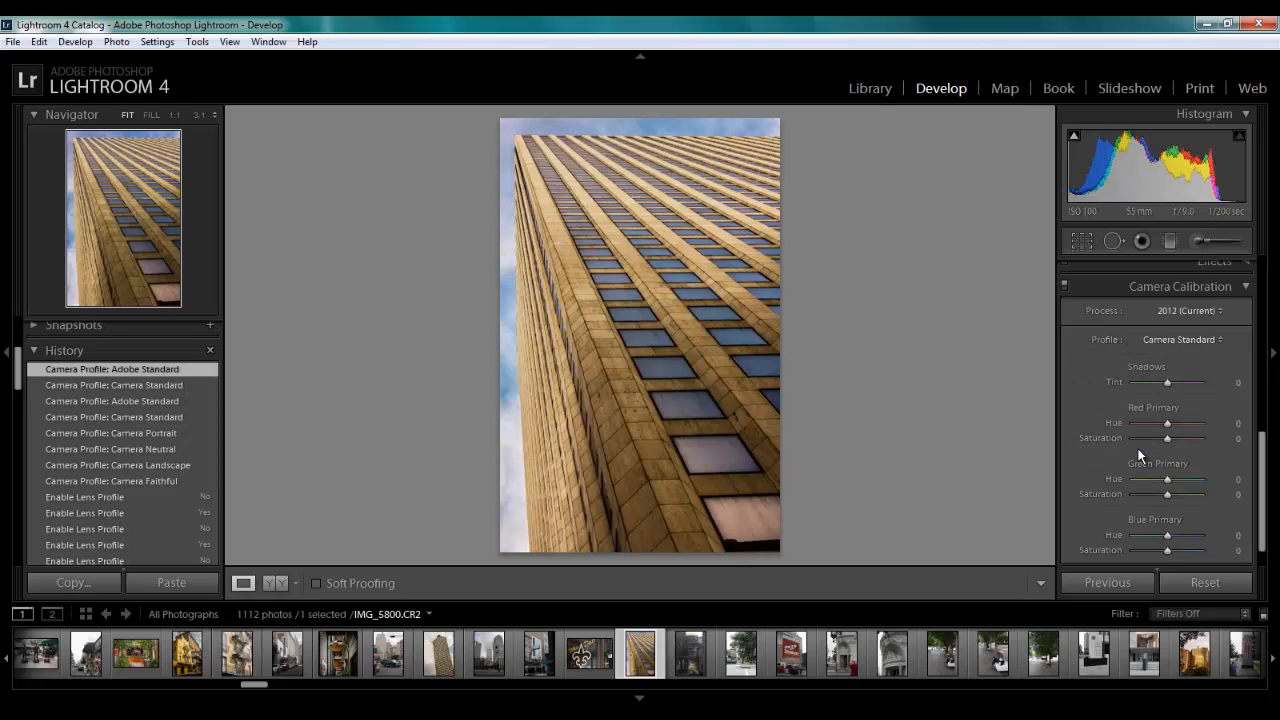
{"action": "left_click", "coordinate": [1192, 338]}
{"action": "left_click", "coordinate": [1144, 362]}
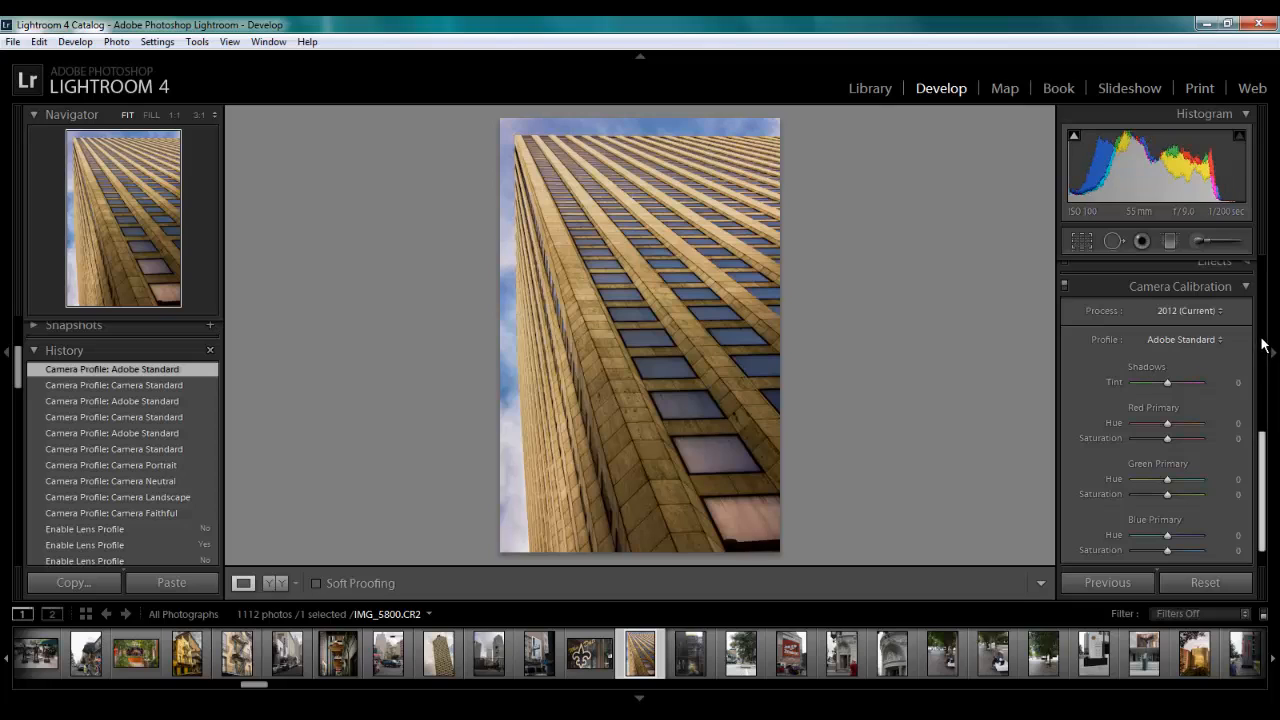
Collapse the Camera Calibration and Basic adjustment sections
{"action": "left_click", "coordinate": [1249, 291]}
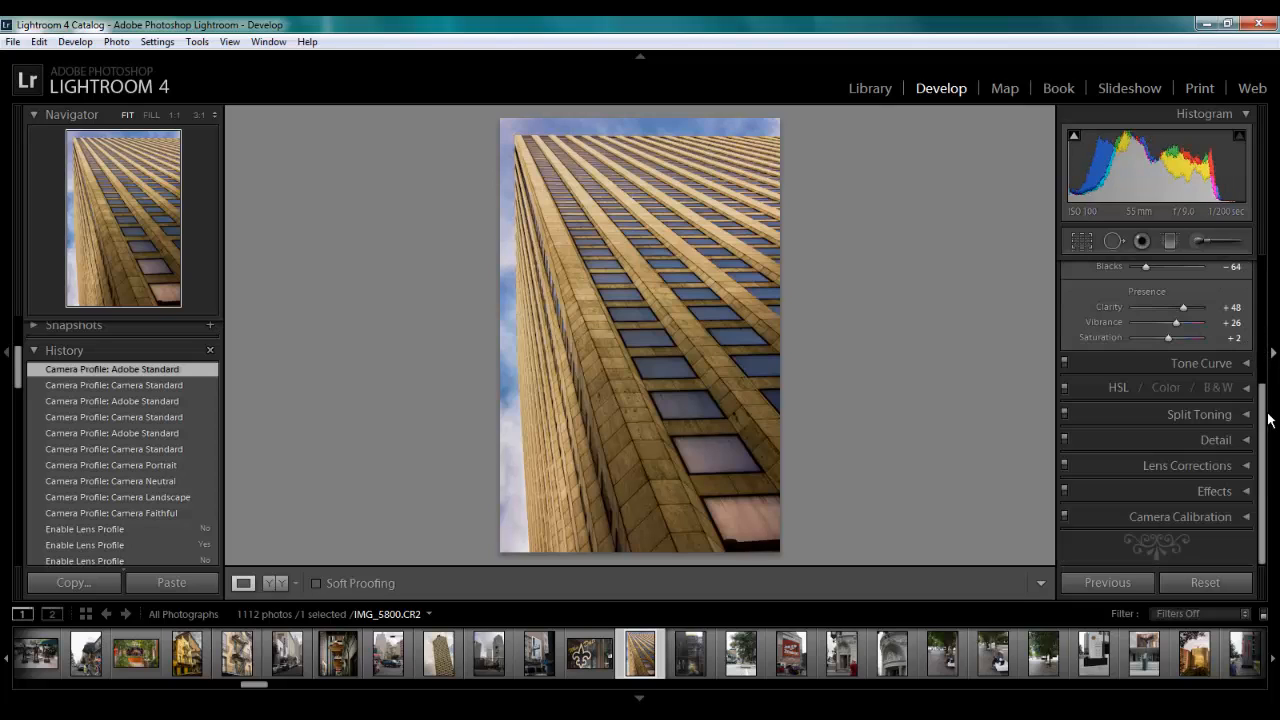
{"action": "left_click_drag", "start_coordinate": [1260, 399], "coordinate": [1248, 264]}
{"action": "left_click", "coordinate": [1246, 269]}
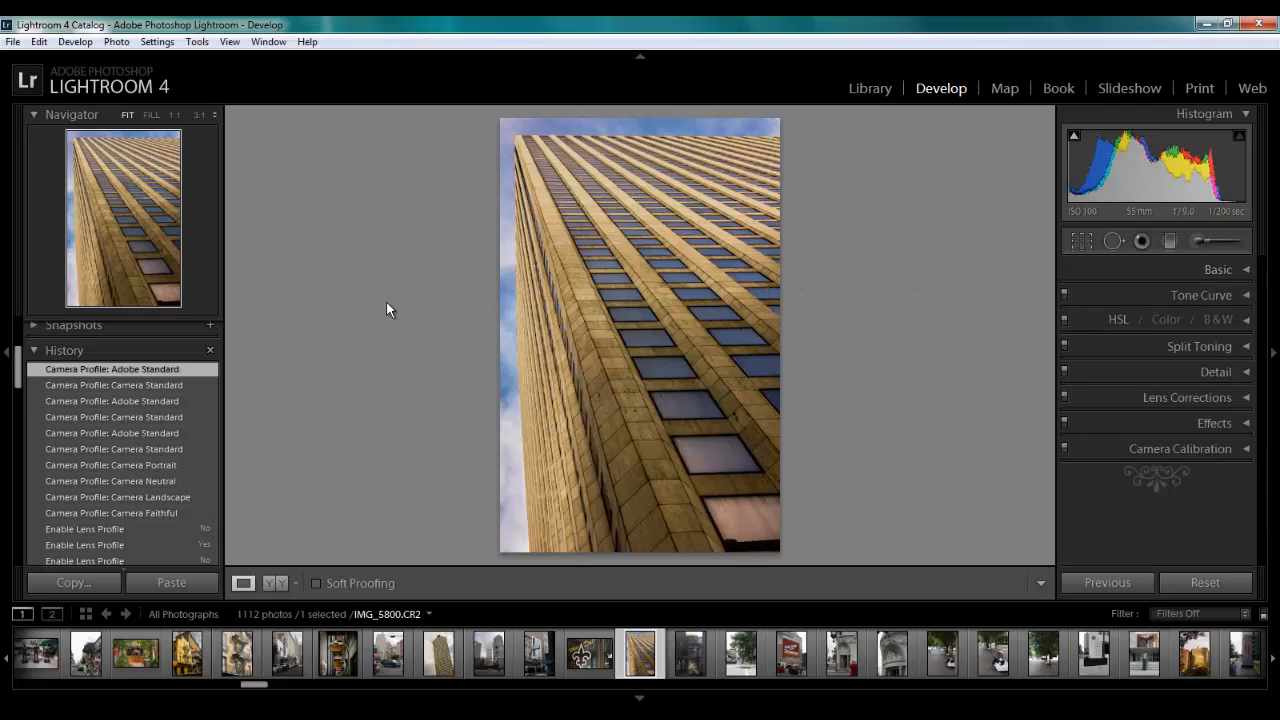
Compare the original and edited photo side by side in the Before/After view, and return to the single-photo view
{"action": "key", "text": "y"}
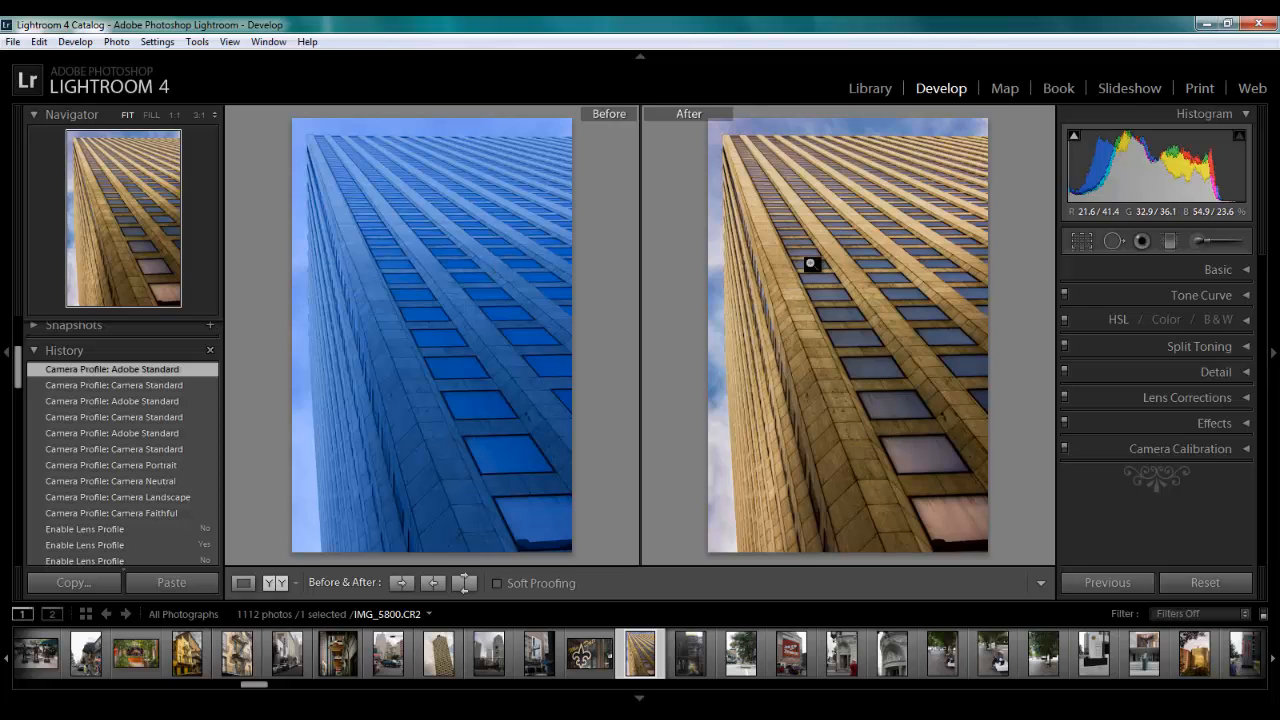
{"action": "key", "text": "y"}
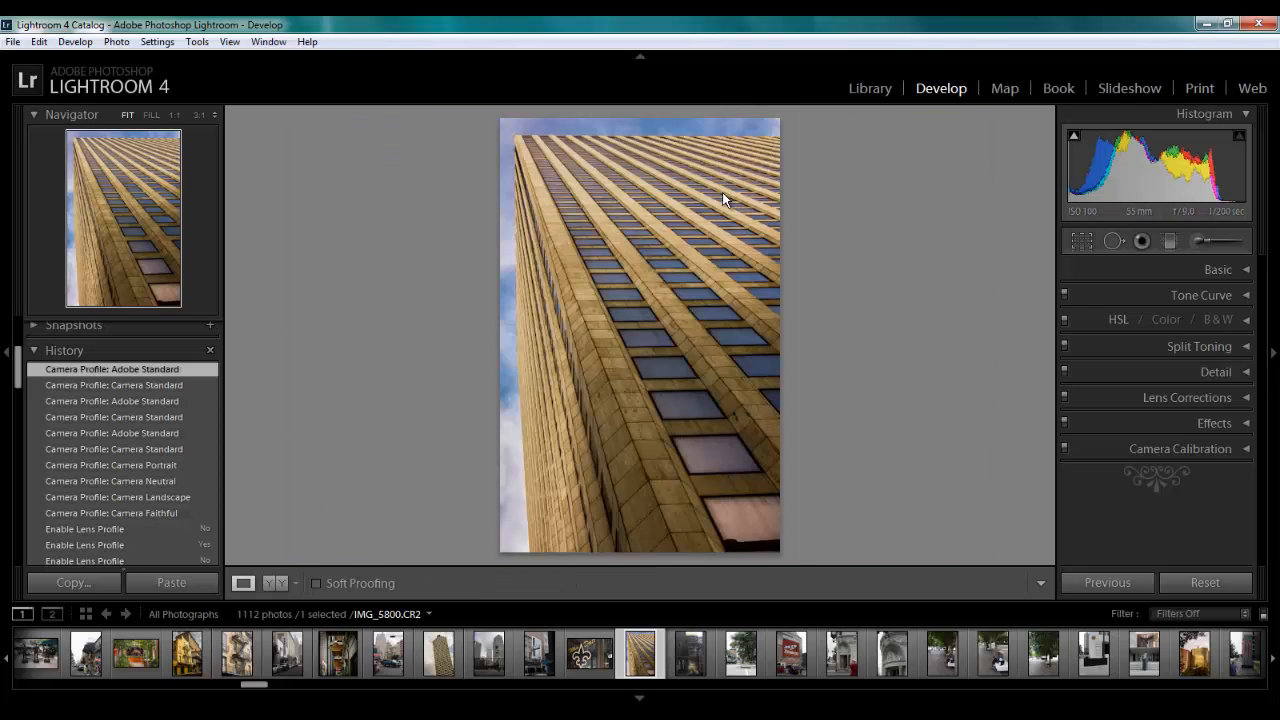